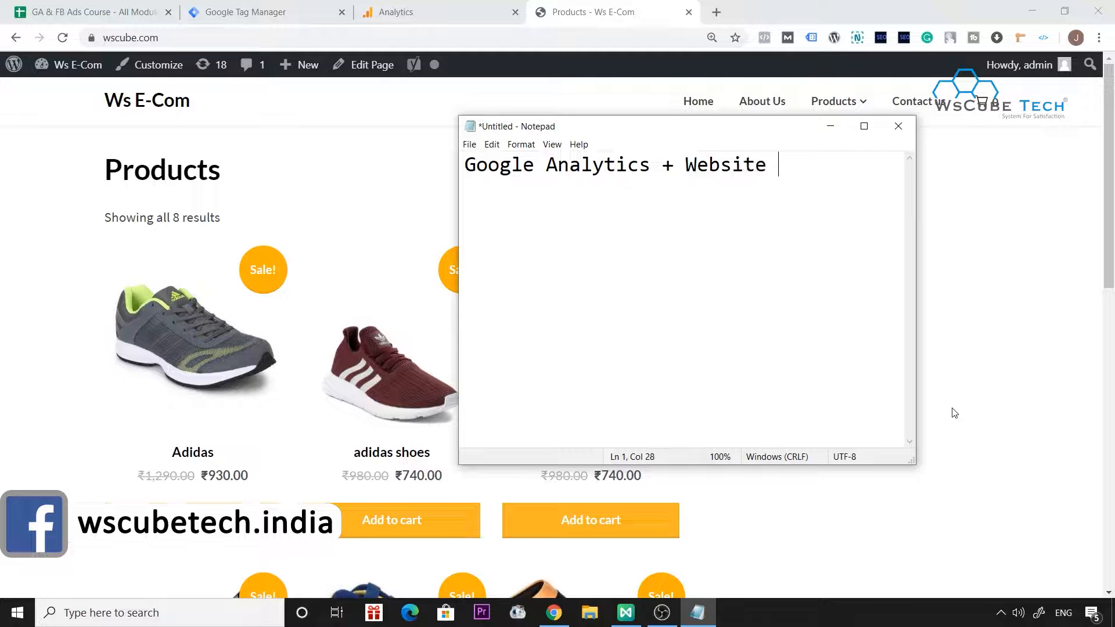
Below the title, add a "Steps :" heading and the first list item "1. Google Tag Manager account".
key("Return")
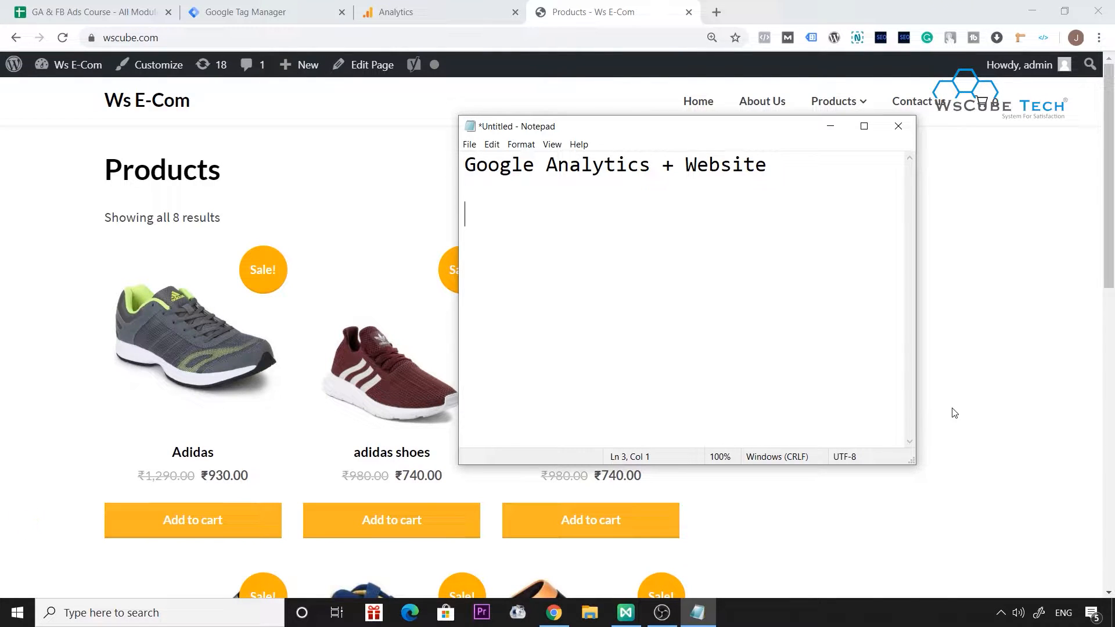
type("Steps ")
type("1. ")
type("Google ")
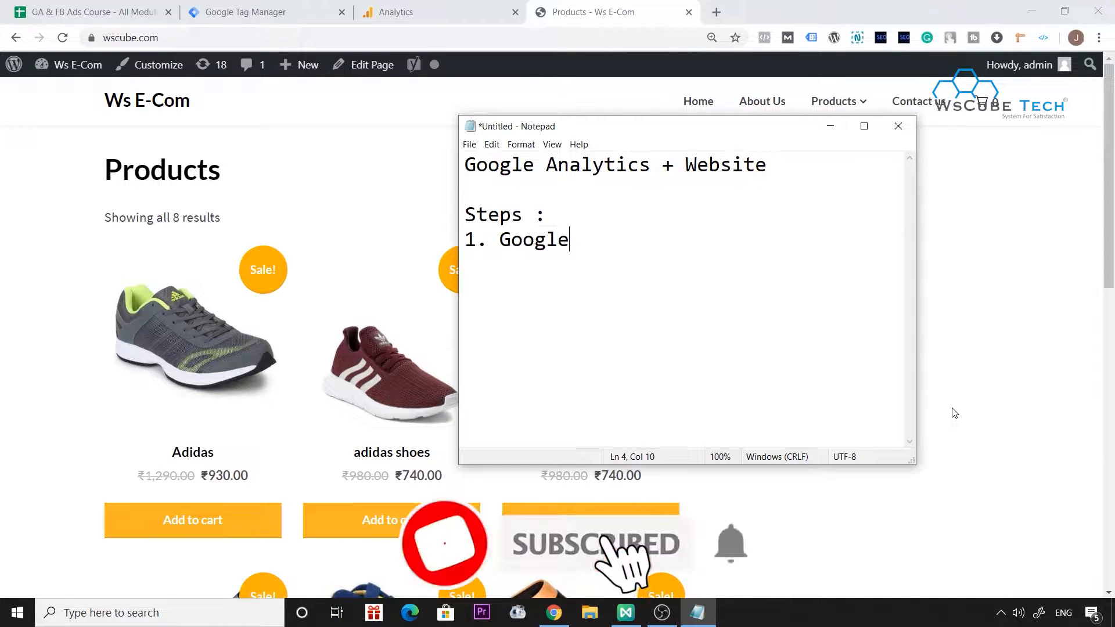
type("Tag Mana")
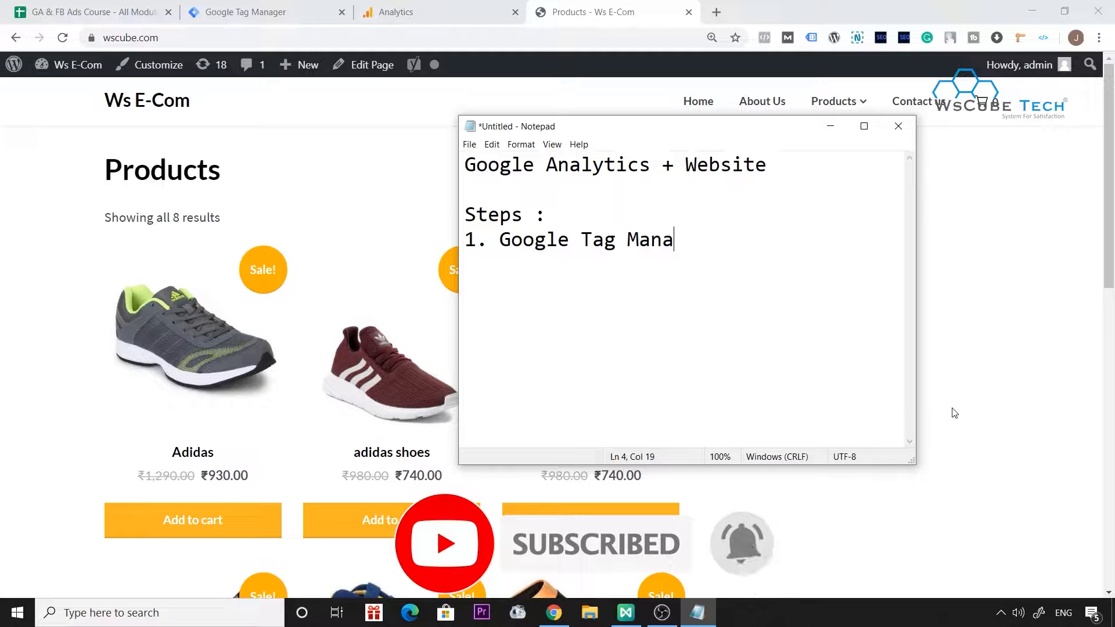
type("ger account")
Add the second list item "2. GTM + Website (GTM Code)" to the notes.
key("Return")
type("2. GTM + We")
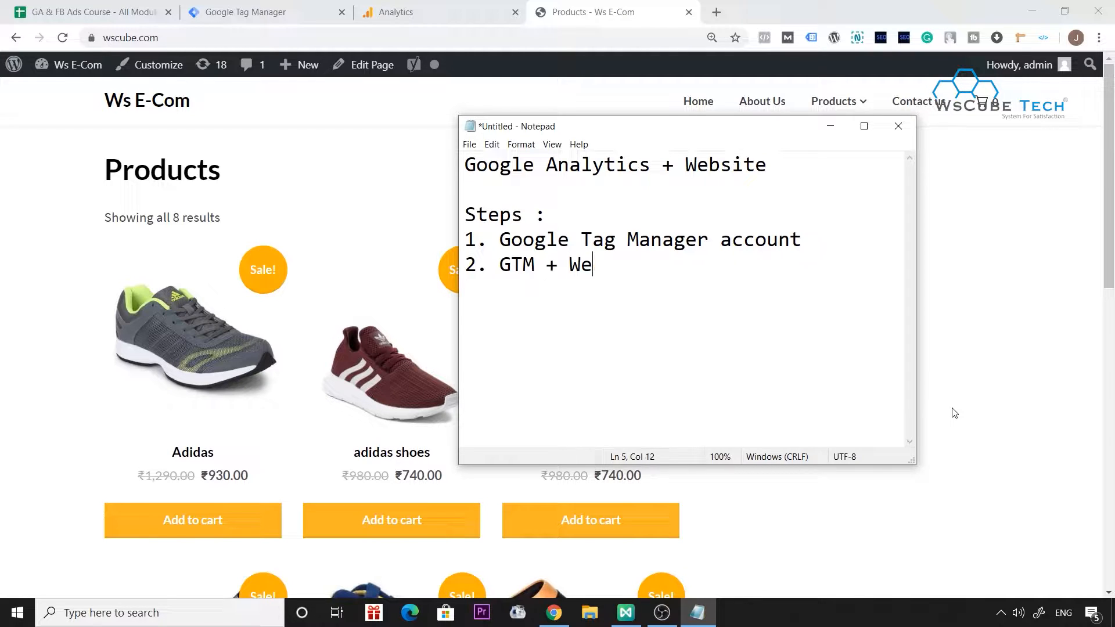
type("bsite (GTM Code )")
key("Left")
type("GTM Code")
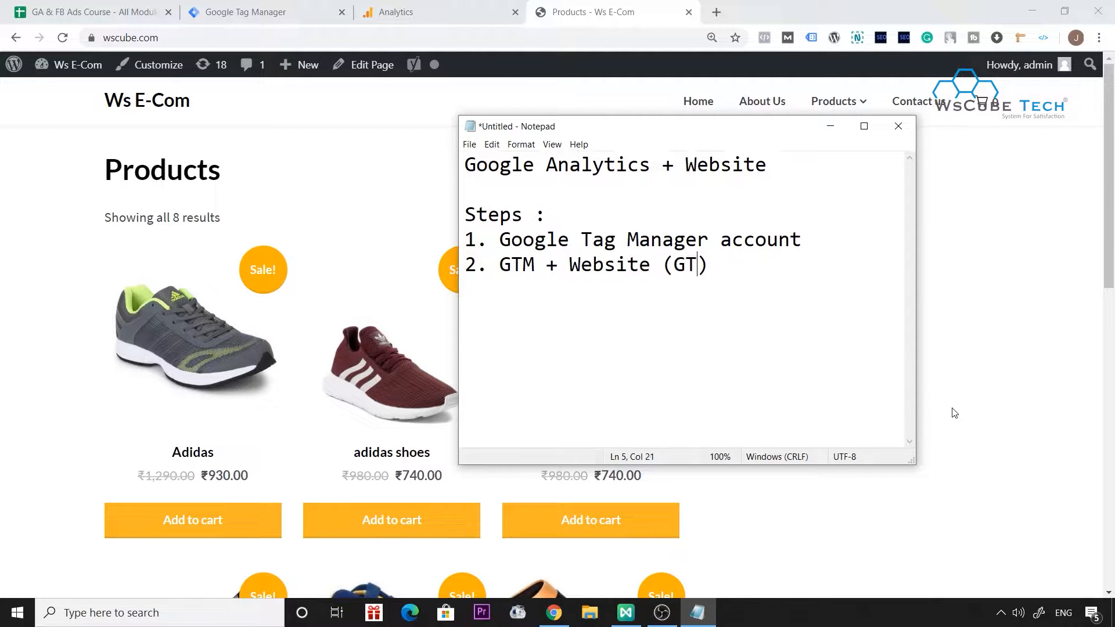
key("BackSpace")
key("End")
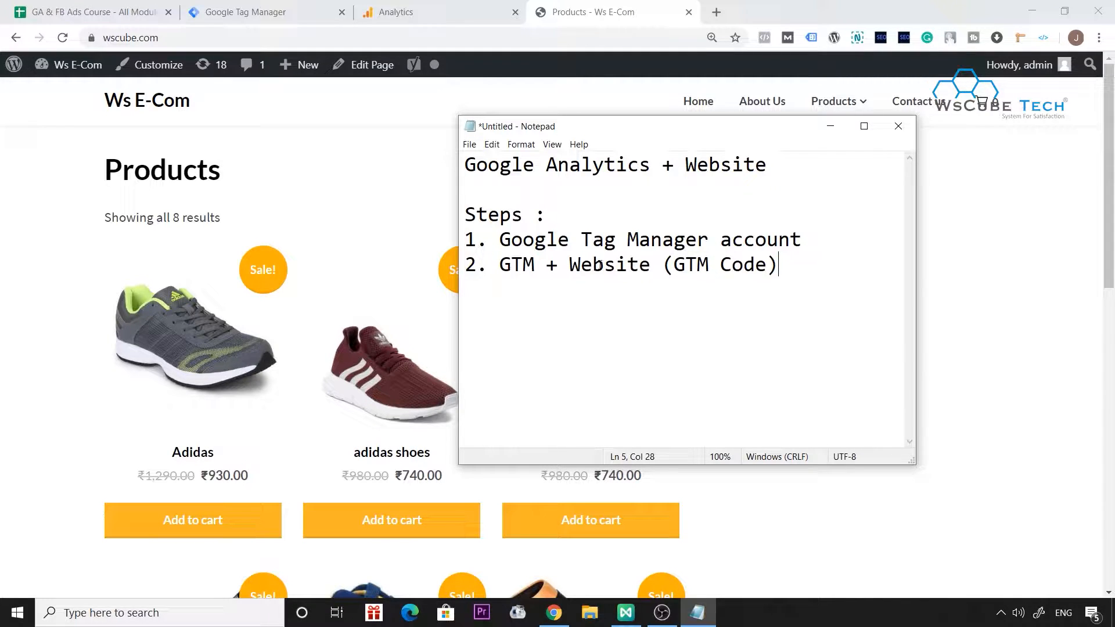
Add the third list item "3. Implementing Google analytics code on our website using GTM".
key("Return")
type("3. Google analytics")
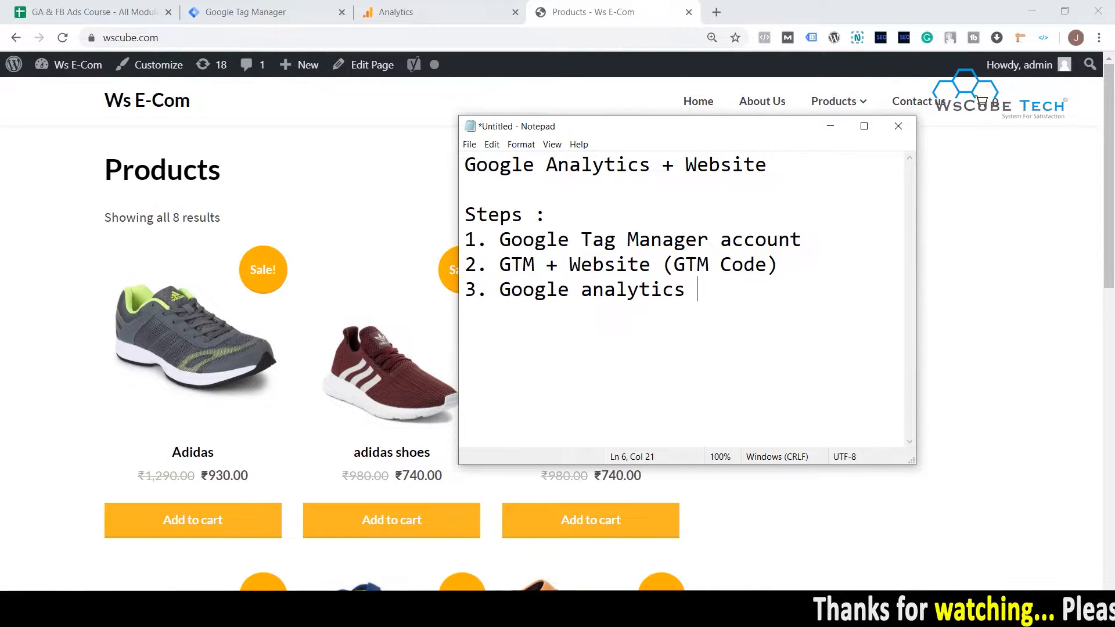
key("Left")
key("Left")
key("Left")
key("Left")
key("Left")
key("Left")
key("Left")
key("Left")
key("Left")
key("Left")
key("Left")
key("Left")
key("Left")
type("Implement")
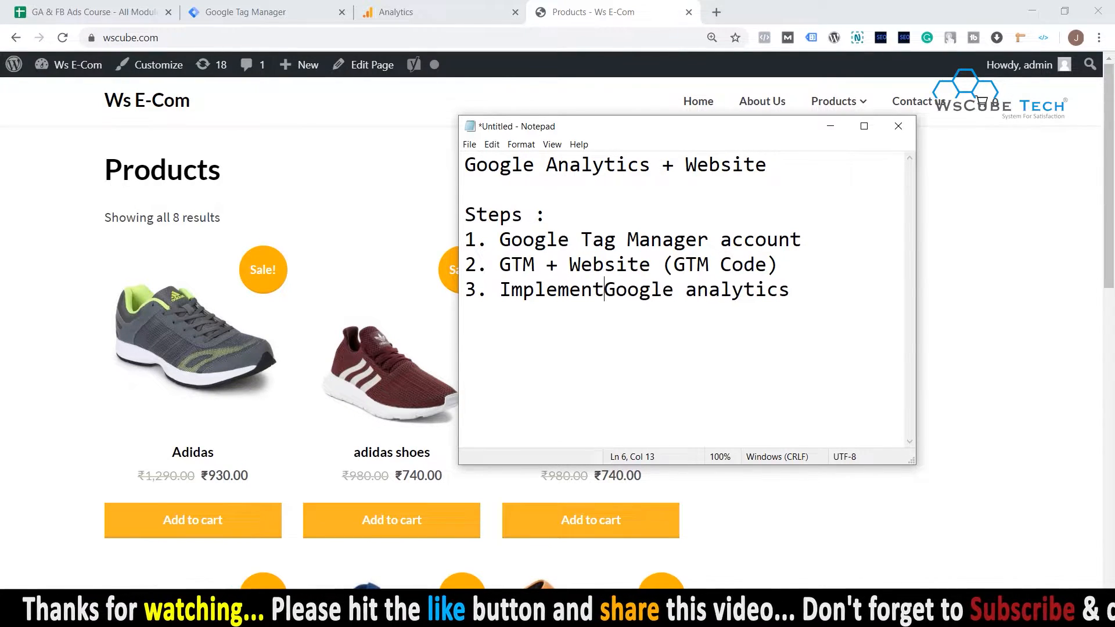
type("ing Google analyti")
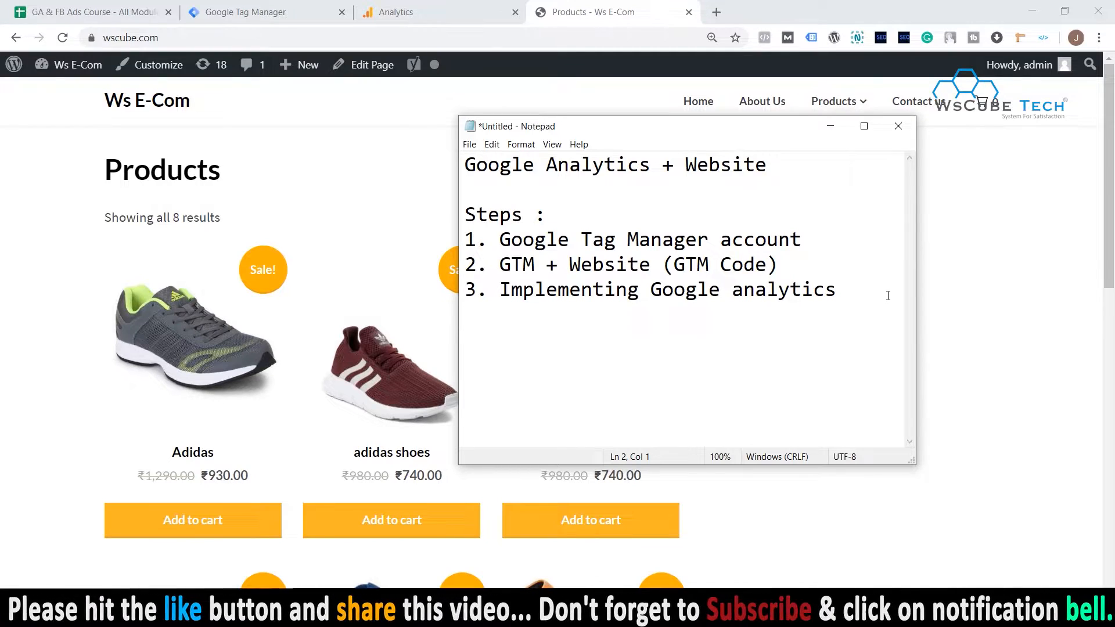
type("cs code on our website using GTM")
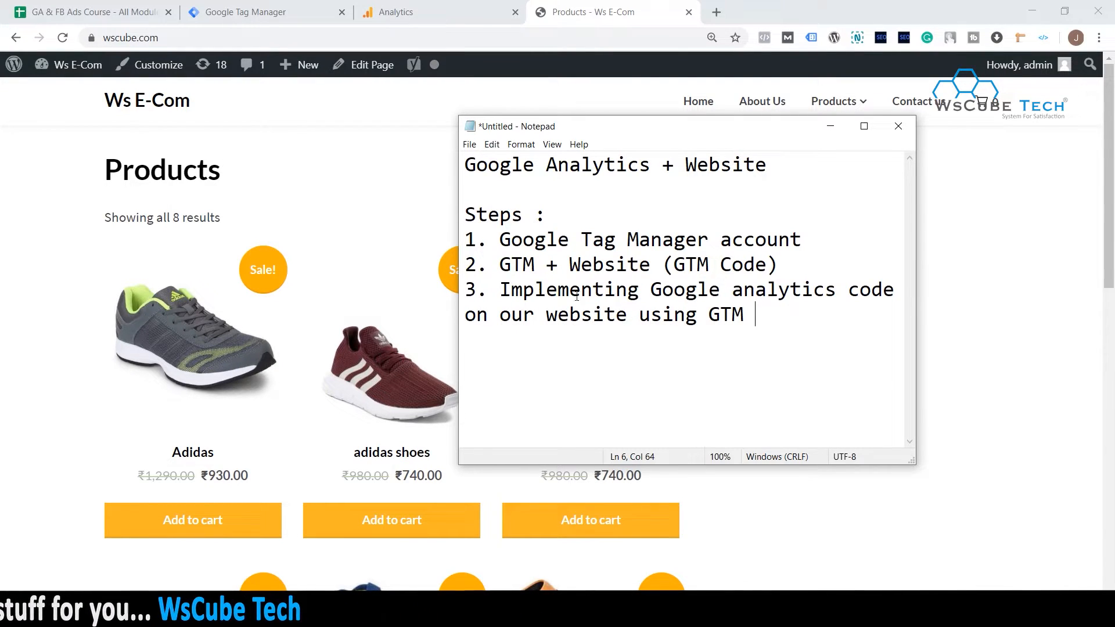
Switch to Google Tag Manager, show the list of all accounts, and look over the wscube.com products page.
left_click(256, 11)
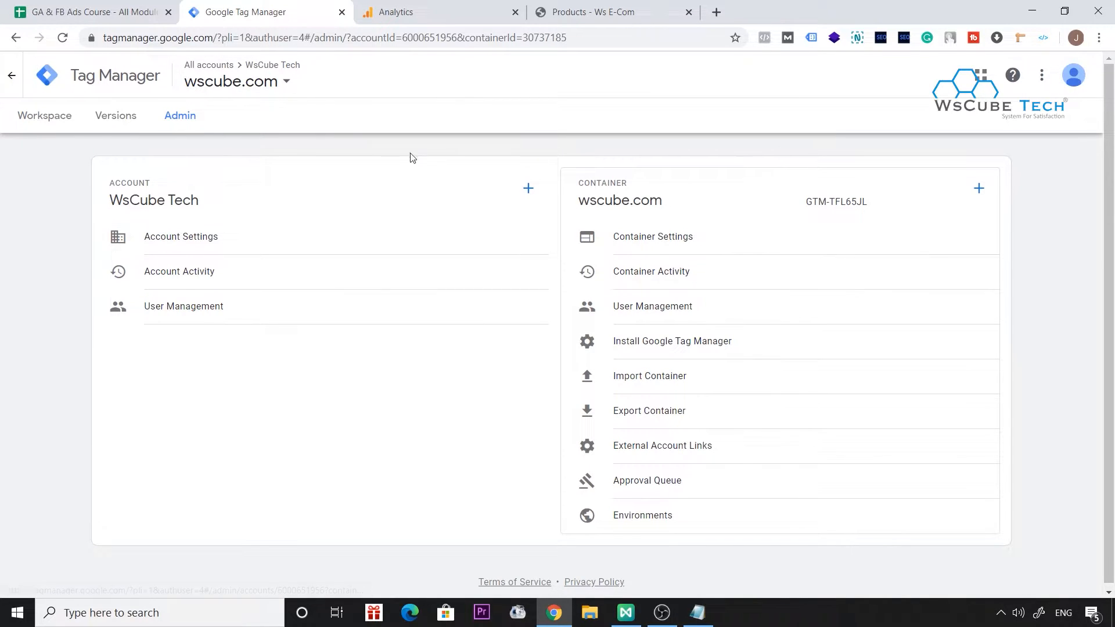
left_click(56, 79)
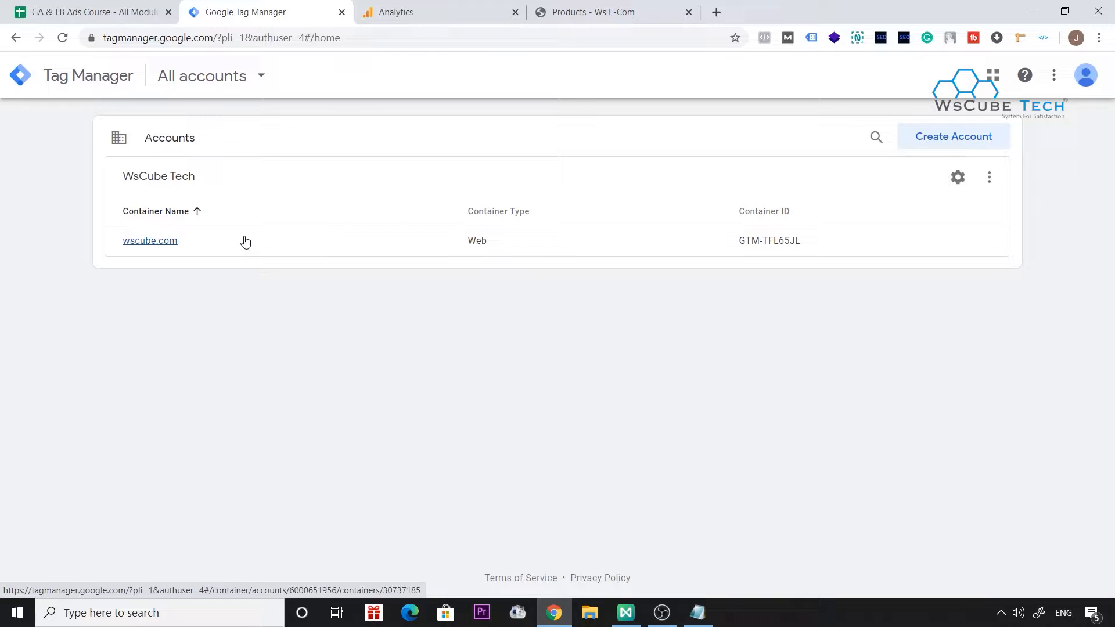
left_click(634, 7)
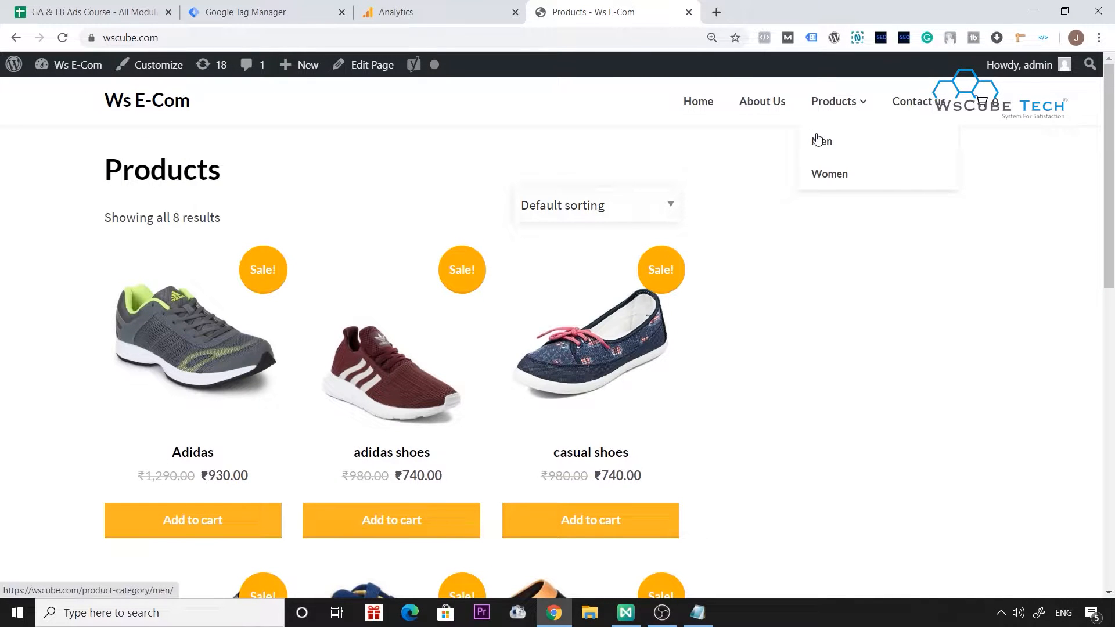
scroll(834, 378, "down", 1)
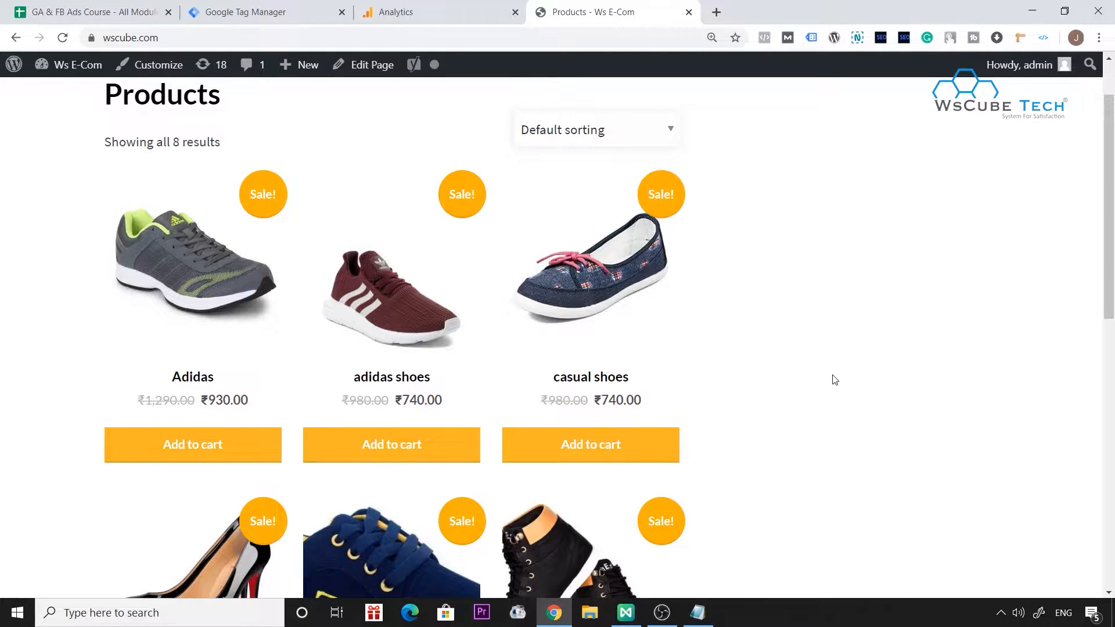
scroll(834, 379, "up", 1)
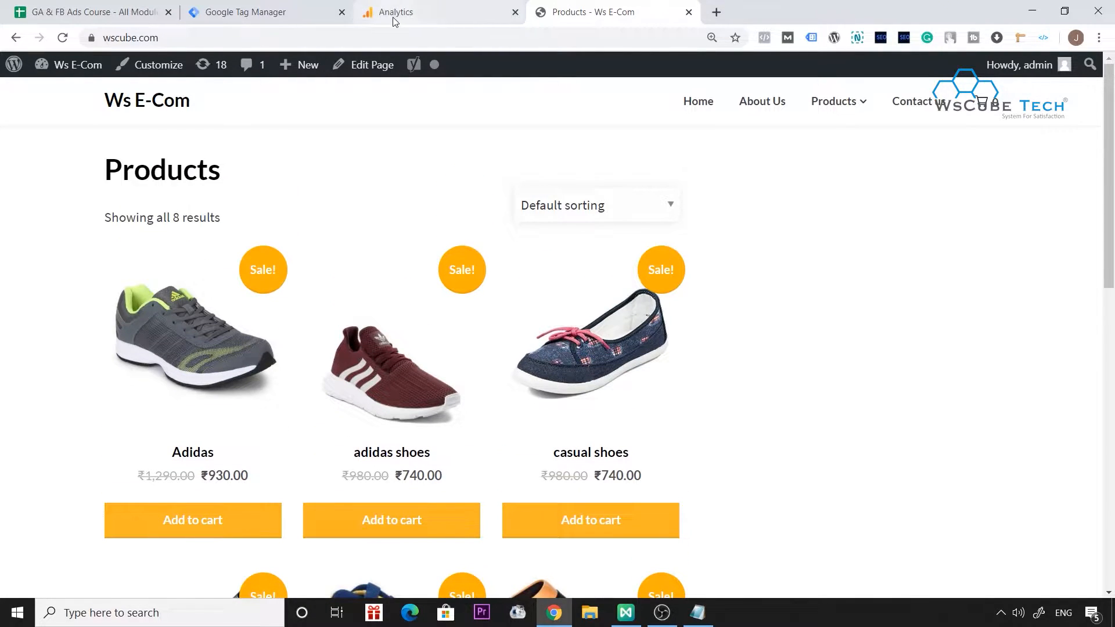
left_click(264, 6)
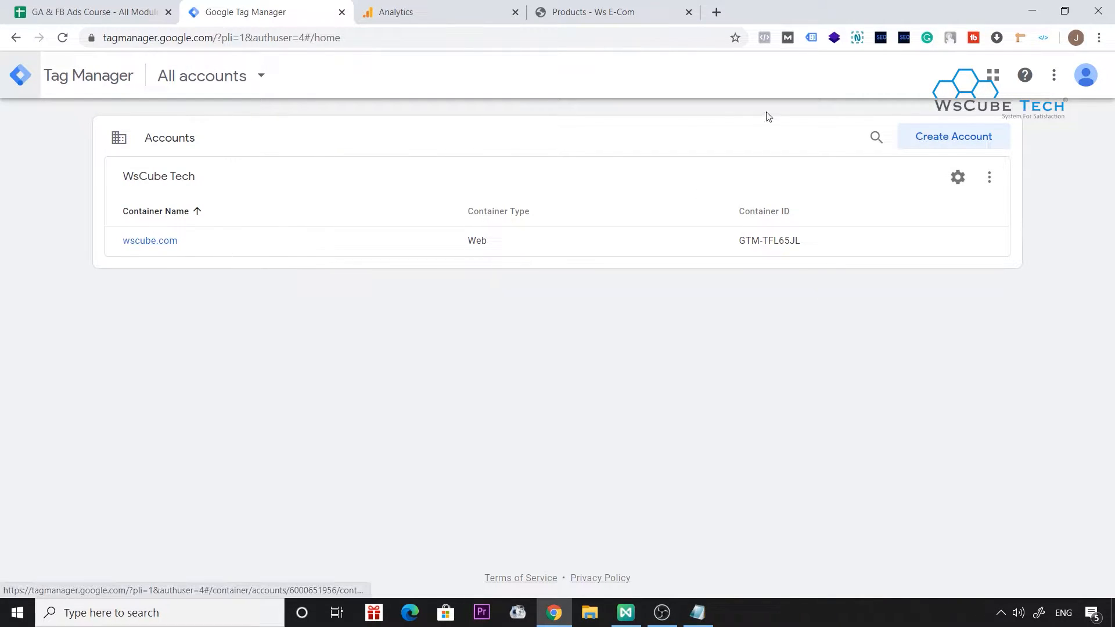
left_click(150, 240)
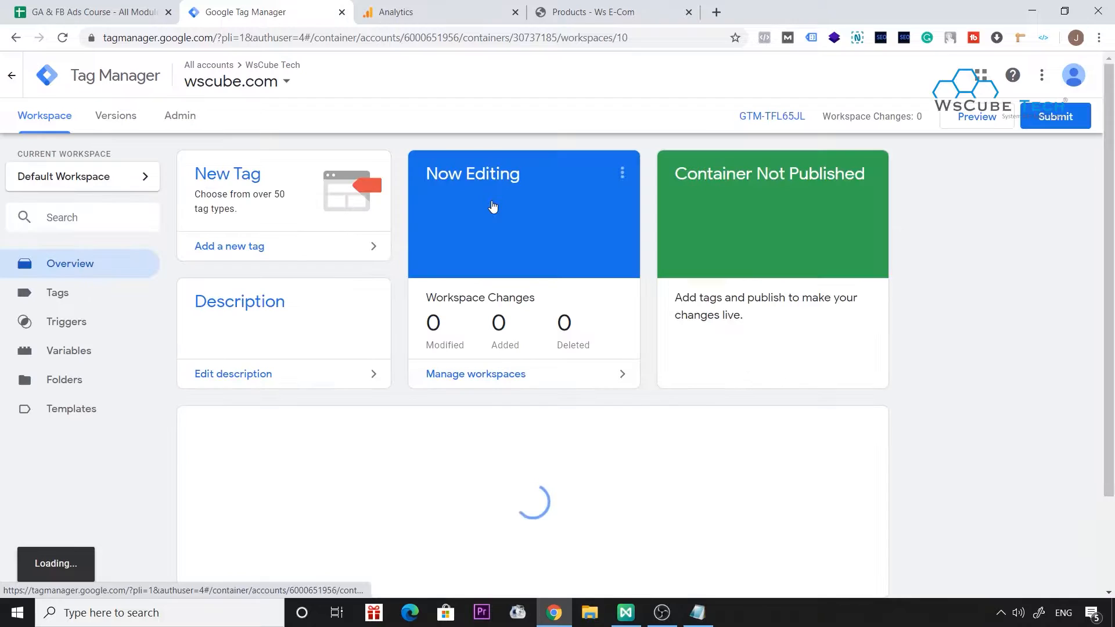
left_click(107, 80)
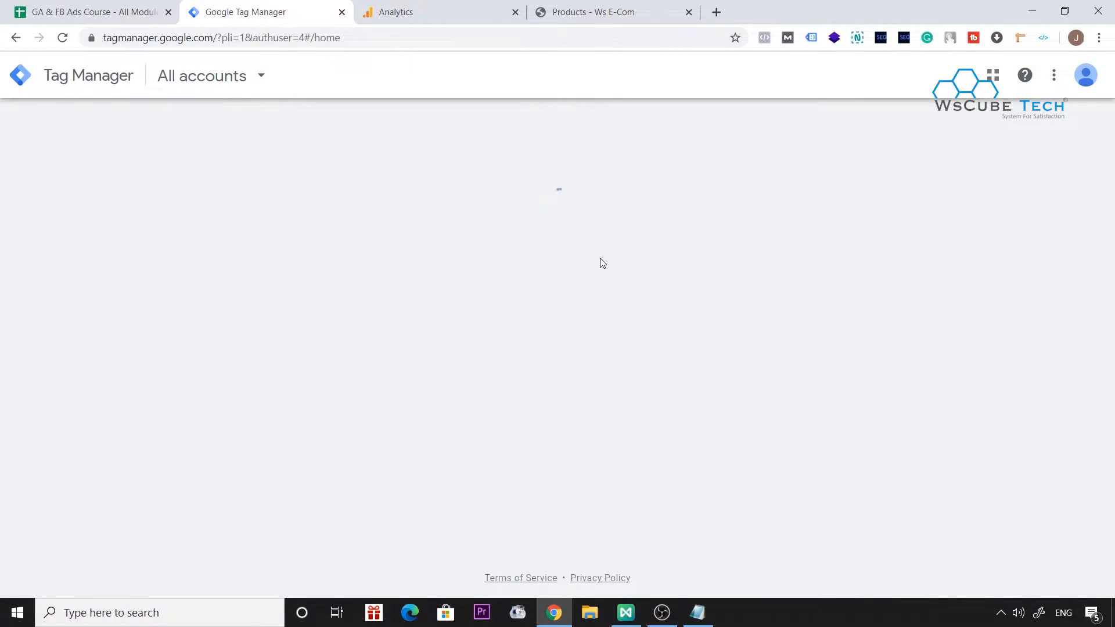
left_click(940, 143)
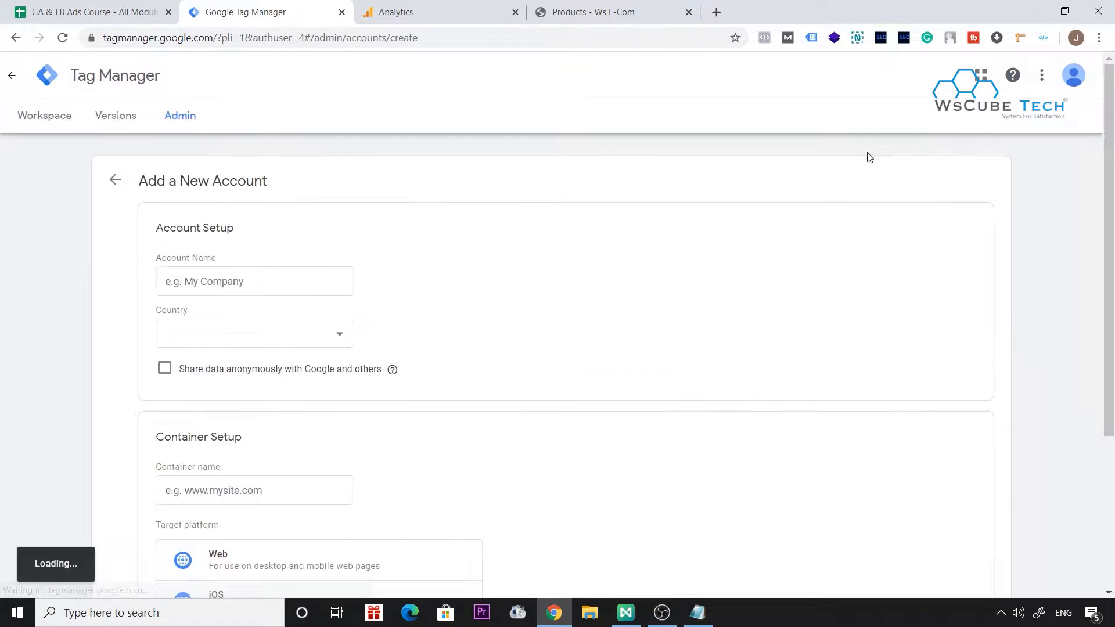
left_click(115, 180)
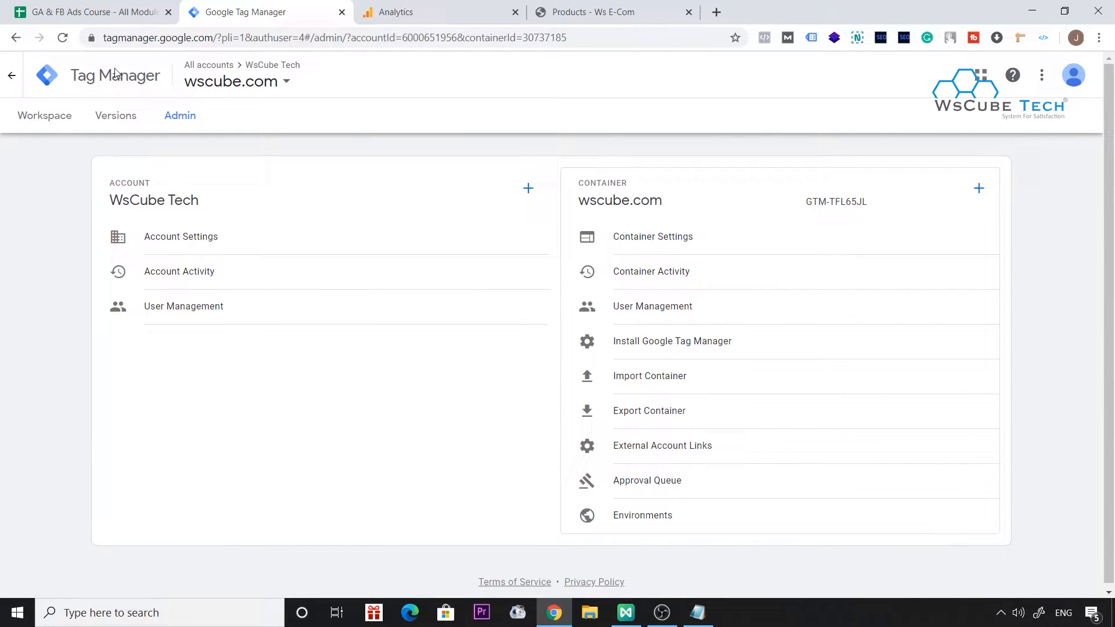
left_click(62, 79)
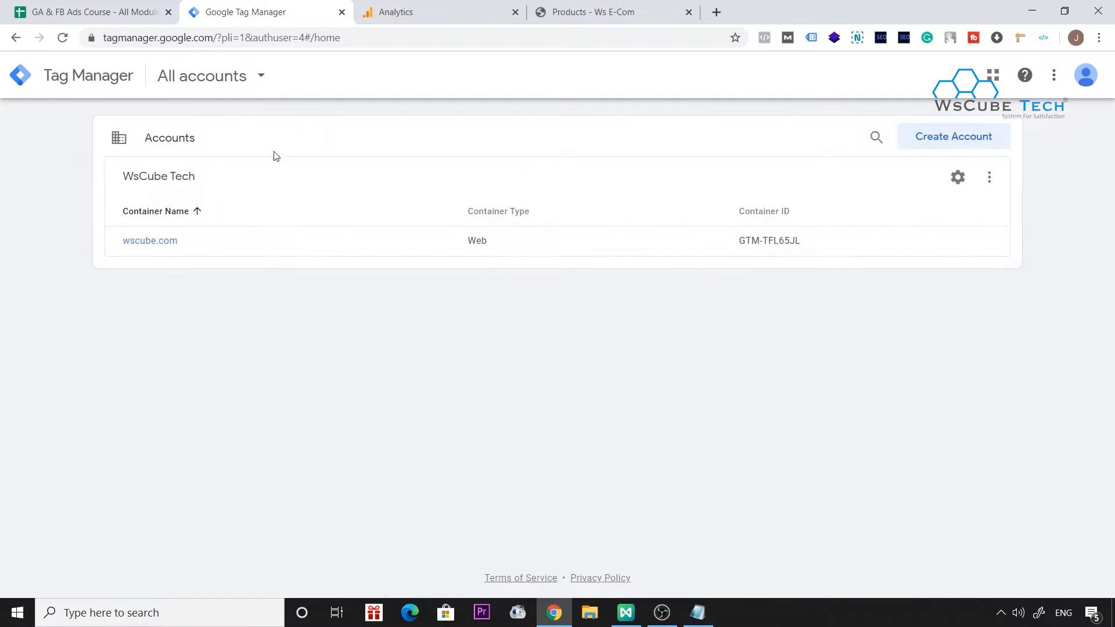
Start a new Tag Manager account named WsCube, with country India and anonymous data sharing with Google enabled.
left_click(967, 145)
left_click(221, 279)
type("WsCube")
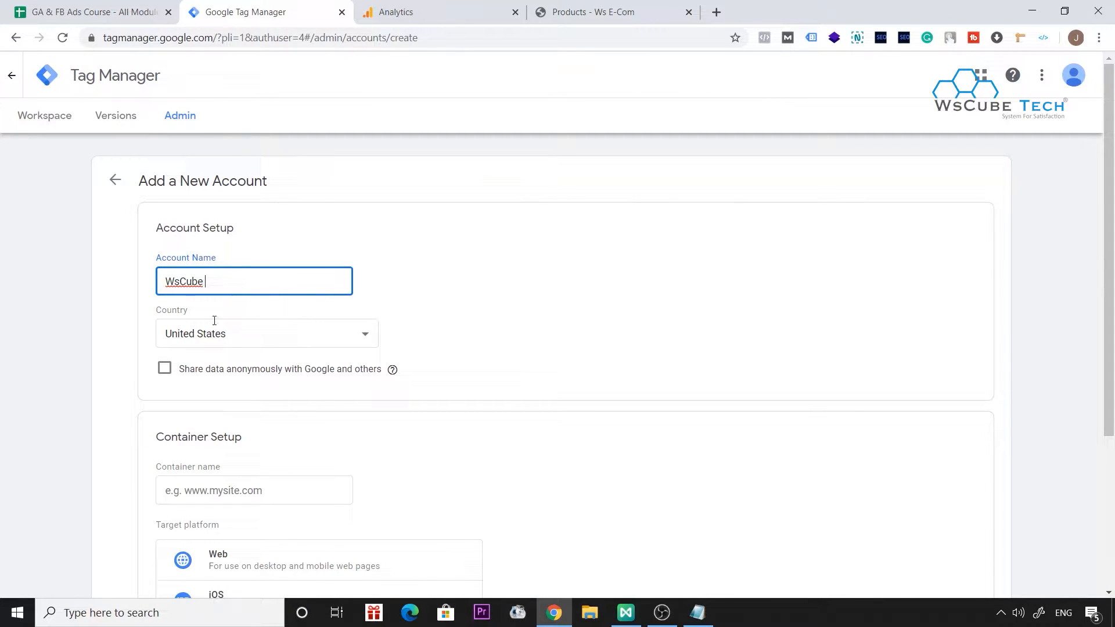
left_click(236, 345)
type("india")
key("Return")
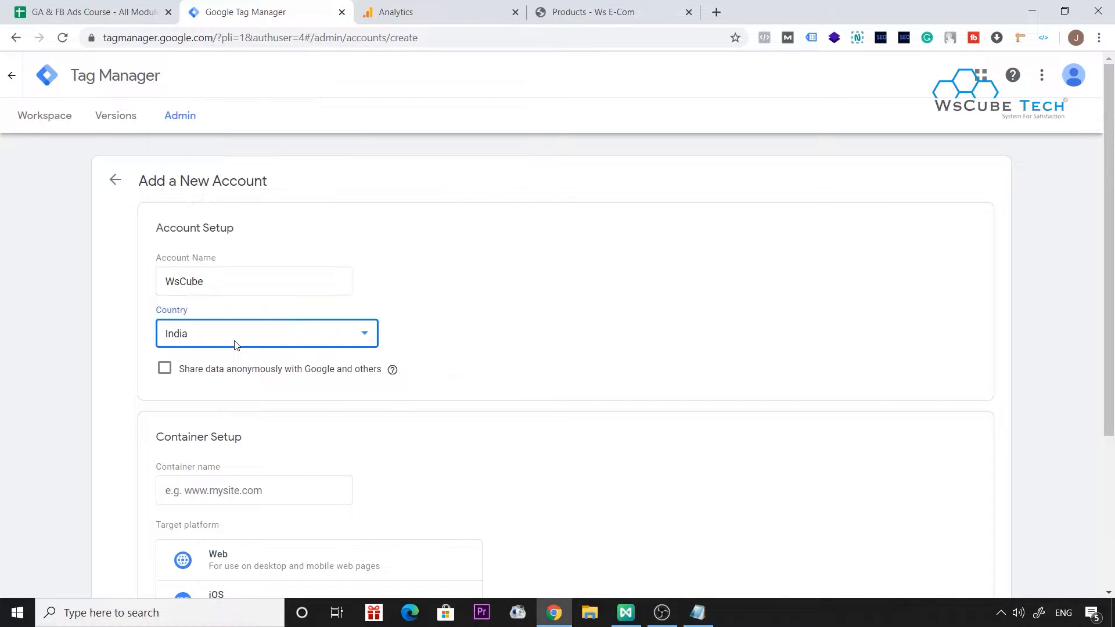
left_click(192, 364)
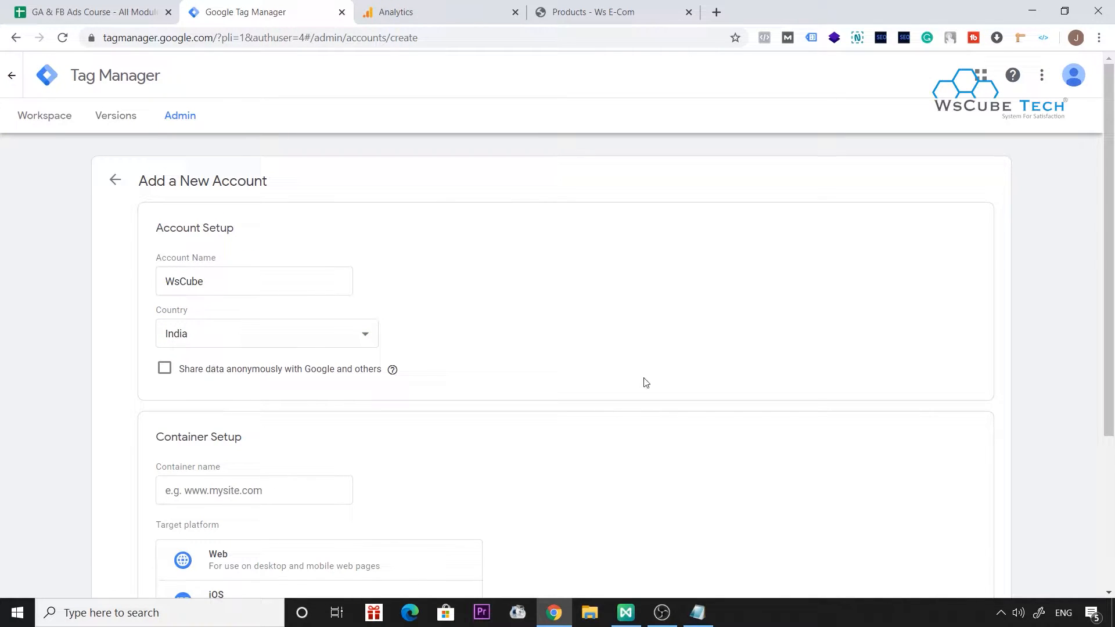
left_click(164, 368)
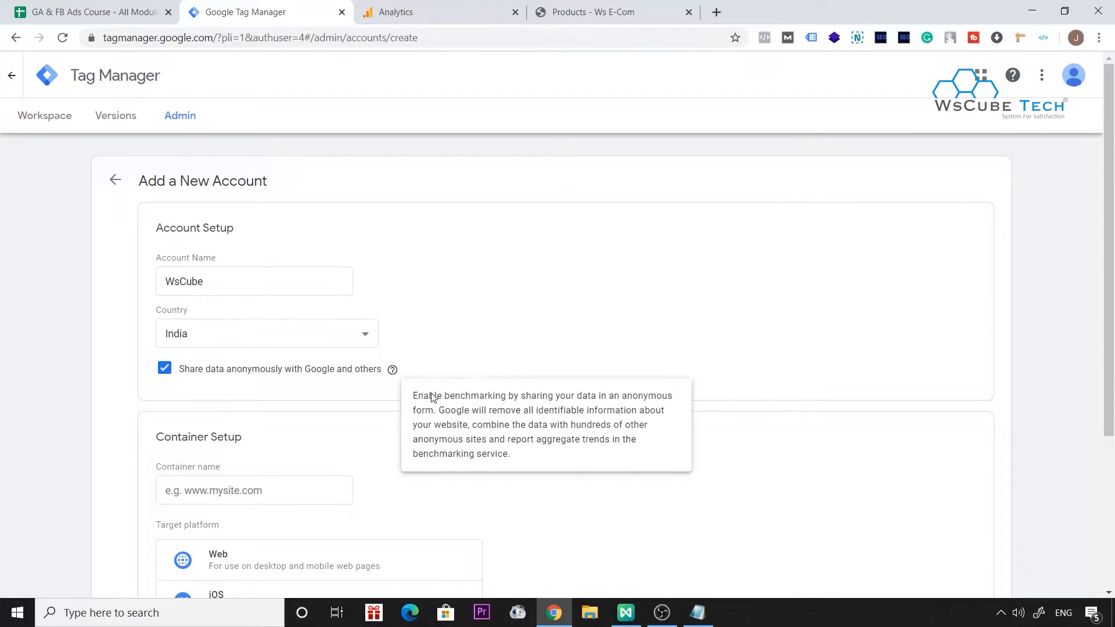
Name the container wscube.com and choose Web as its target platform.
scroll(432, 398, "down", 2)
left_click(232, 396)
type("wscubete")
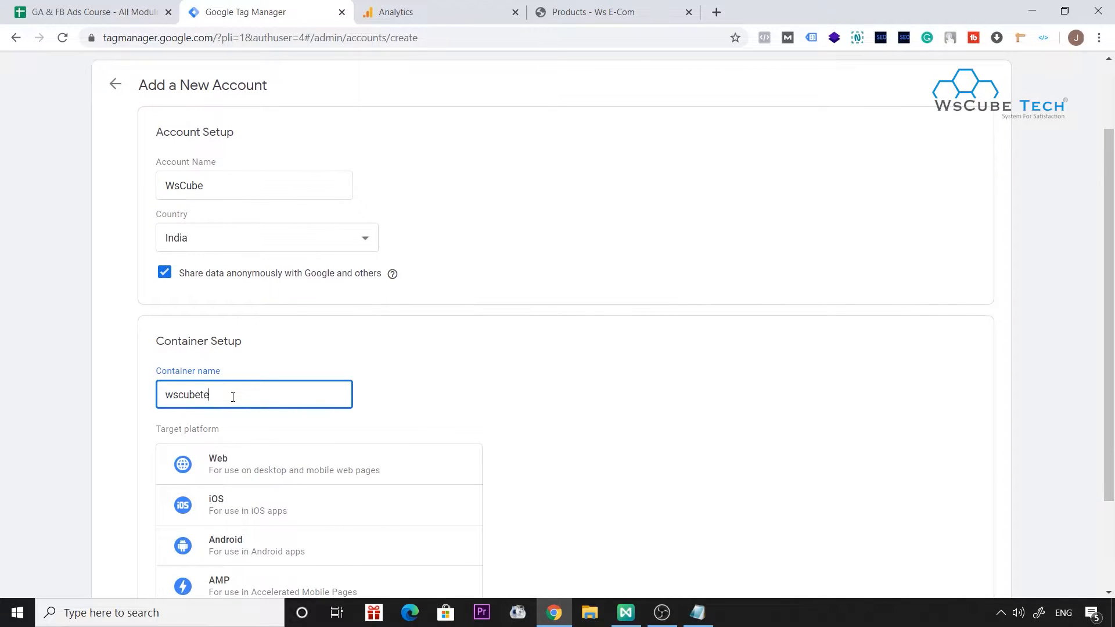
left_click(374, 400)
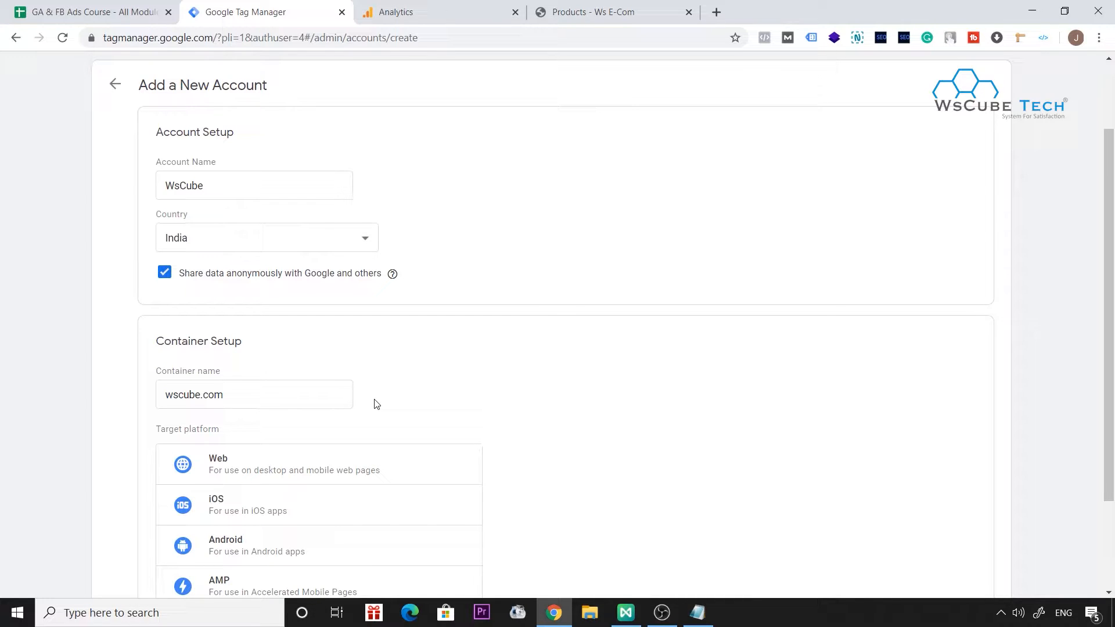
scroll(375, 404, "down", 1)
left_click(291, 406)
scroll(687, 373, "down", 1)
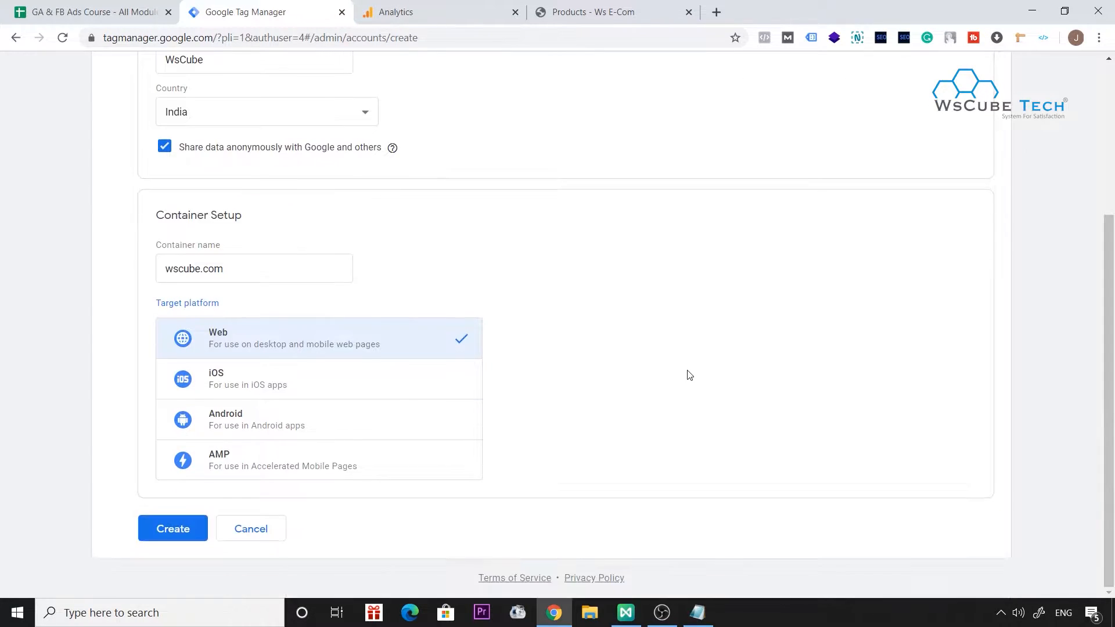
Create the account, accepting the GDPR Data Processing Terms and the Google Tag Manager Terms of Service Agreement.
left_click(146, 534)
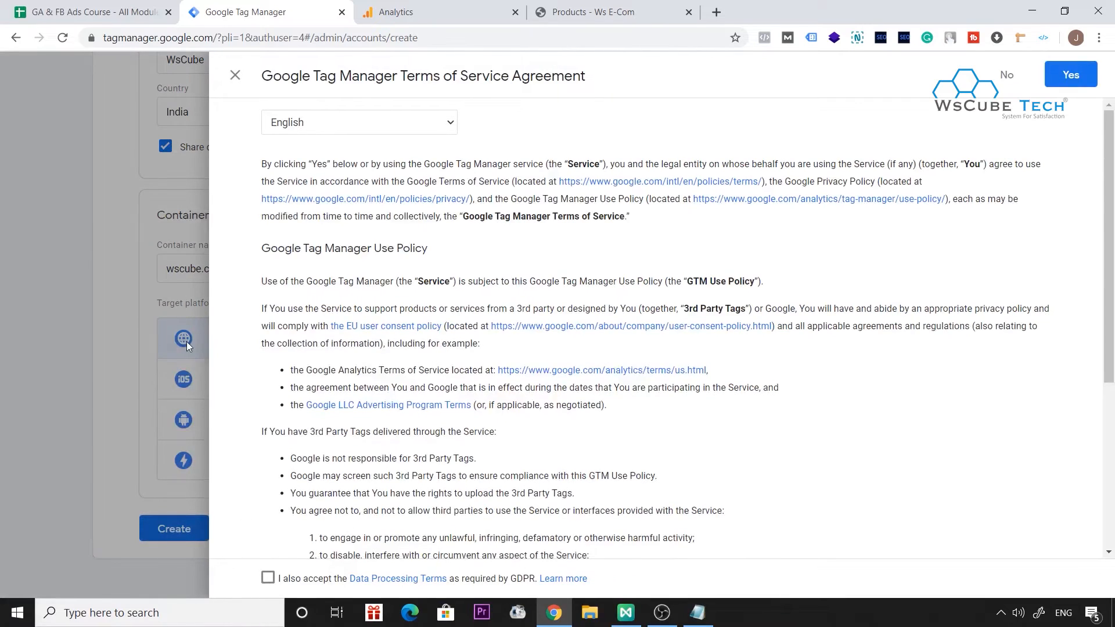
scroll(344, 255, "down", 3)
left_click(267, 577)
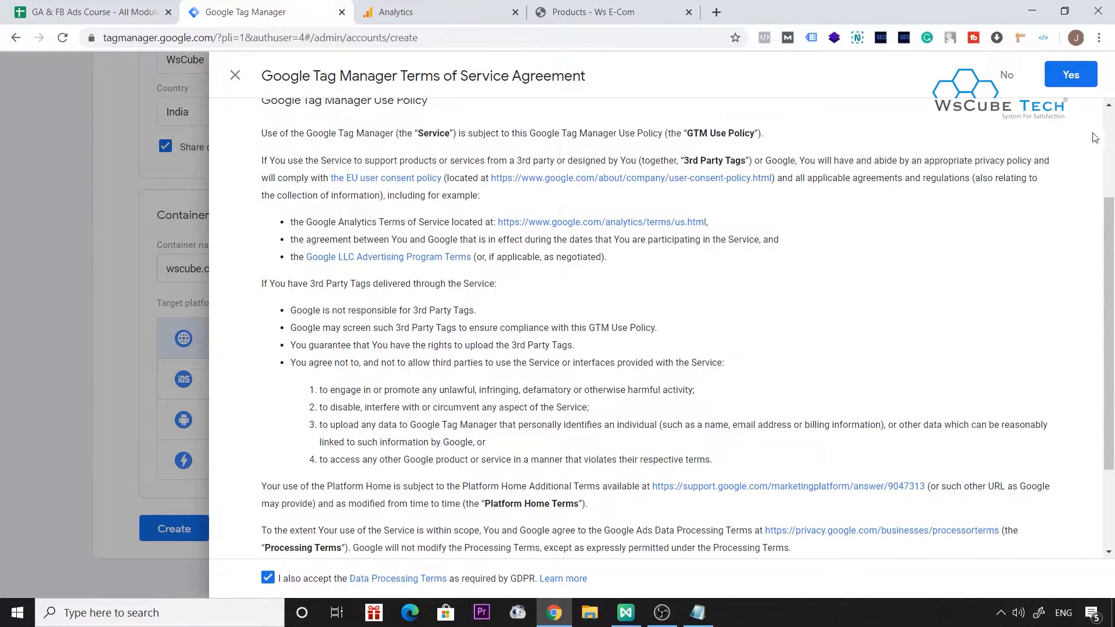
left_click(1076, 87)
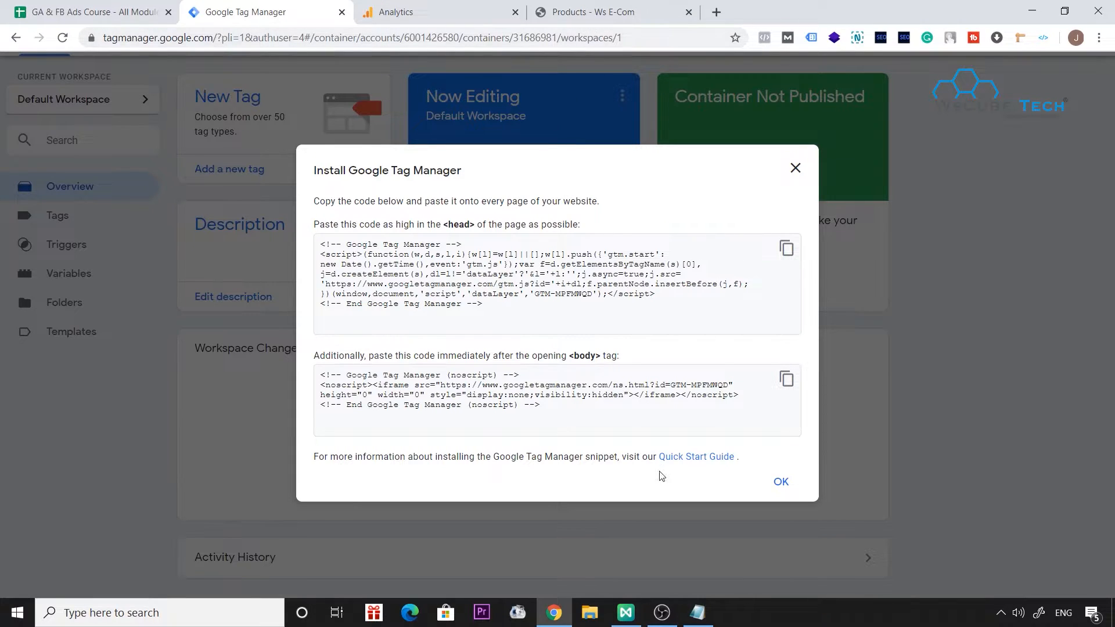
Review the "GTM + Website (GTM Code)" item in the Notepad notes and return to the install code dialog.
left_click(713, 623)
left_click_drag(499, 265, 799, 261)
left_click(722, 397)
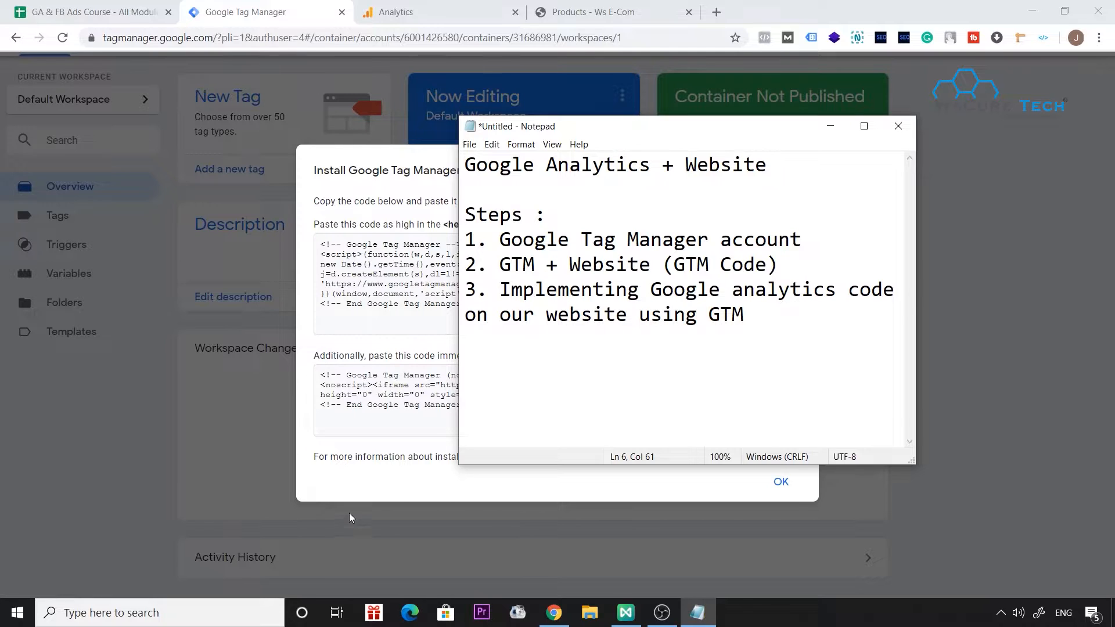
left_click(353, 497)
Copy the Google Tag Manager snippet meant for the page head and switch to the wscube.com website.
left_click(790, 253)
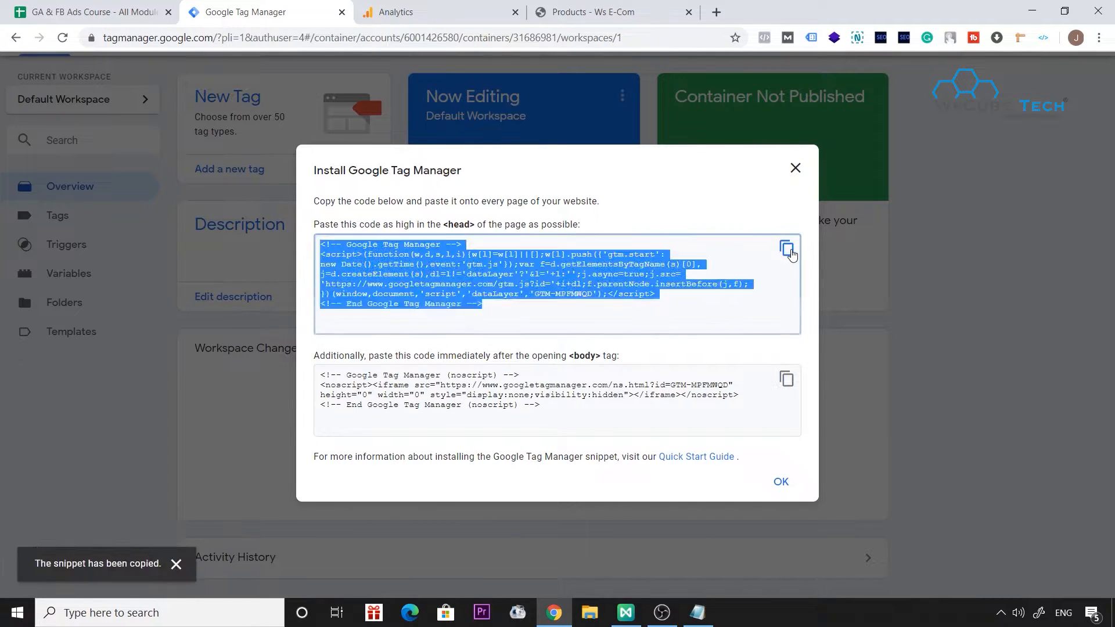
scroll(500, 267, "up", 3)
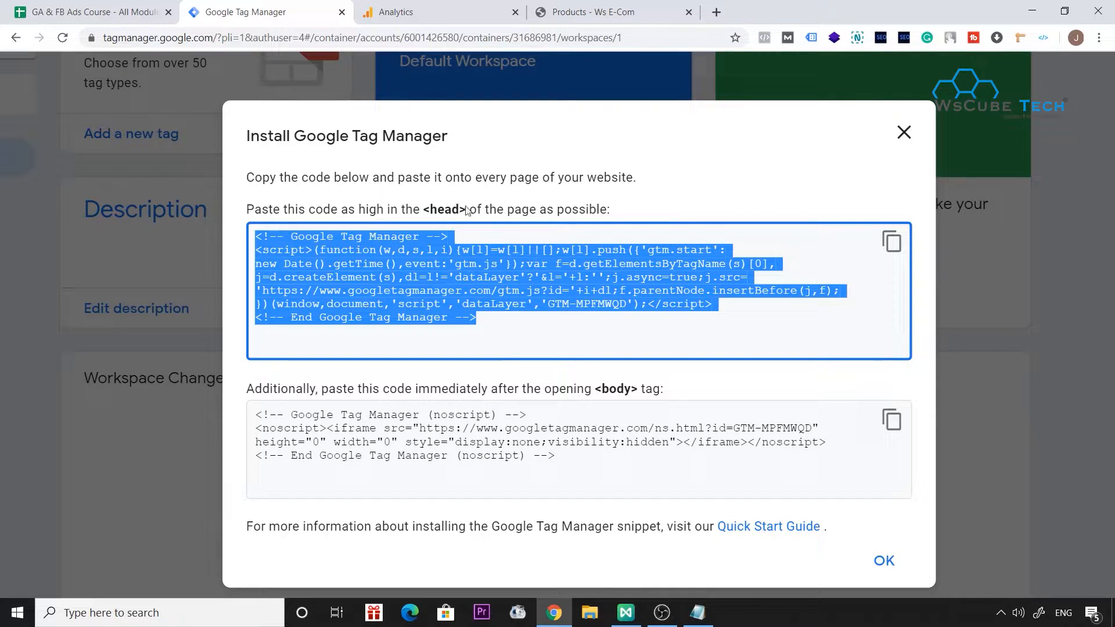
left_click(587, 12)
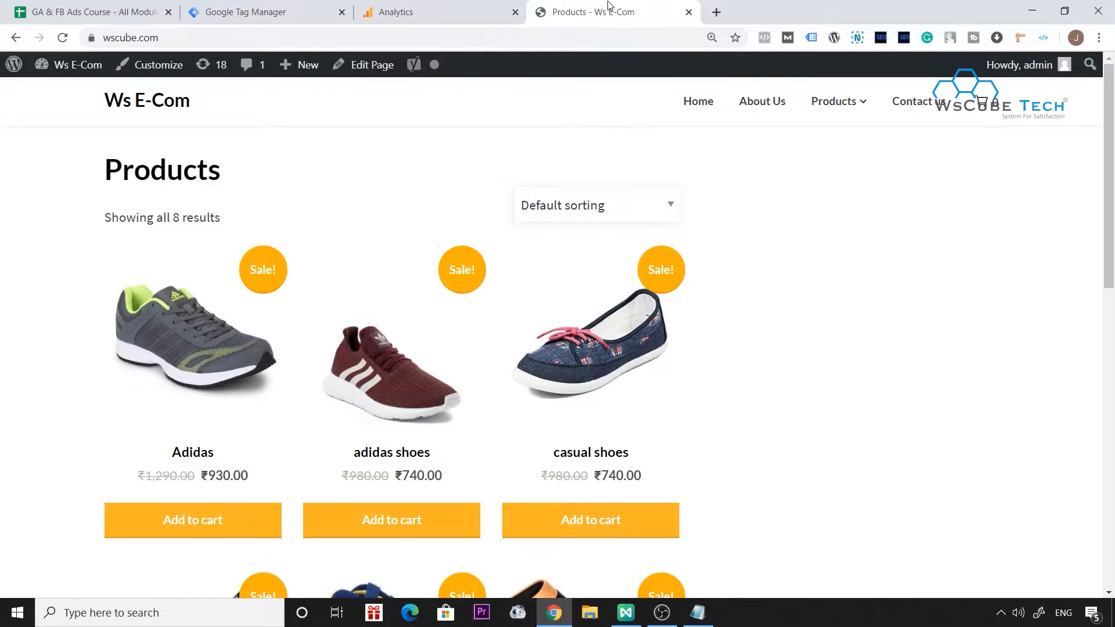
Open the wscube.com/wp-admin page and log in to the WordPress dashboard with the saved admin credentials.
left_click(413, 36)
type("/wp-admin")
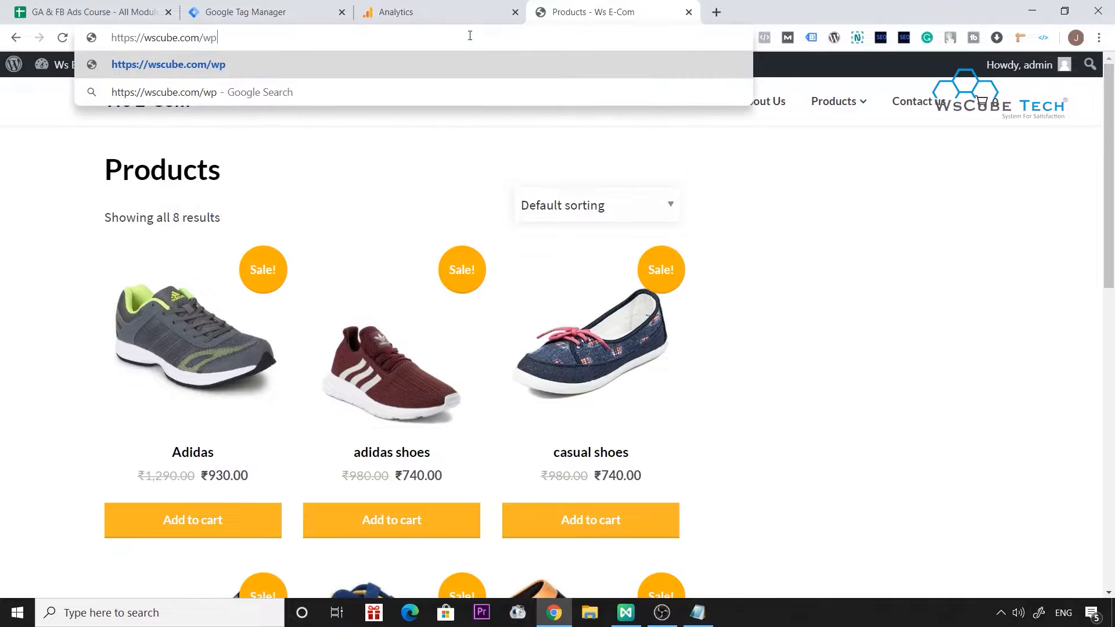
key("Return")
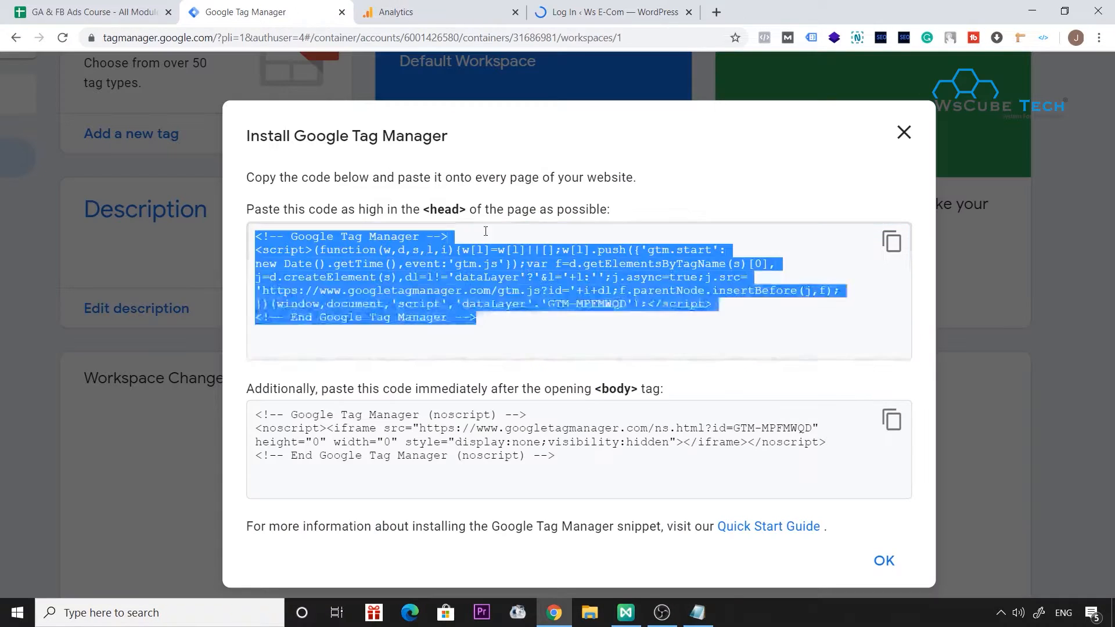
left_click(610, 5)
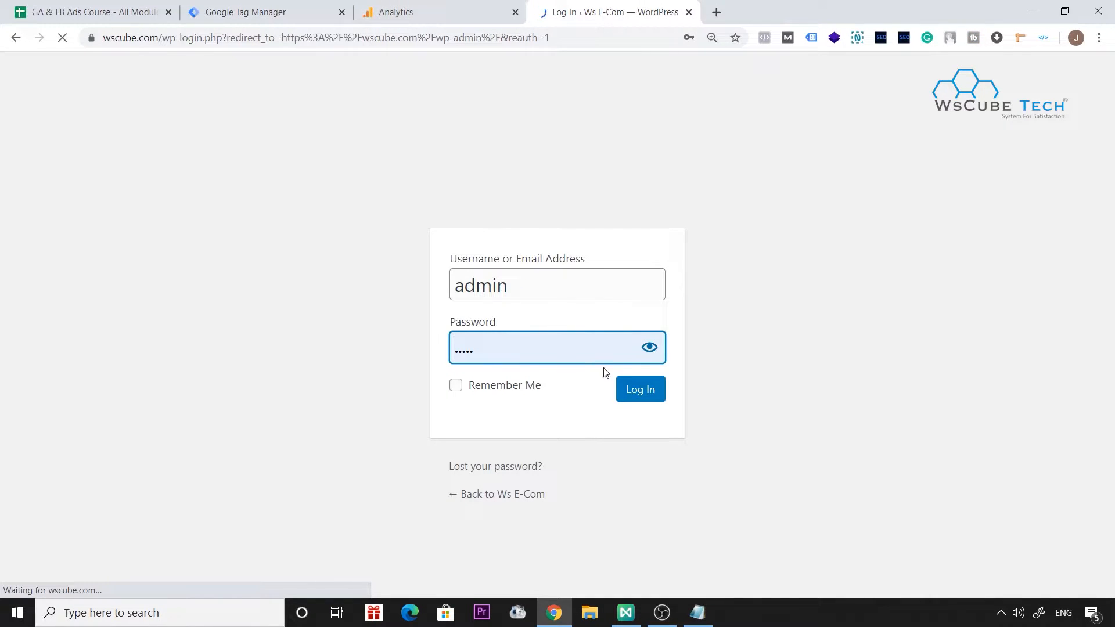
left_click(632, 390)
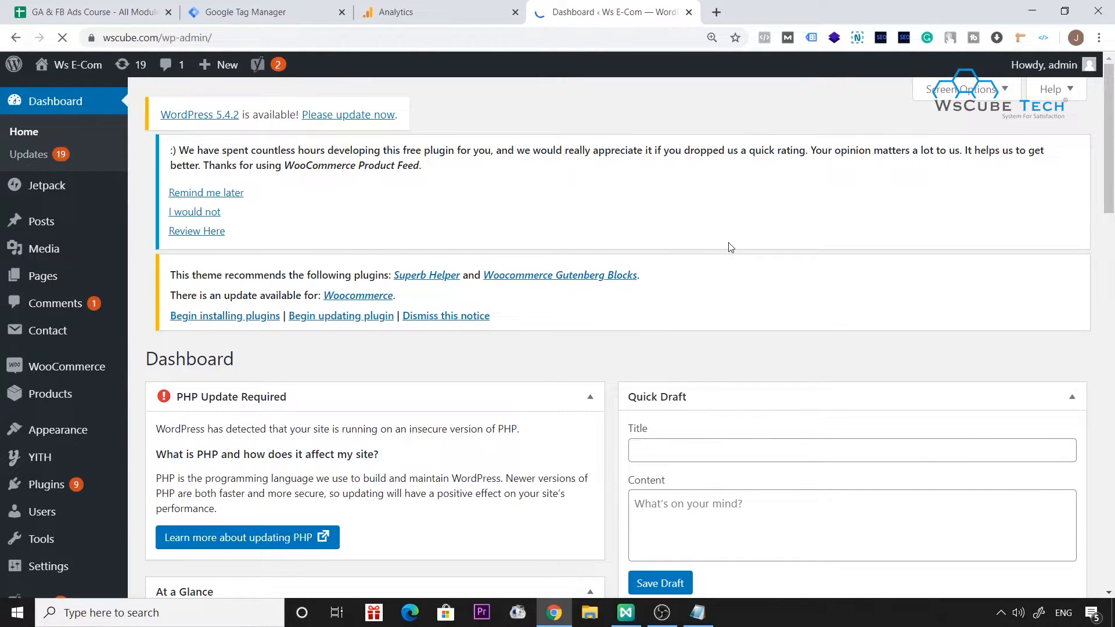
Open the Gutenshop theme's Theme Header file (header.php) in the Theme Editor, discarding the accidental change to the stylesheet.
mouse_move(44, 433)
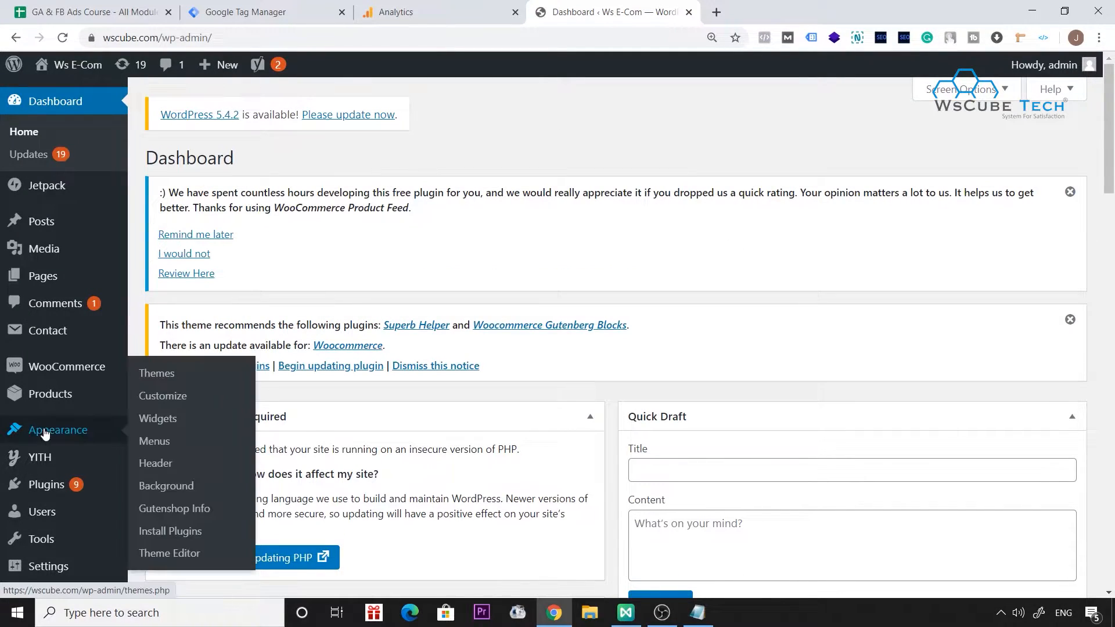
left_click(169, 553)
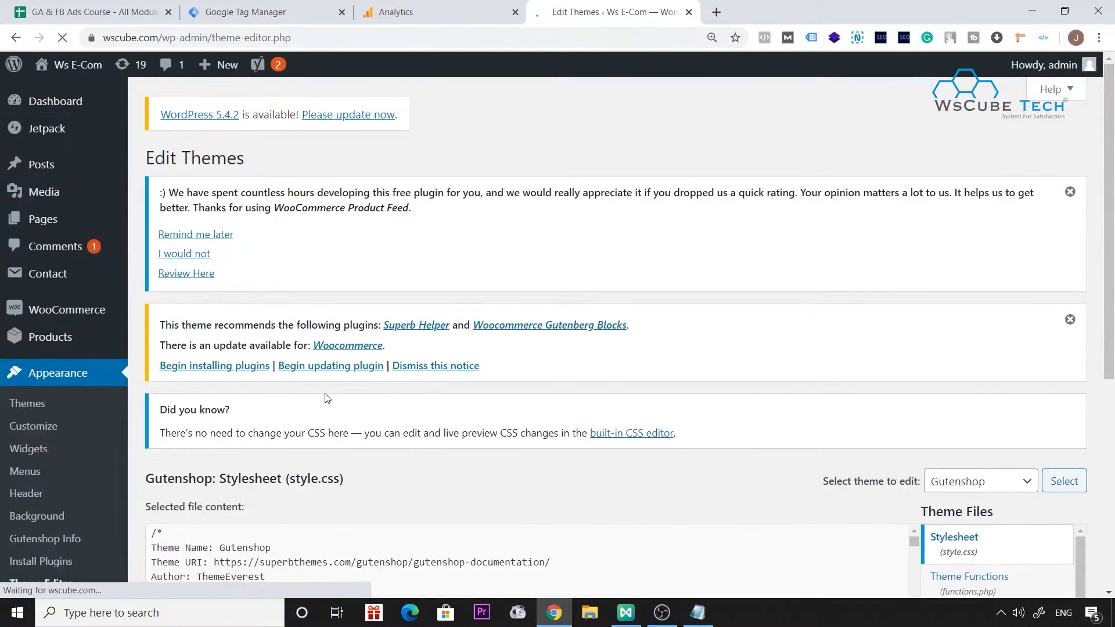
scroll(1077, 340, "down", 4)
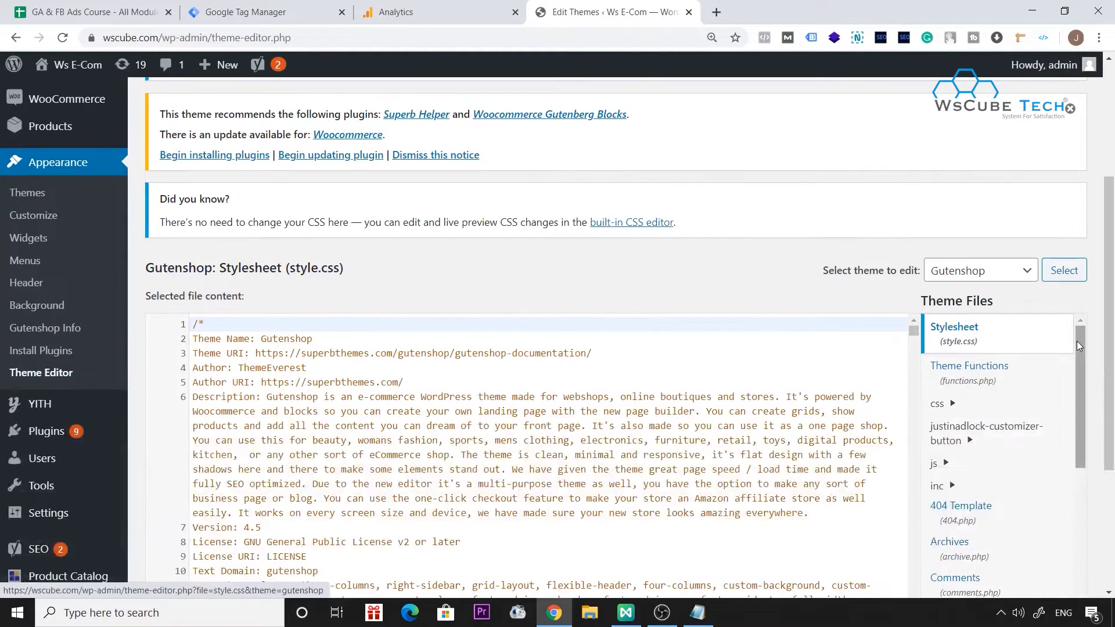
scroll(995, 349, "down", 2)
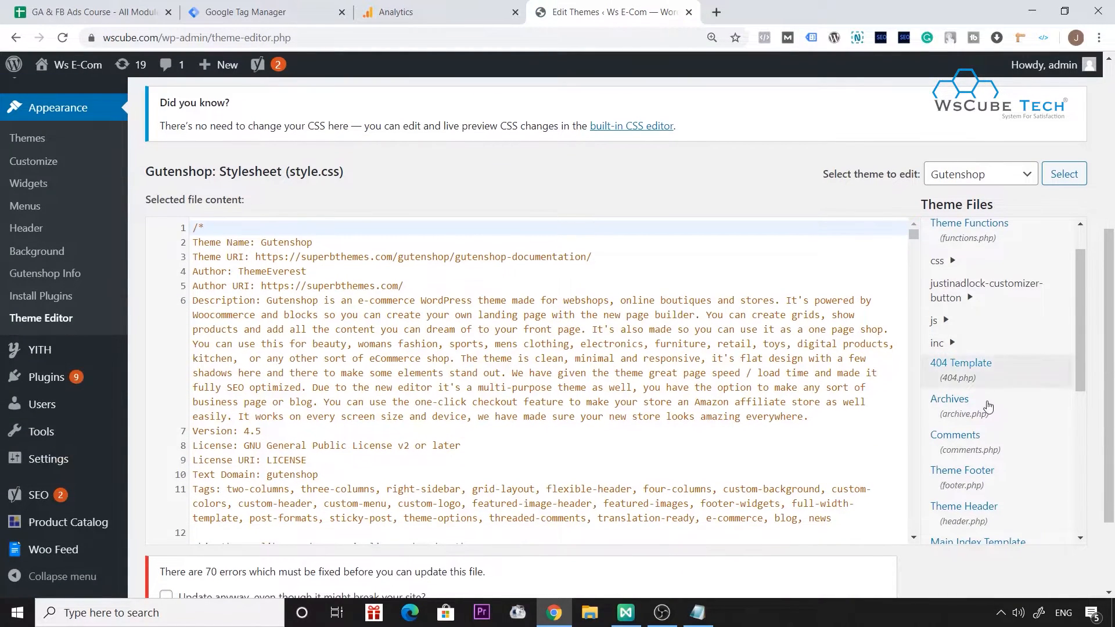
scroll(989, 400, "down", 1)
left_click_drag(986, 406, 755, 440)
left_click(980, 459)
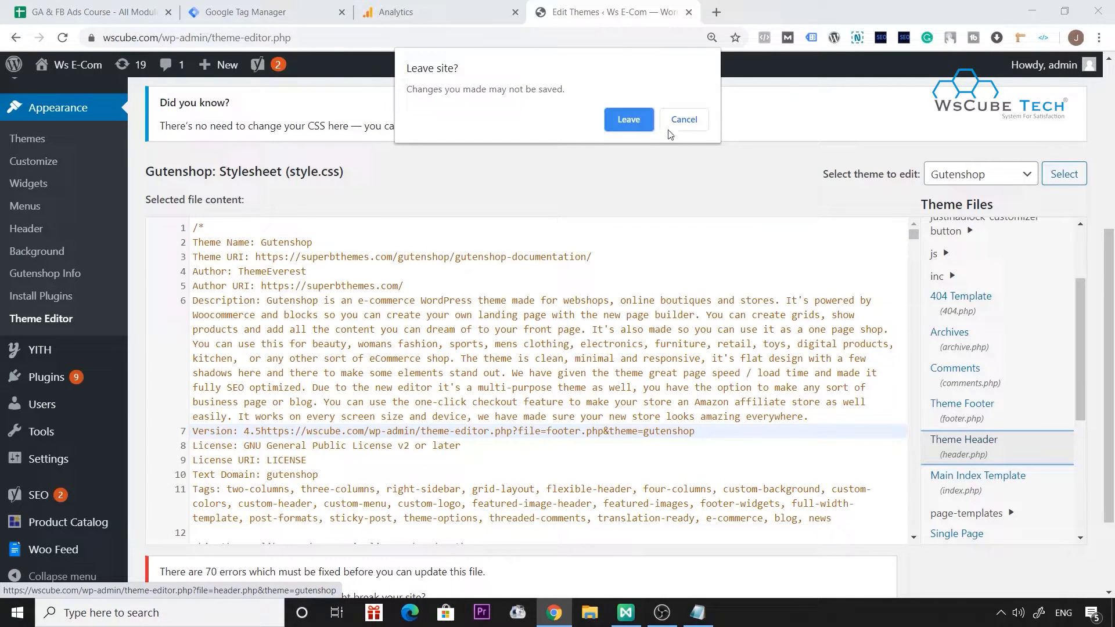
left_click(683, 123)
left_click(964, 452)
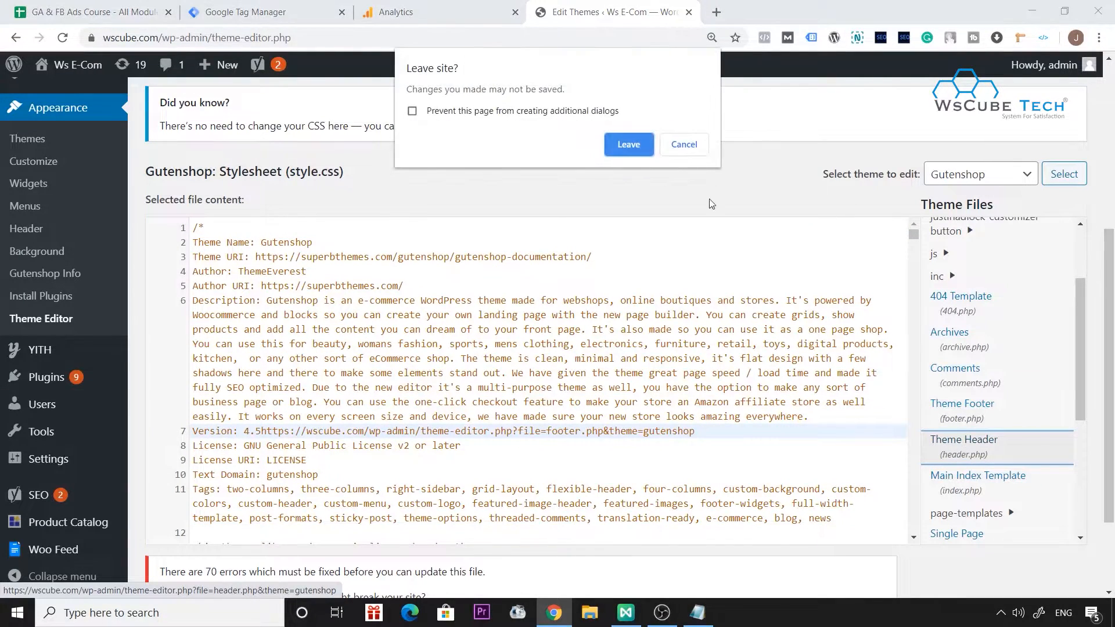
left_click(627, 143)
Insert the Google Tag Manager head snippet on a new line directly after the opening <head> tag in header.php.
scroll(678, 365, "down", 1)
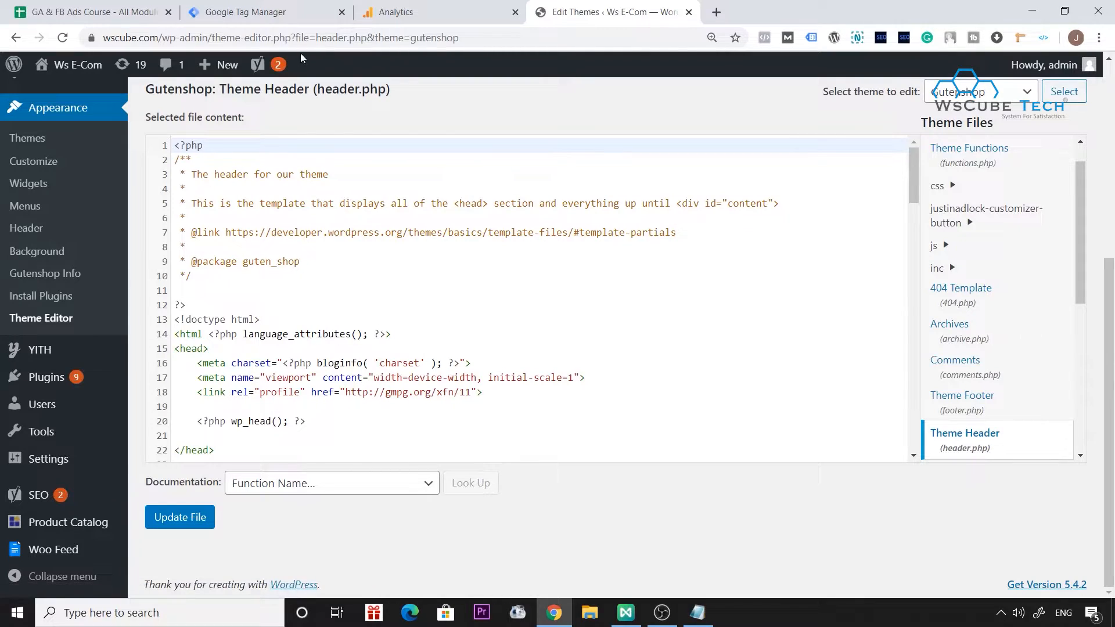
left_click(286, 8)
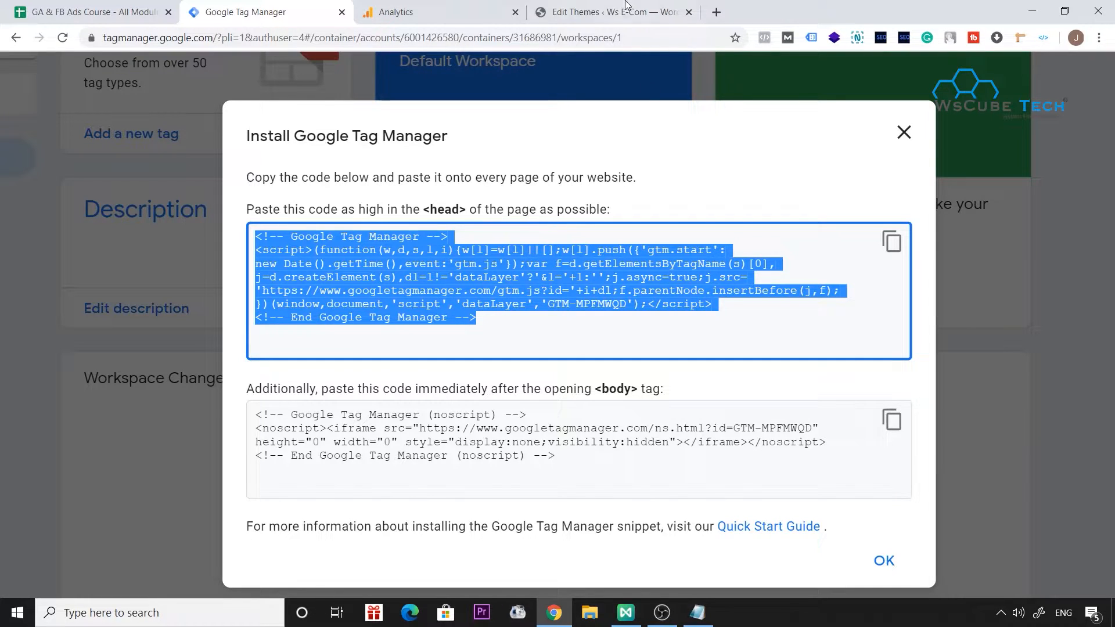
left_click(626, 7)
left_click(235, 353)
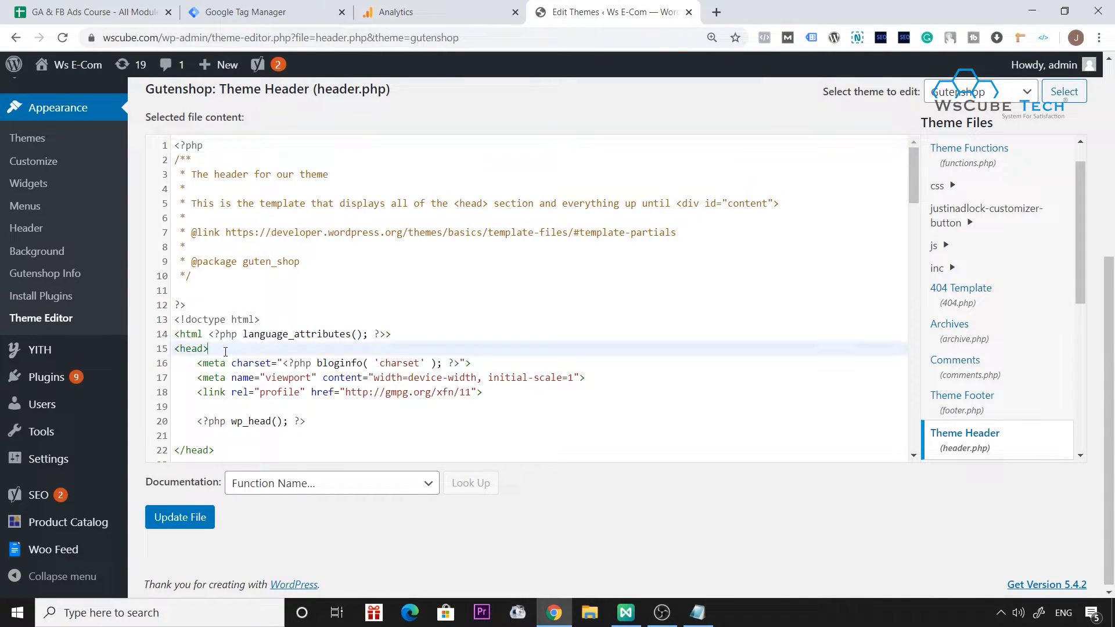
key("Return")
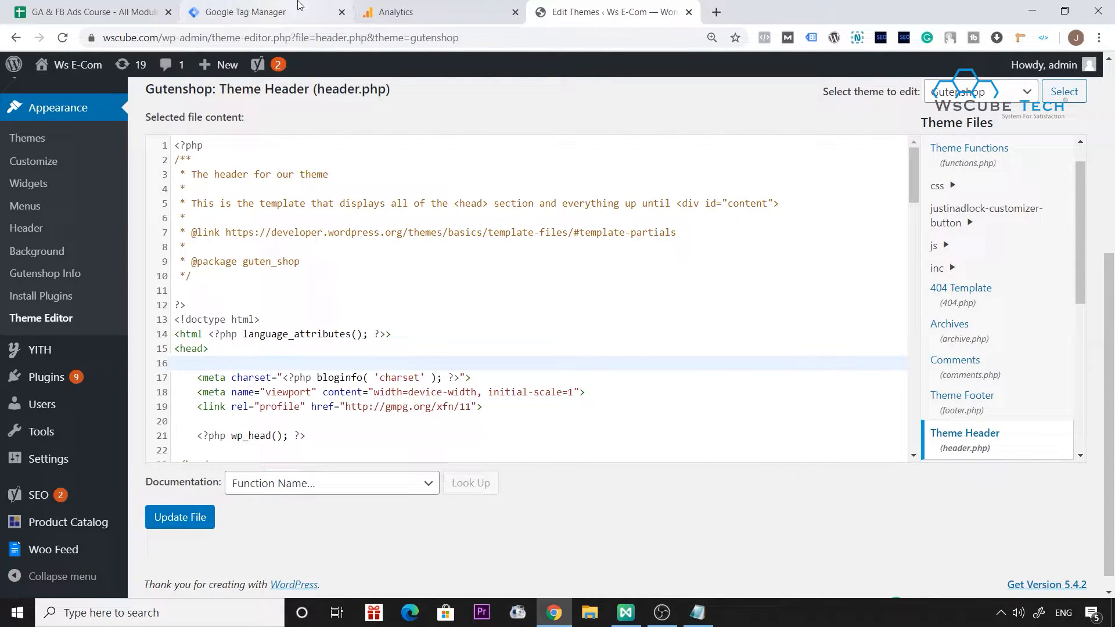
left_click(247, 12)
left_click(892, 241)
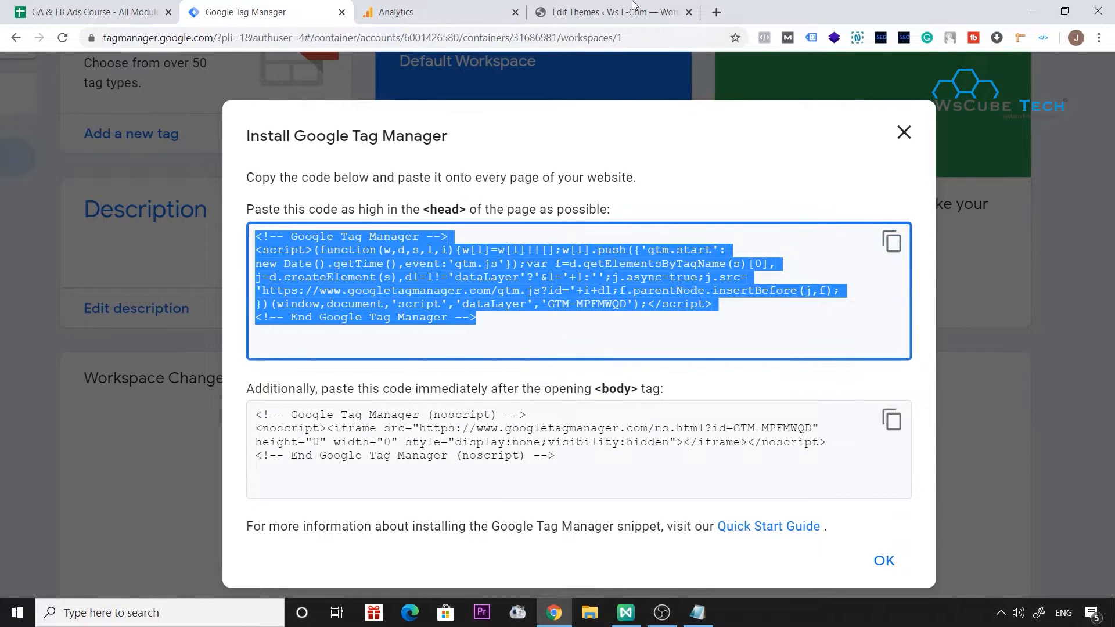
left_click(610, 11)
key("ctrl+v")
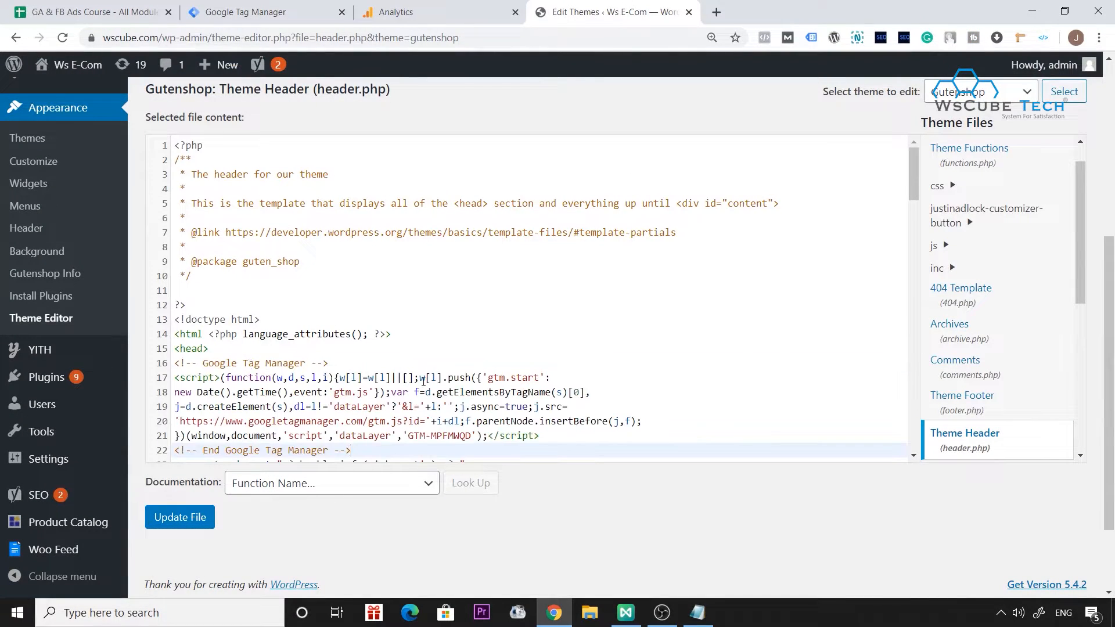
Insert the Google Tag Manager (noscript) snippet directly after the opening <body> tag in header.php and save the file.
scroll(424, 381, "down", 3)
left_click(316, 6)
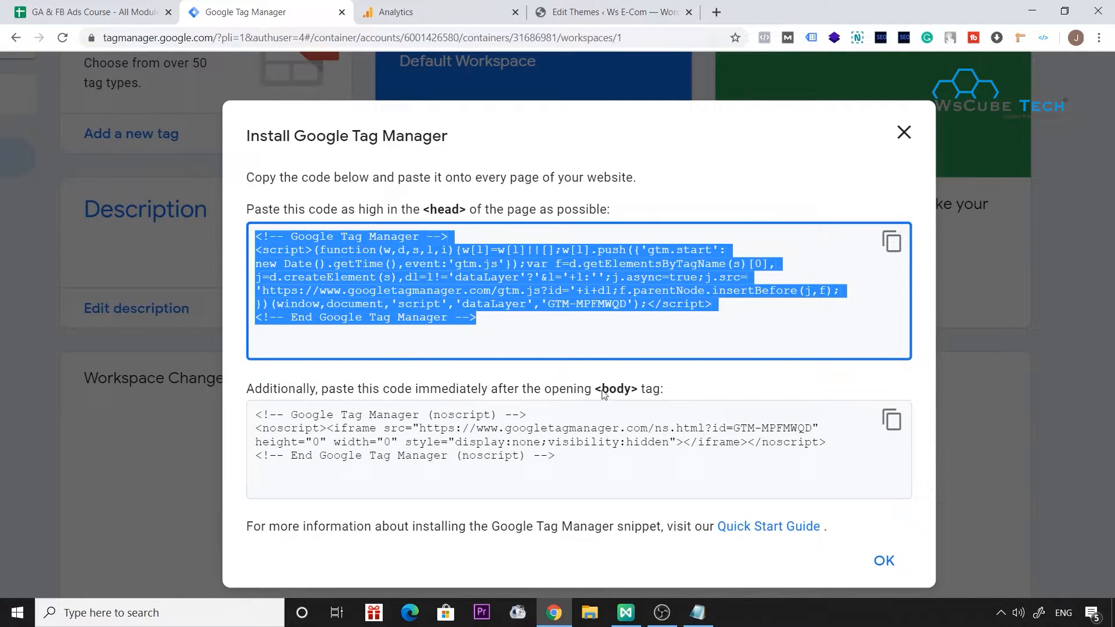
left_click(892, 419)
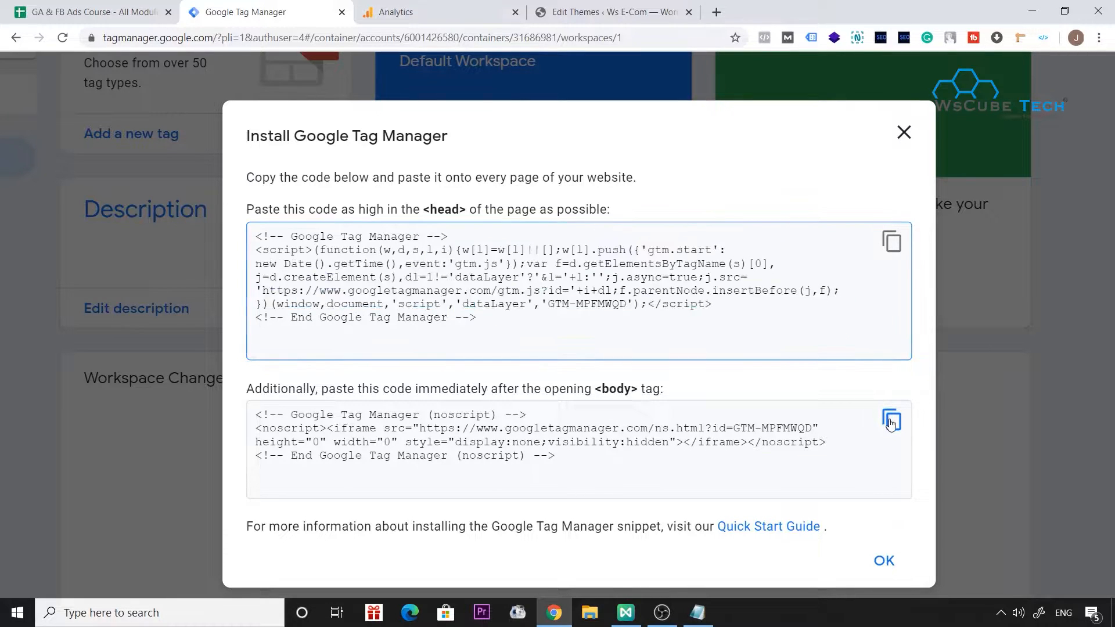
left_click(601, 11)
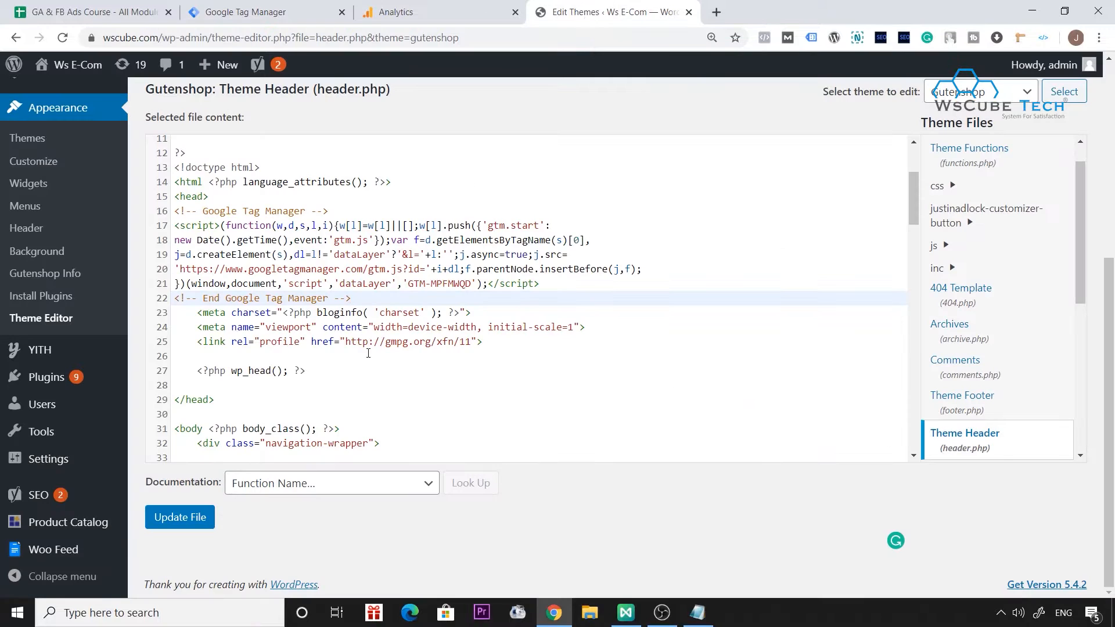
scroll(368, 353, "down", 2)
left_click(344, 333)
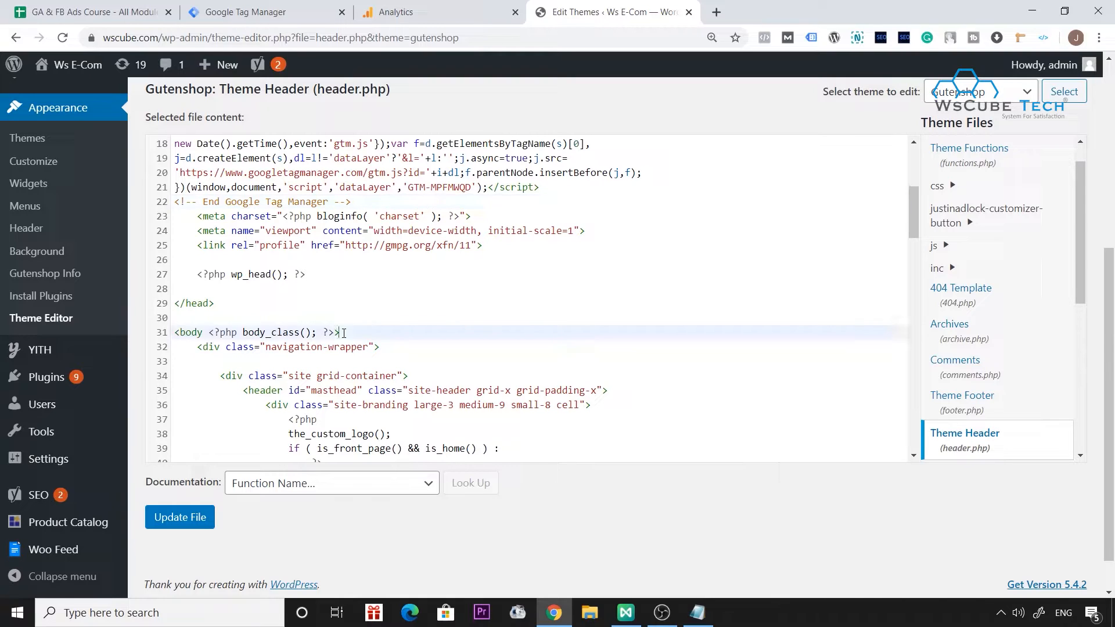
key("Return")
key("ctrl+v")
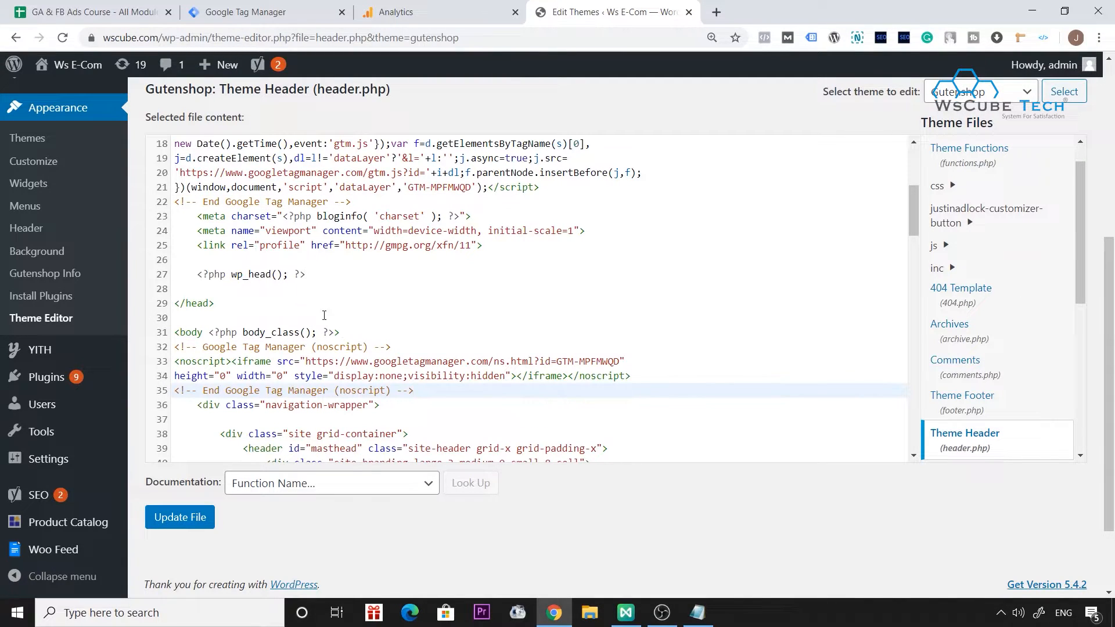
scroll(422, 360, "down", 2)
left_click(204, 512)
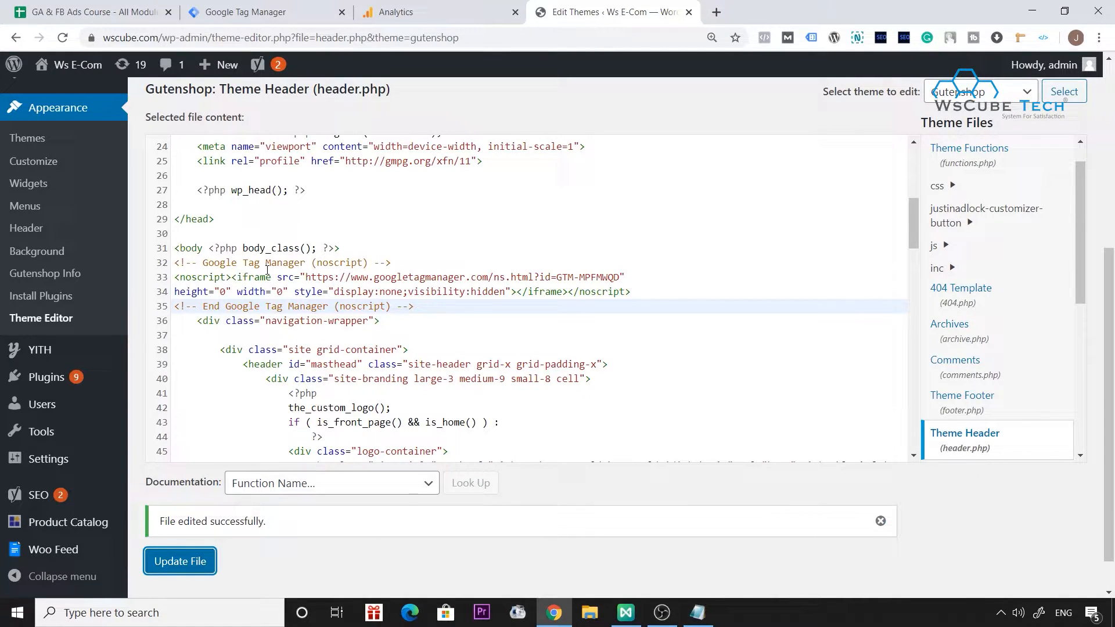
Open wscube.com in a new browser tab and check the page's tags with Google Tag Assistant.
left_click(716, 12)
type("wscubetech.com")
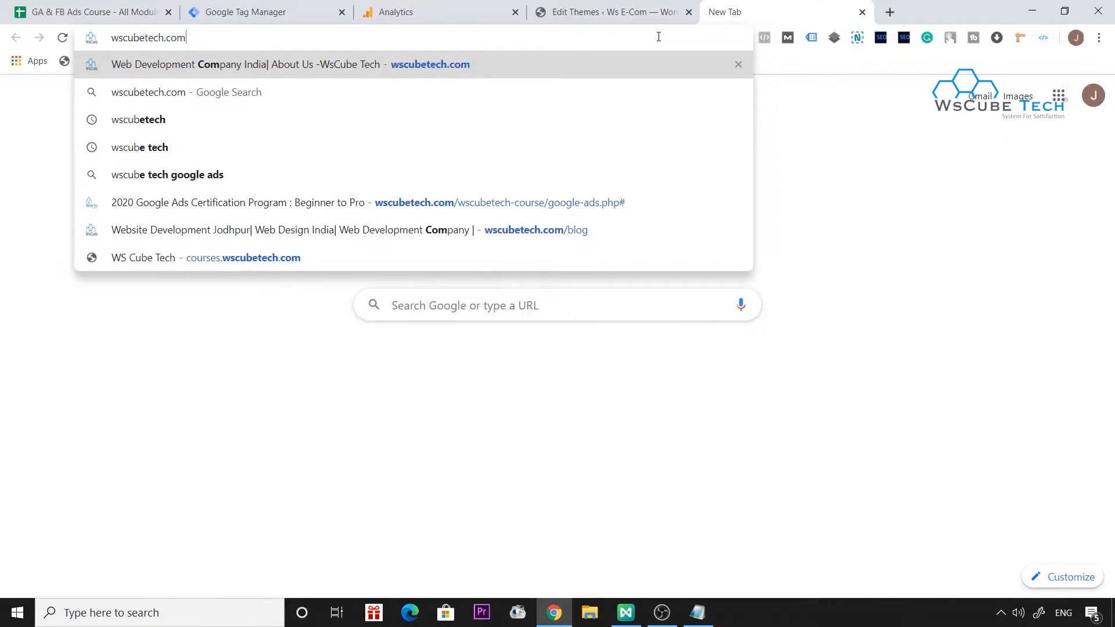
key("shift+End")
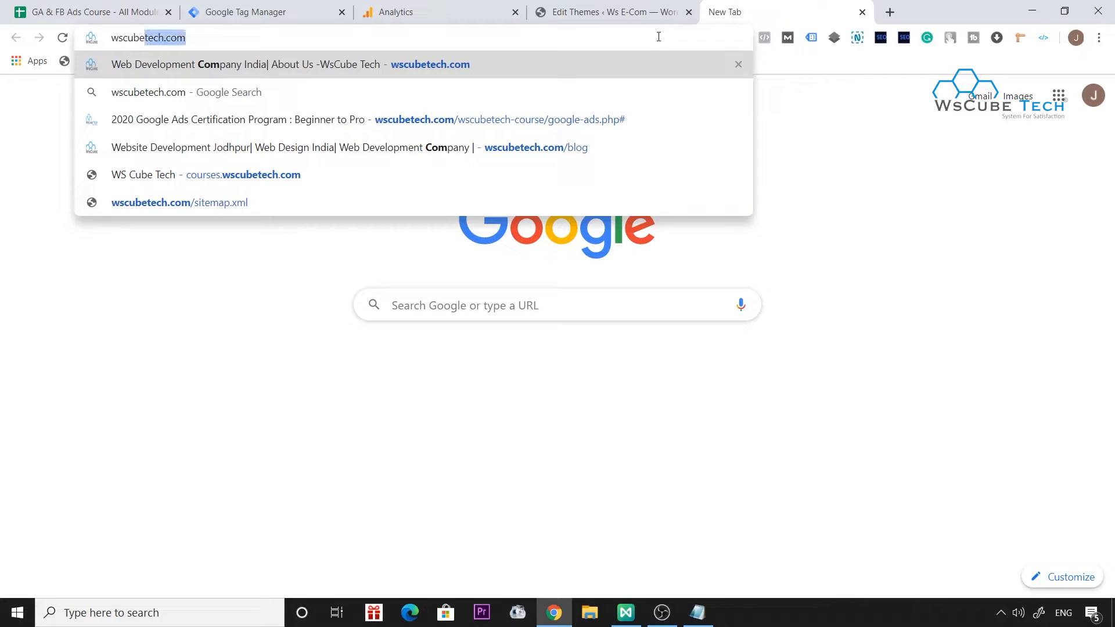
key("BackSpace")
type(".c")
key("Return")
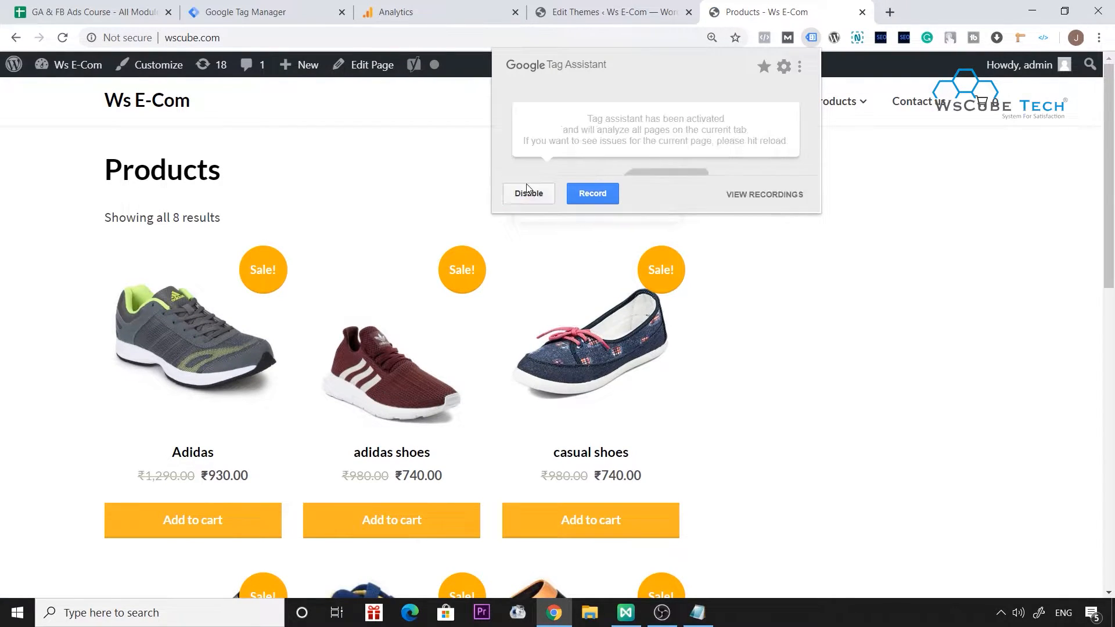
key("F5")
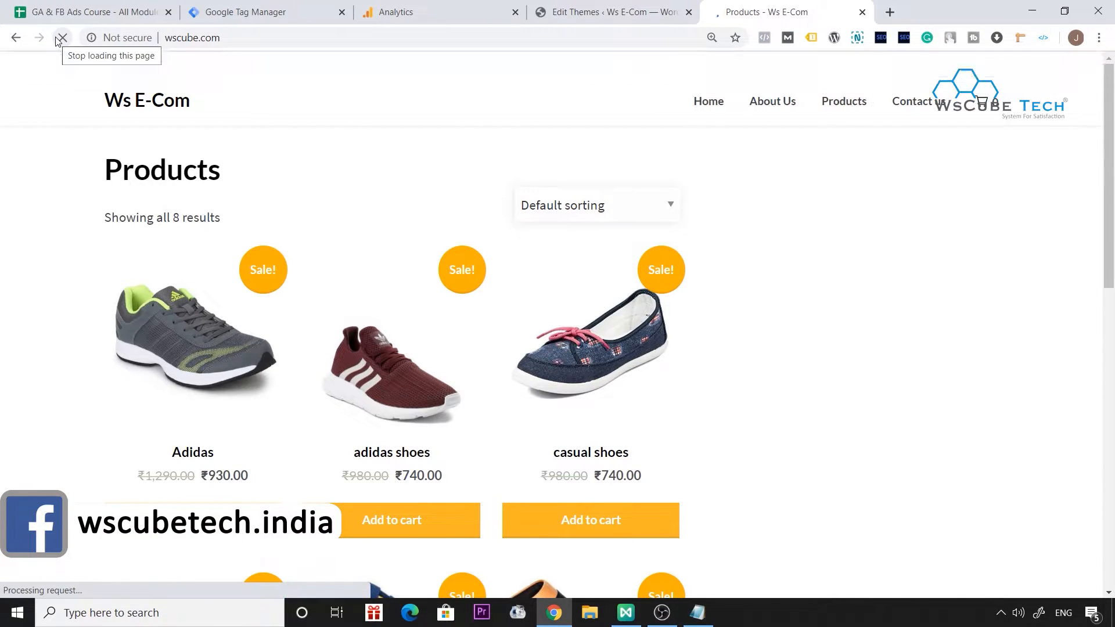
left_click(811, 39)
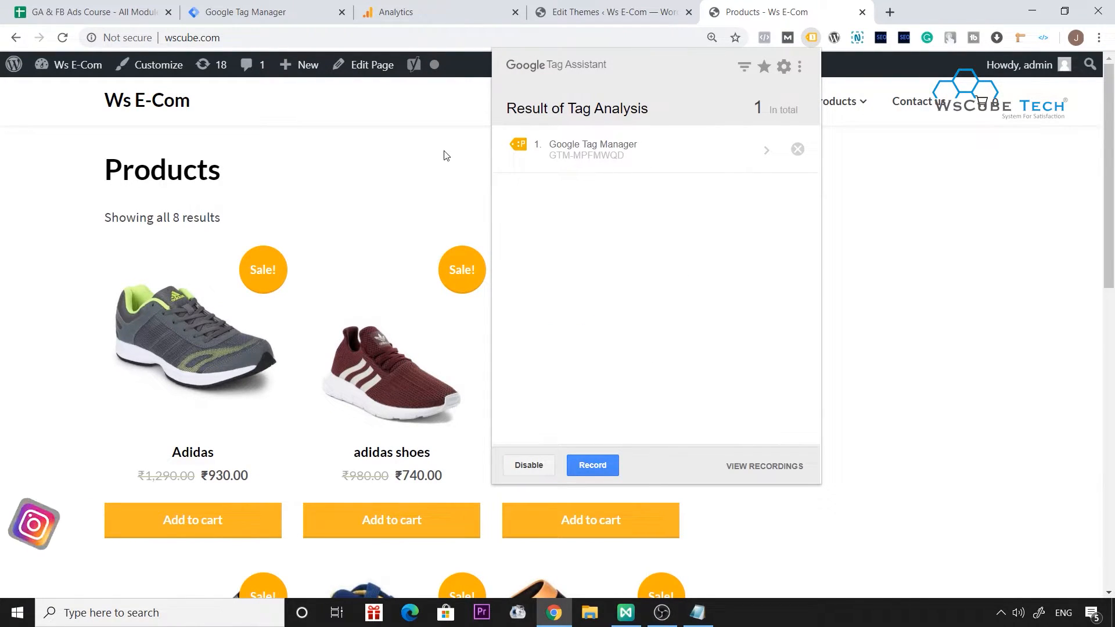
Close the Tag Manager install dialog and publish the container to the Live environment without a version name or description.
left_click(176, 7)
left_click(267, 12)
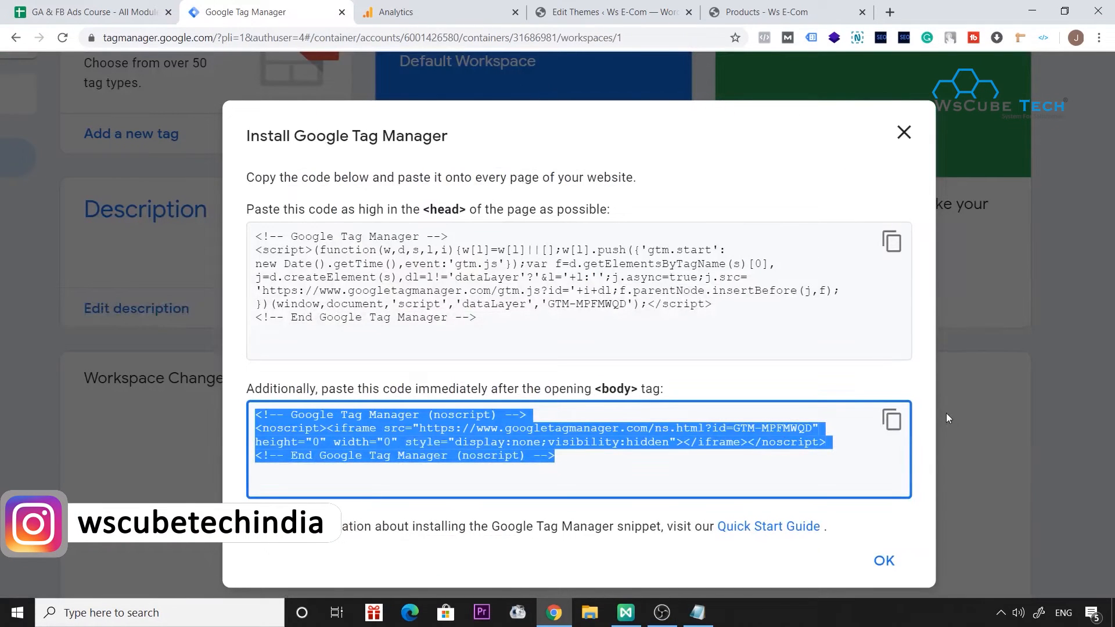
left_click(884, 561)
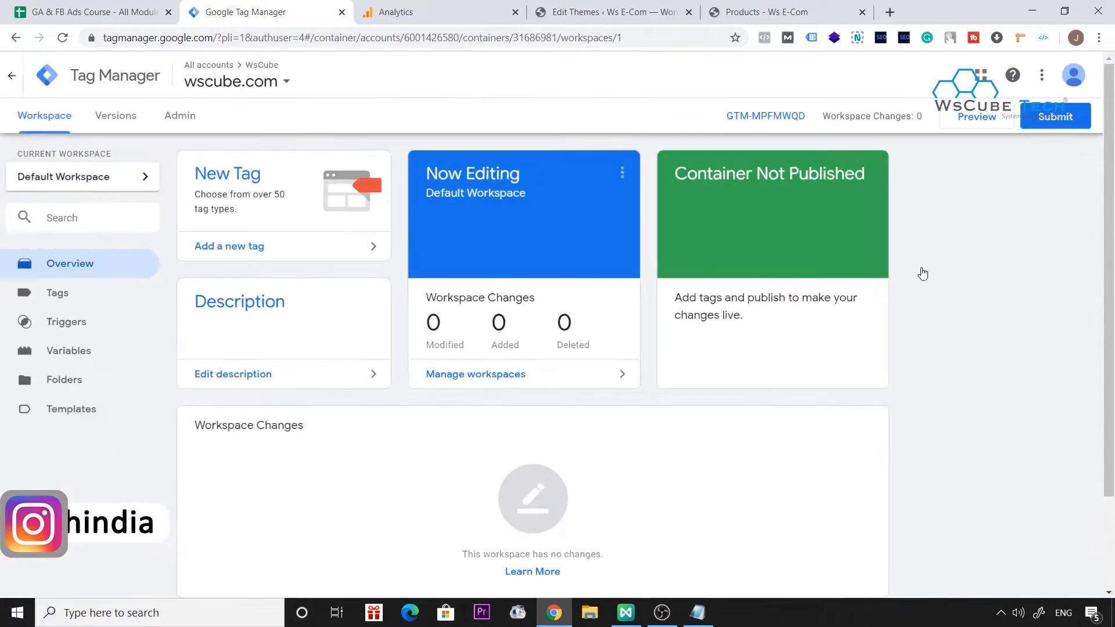
left_click(1058, 119)
left_click(1068, 75)
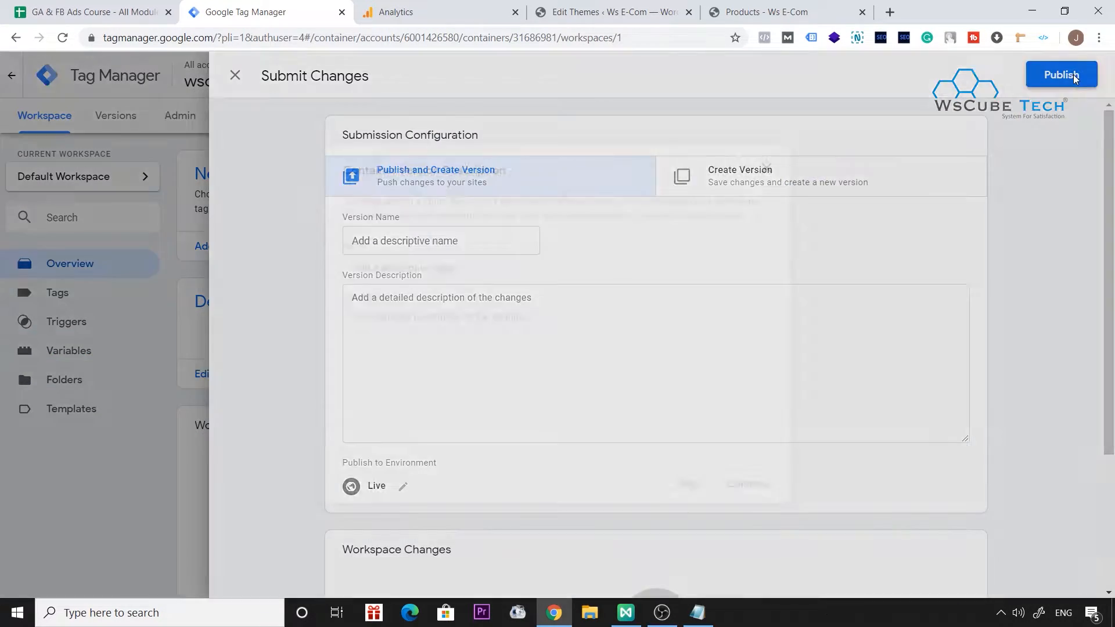
left_click(749, 486)
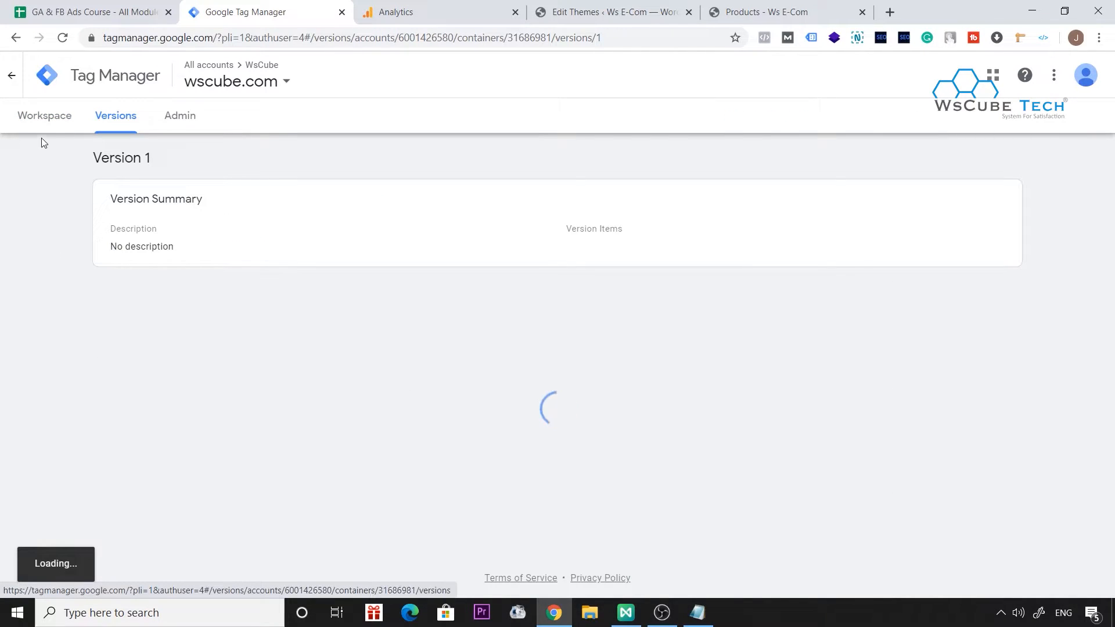
Return to the Tag Manager workspace, turn on preview mode for the Default Workspace and check the wscube.com products page.
left_click(68, 130)
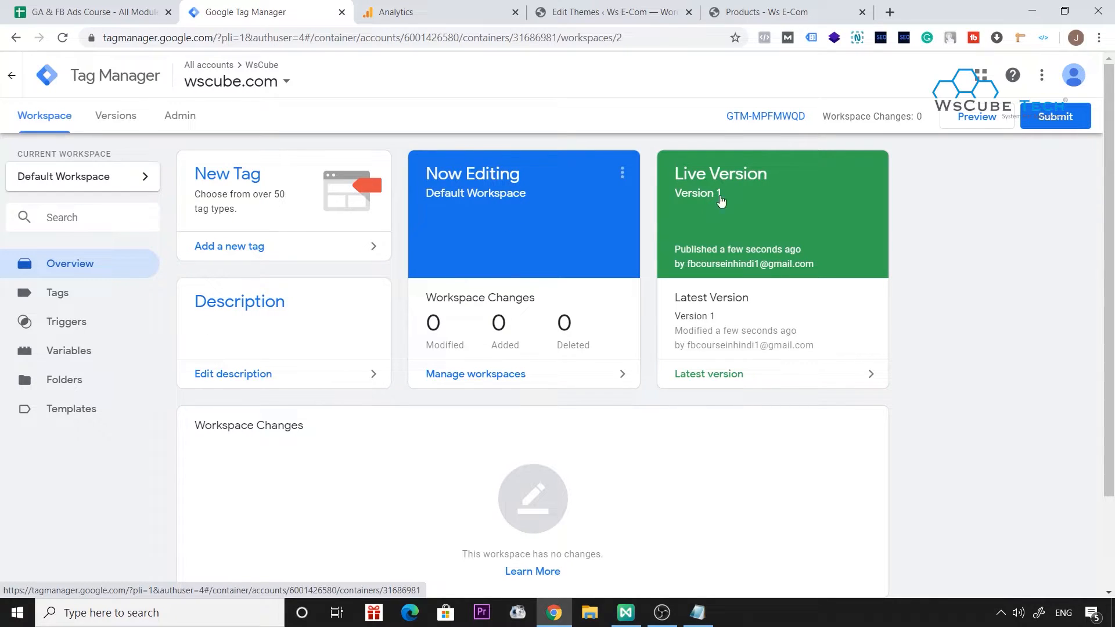
left_click(966, 129)
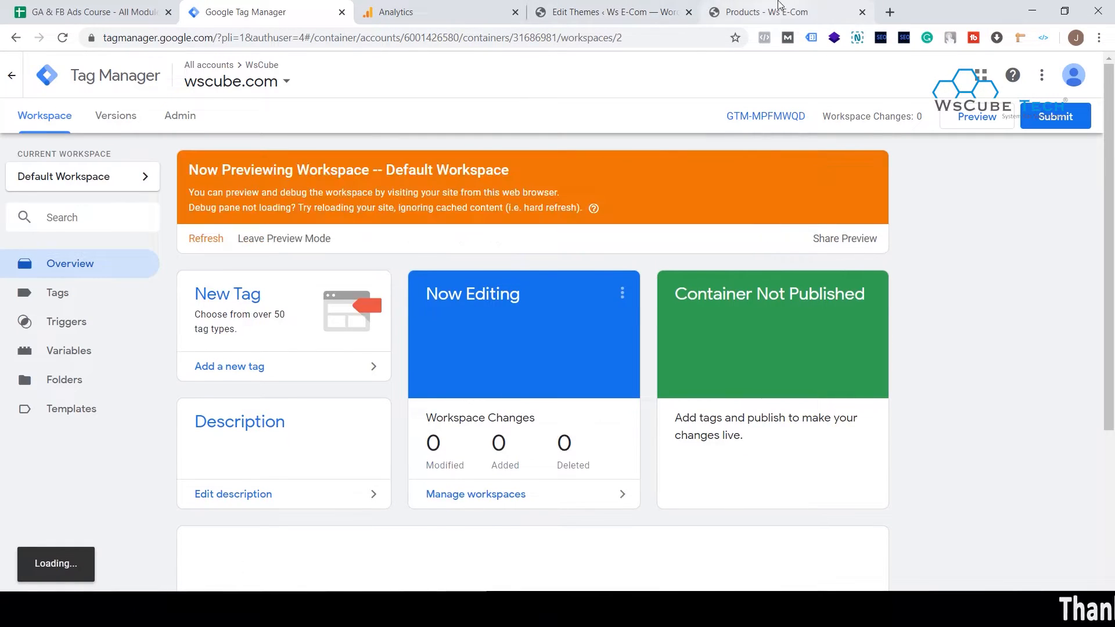
left_click(778, 8)
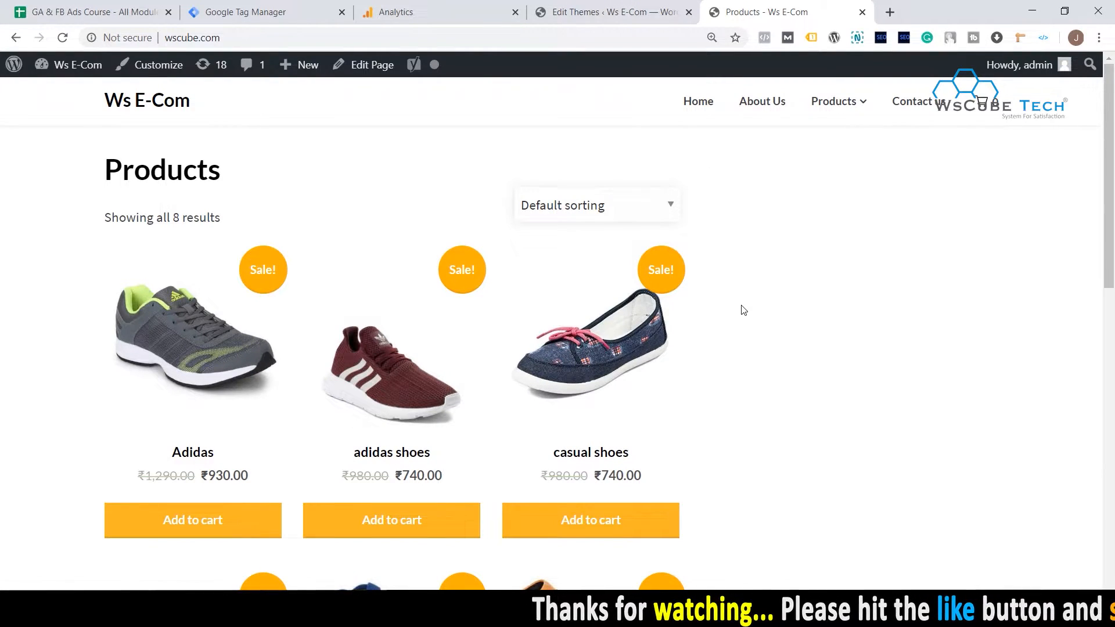
left_click(279, 8)
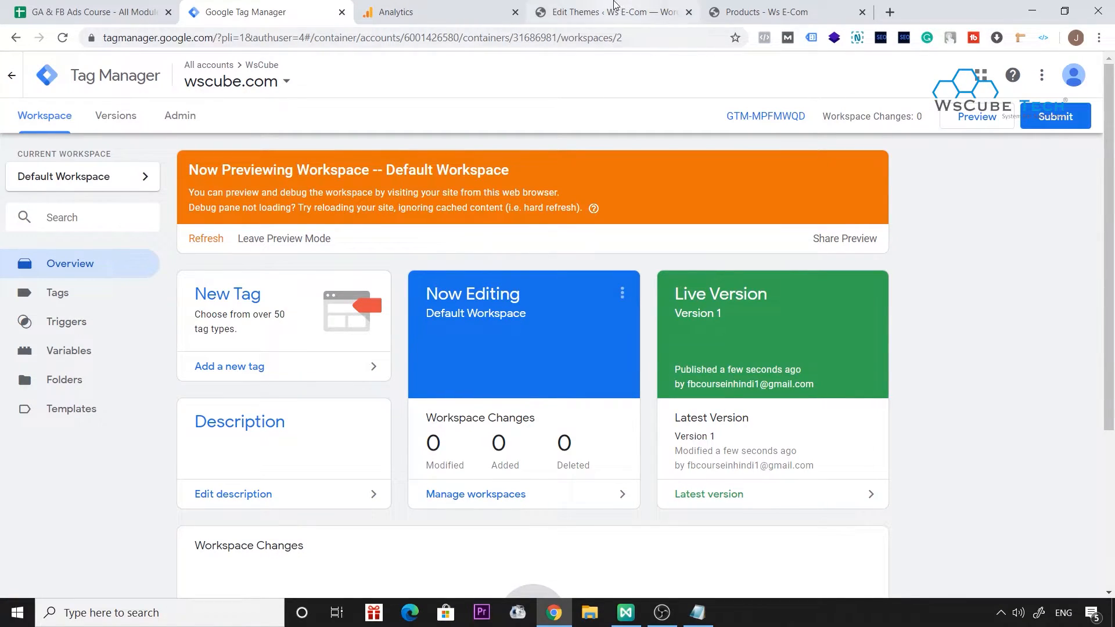
Reload the wscube.com products page in preview mode to check the Tag Manager debug pane, and return to the Tag Manager workspace.
left_click(725, 5)
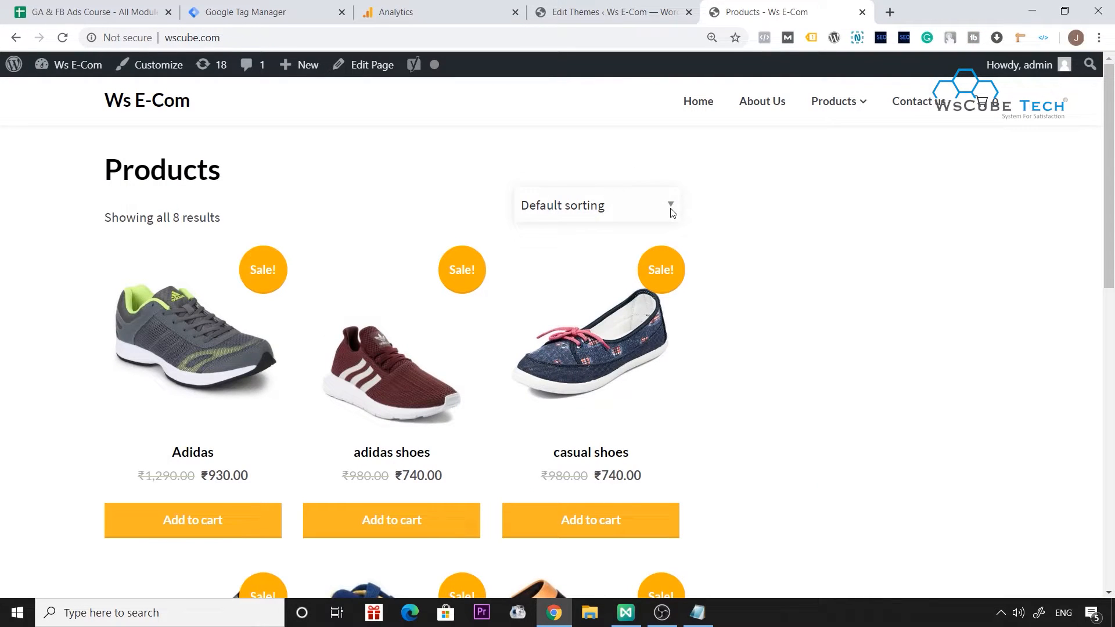
key("F5")
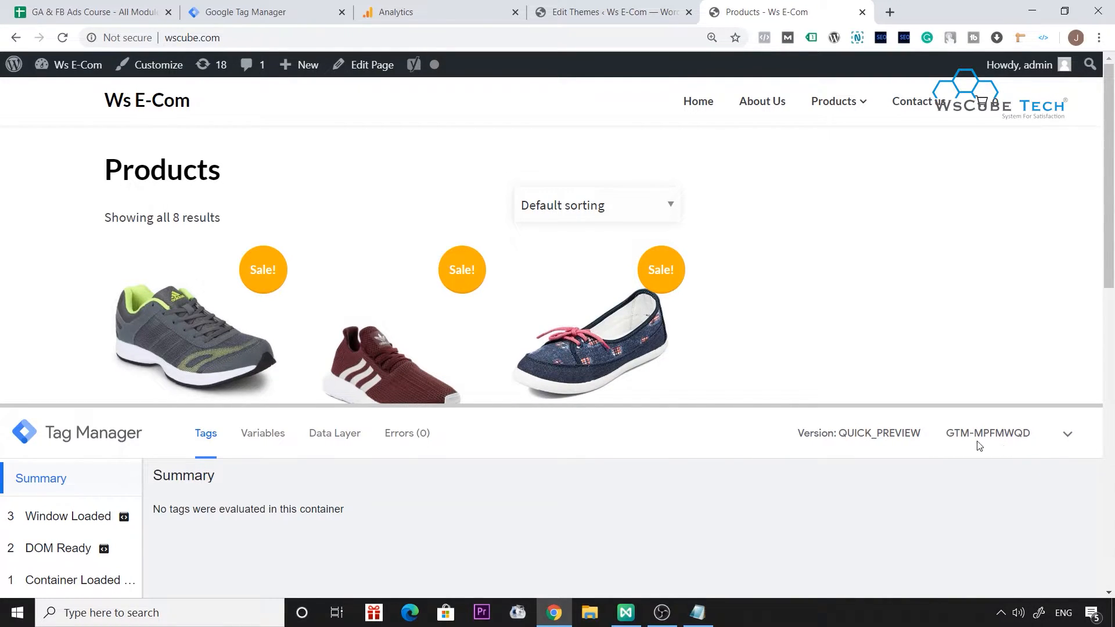
left_click(307, 6)
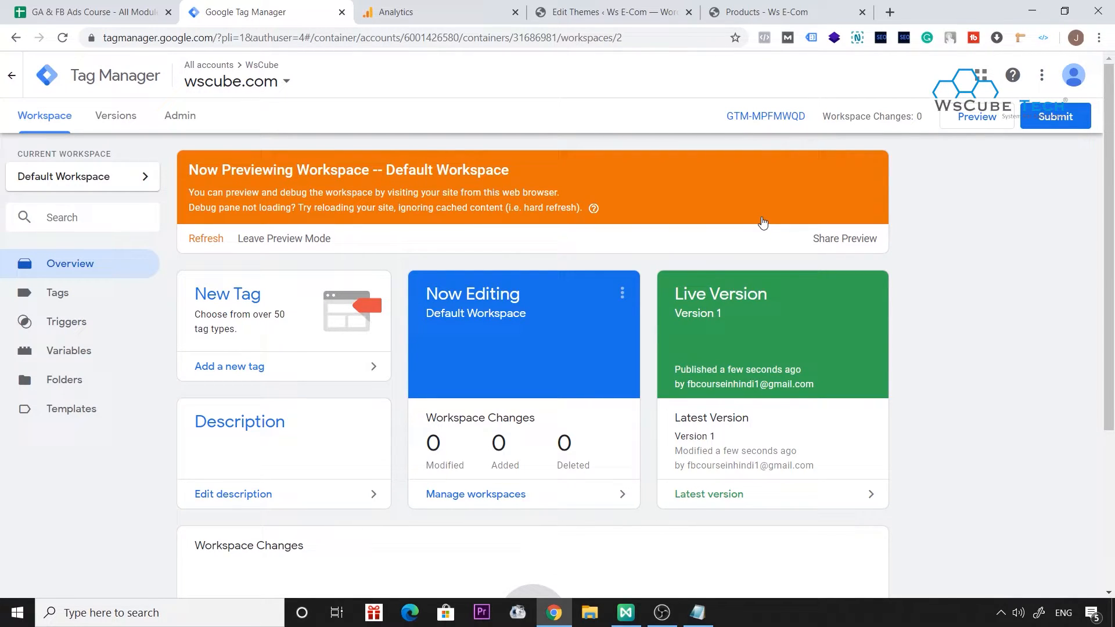
Start a Google Analytics account setup with the account name WsCube Tech, keep the default data sharing settings and continue to the measurement choice.
left_click(409, 4)
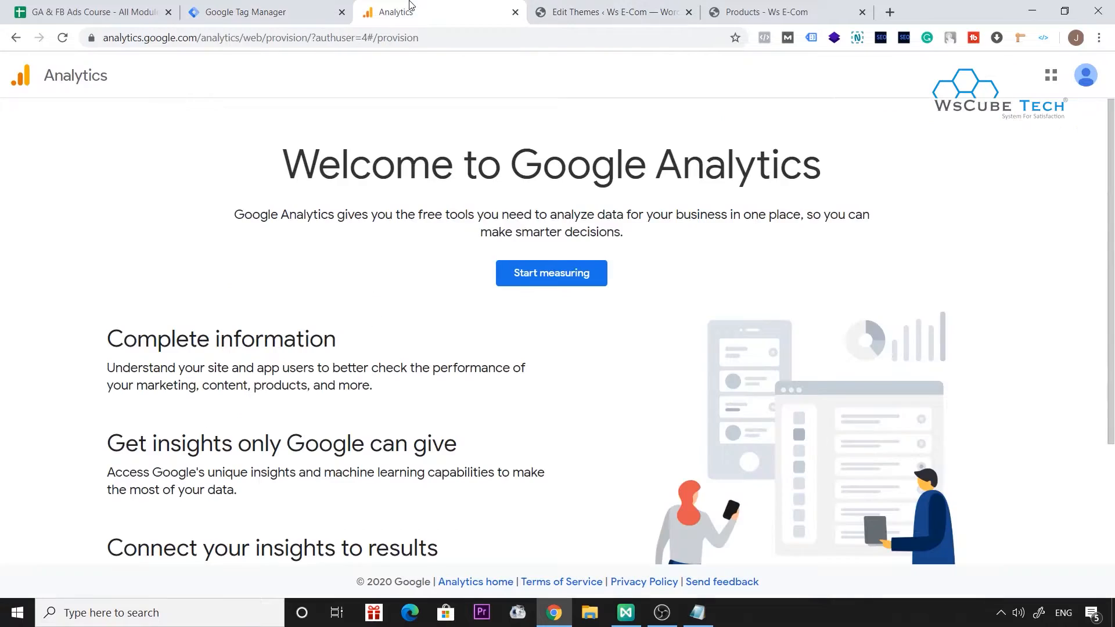
left_click(568, 273)
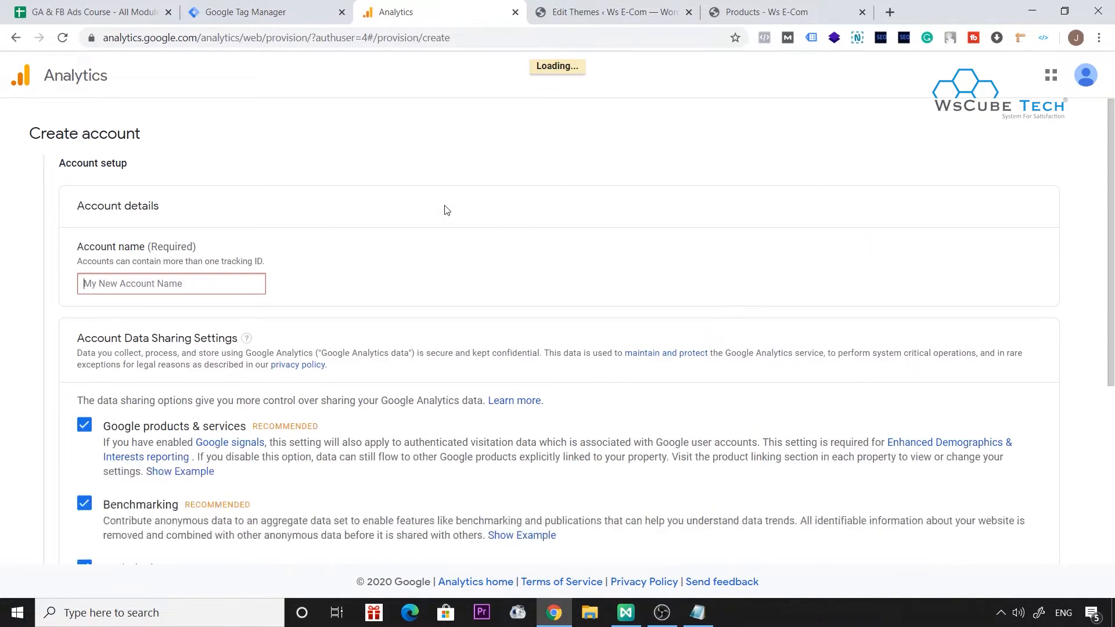
type("WsC")
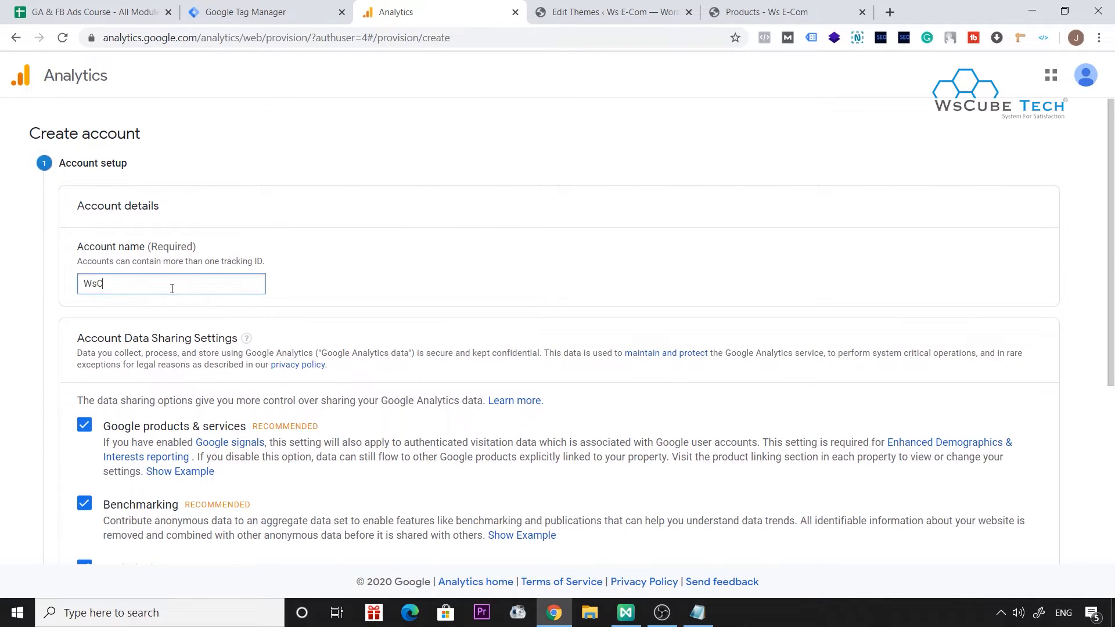
left_click(306, 305)
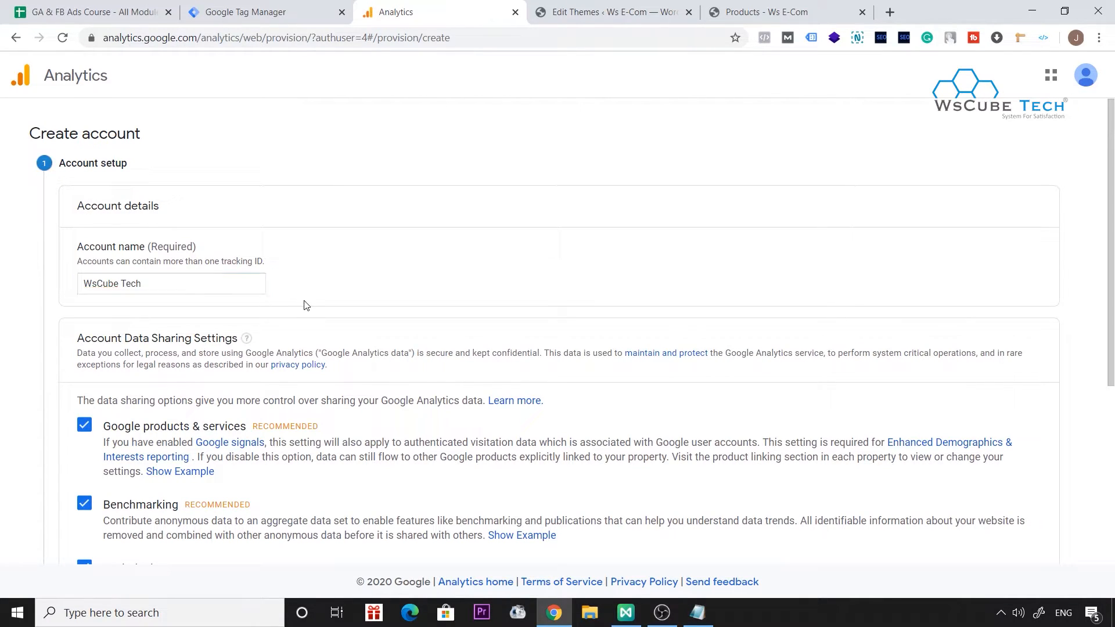
scroll(306, 304, "down", 4)
left_click(84, 506)
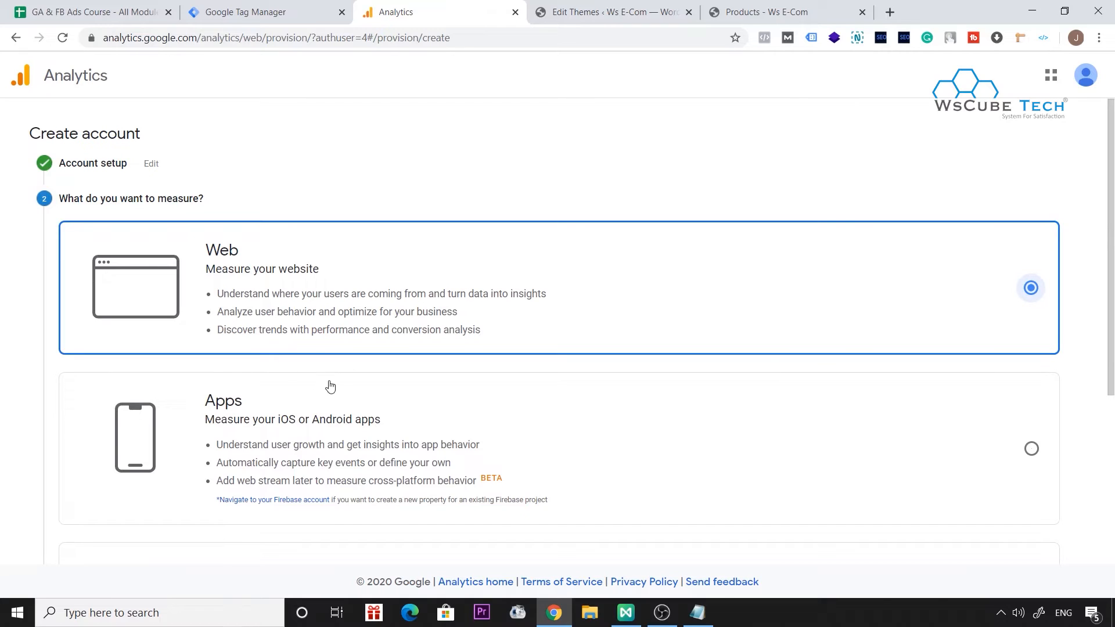
Keep Web as what to measure and enter Wscube as the website name in the property setup.
scroll(611, 275, "down", 2)
scroll(611, 276, "down", 2)
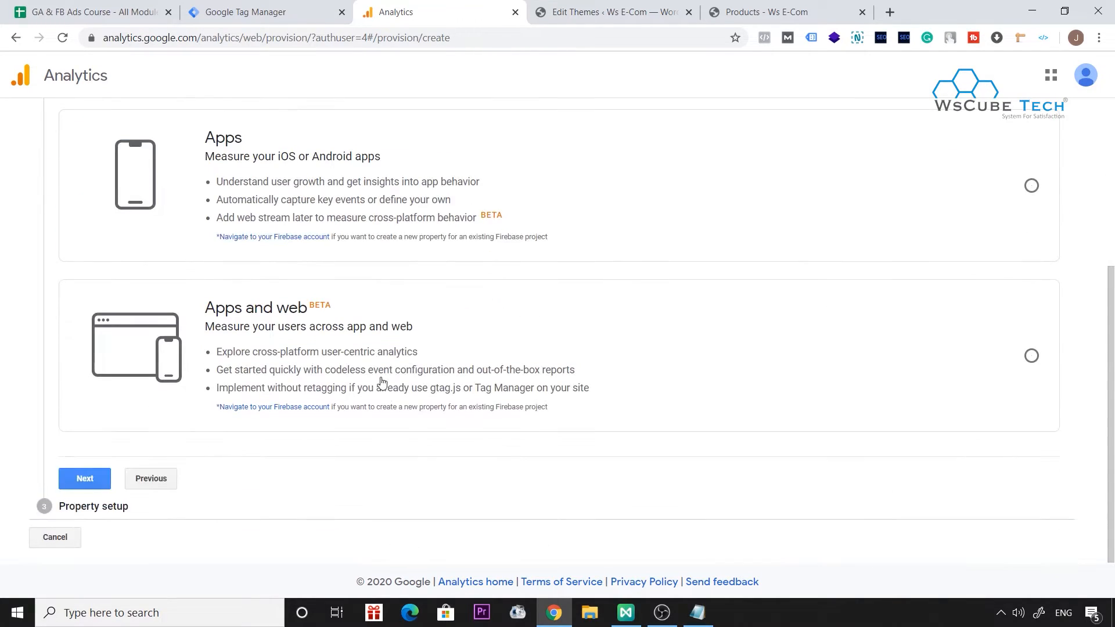
left_click(82, 478)
type("Wscube")
left_click(168, 343)
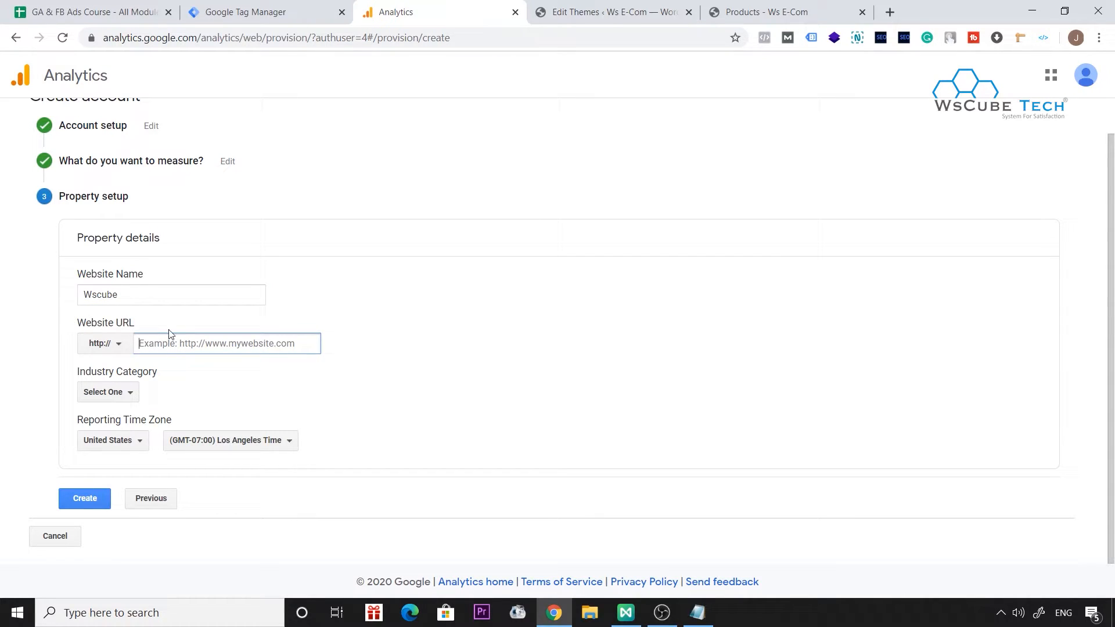
left_click(654, 8)
left_click(791, 6)
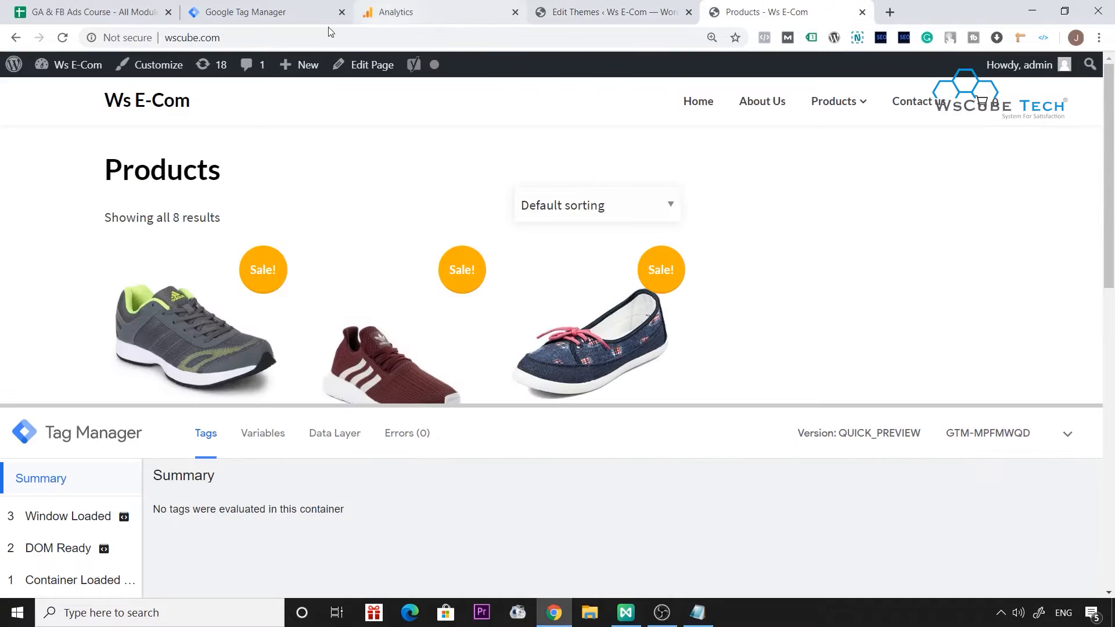
left_click(106, 37)
key("ctrl+c")
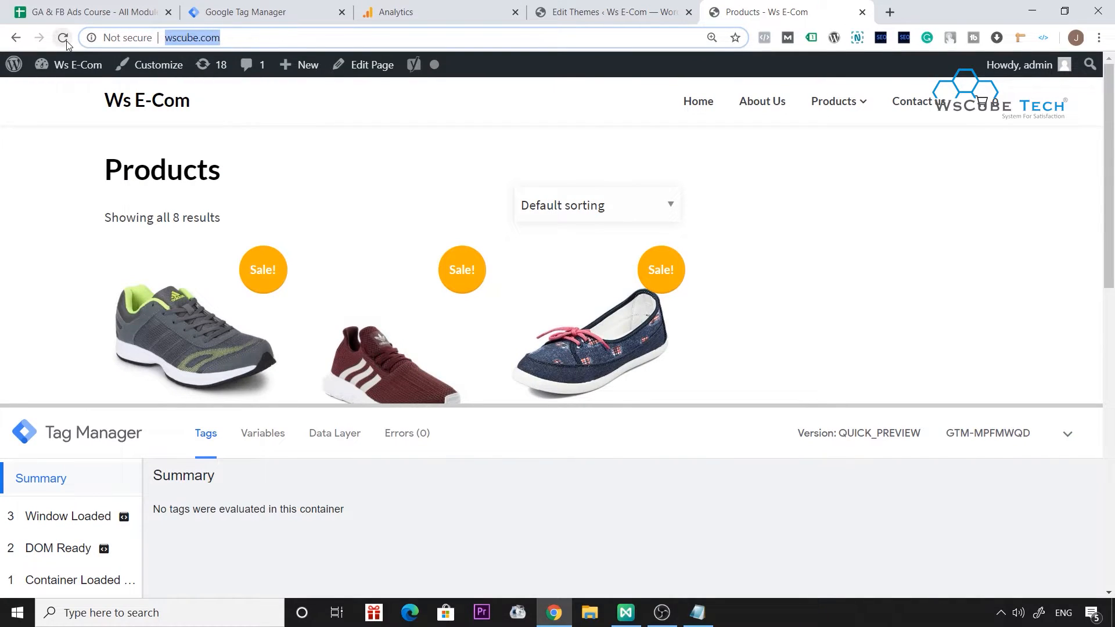
left_click(264, 12)
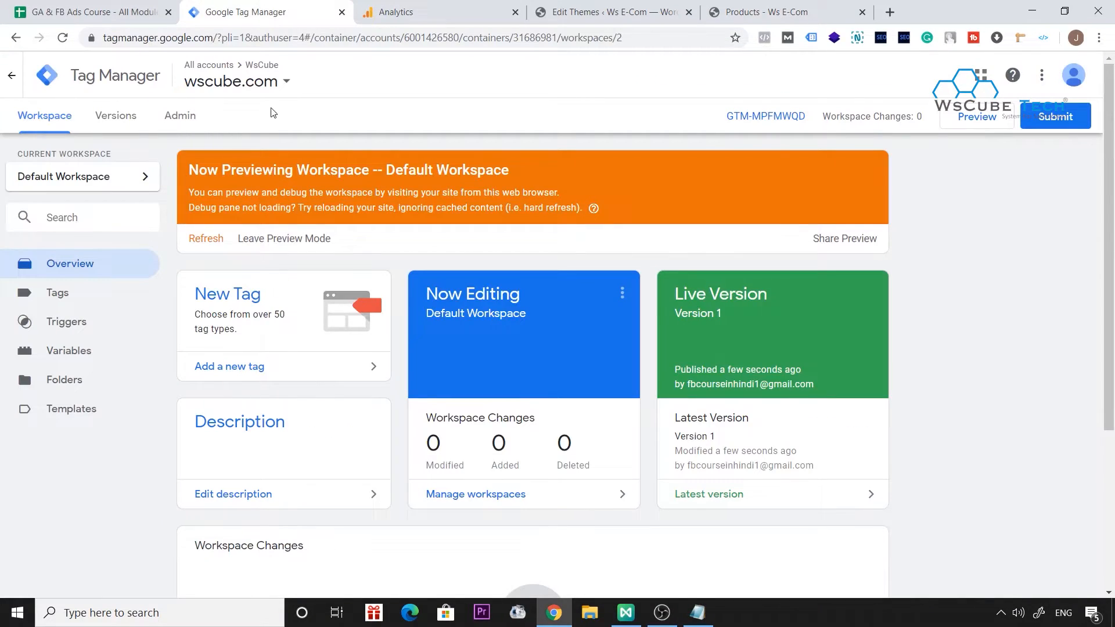
left_click(395, 11)
left_click(234, 328)
key("ctrl+v")
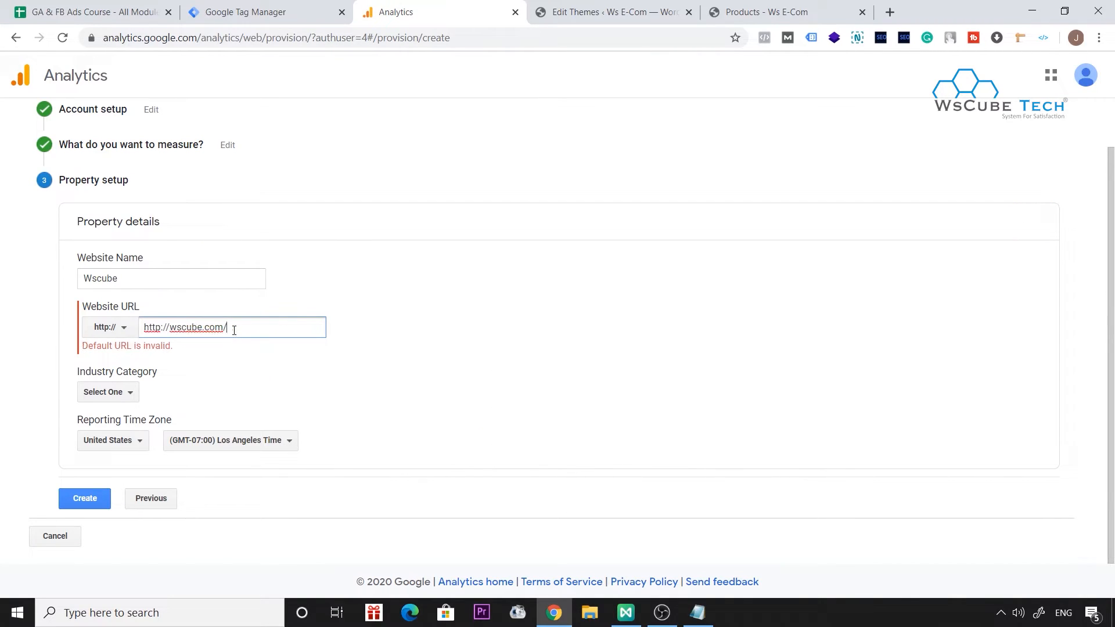
left_click_drag(169, 328, 130, 327)
key("BackSpace")
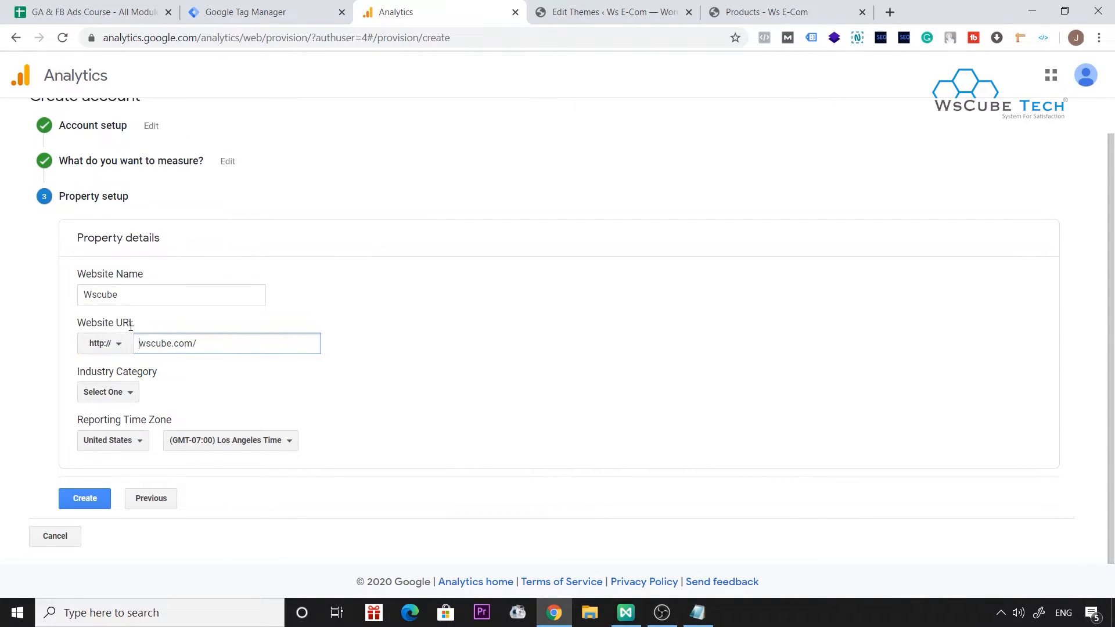
Search the industry categories for "eco" and "reta", clear the search and choose Shopping as the property's category.
left_click(109, 392)
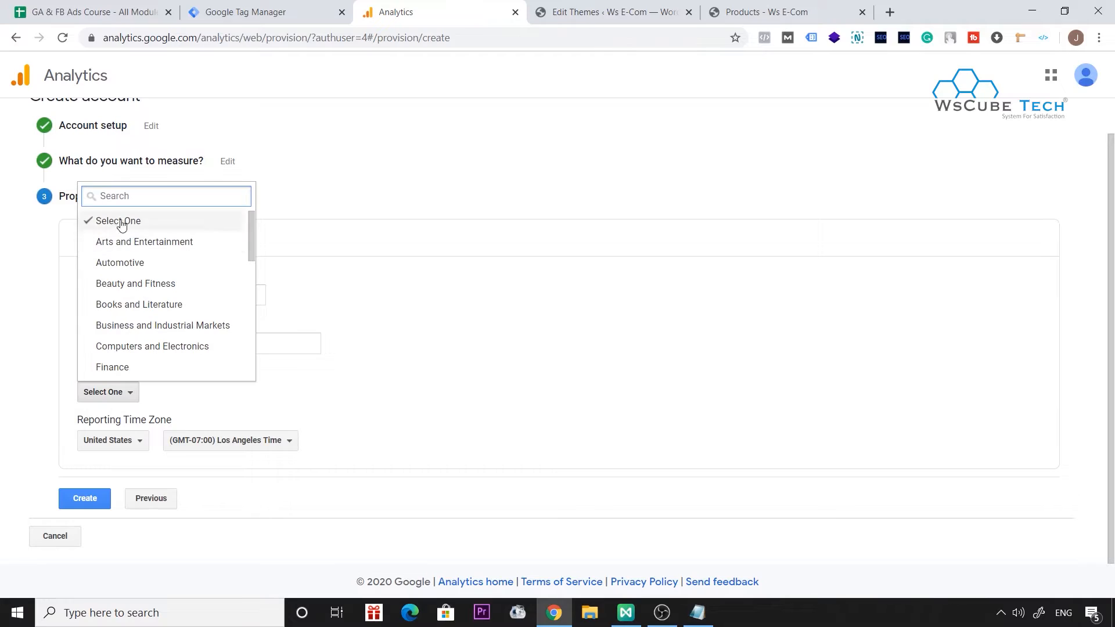
type("eco")
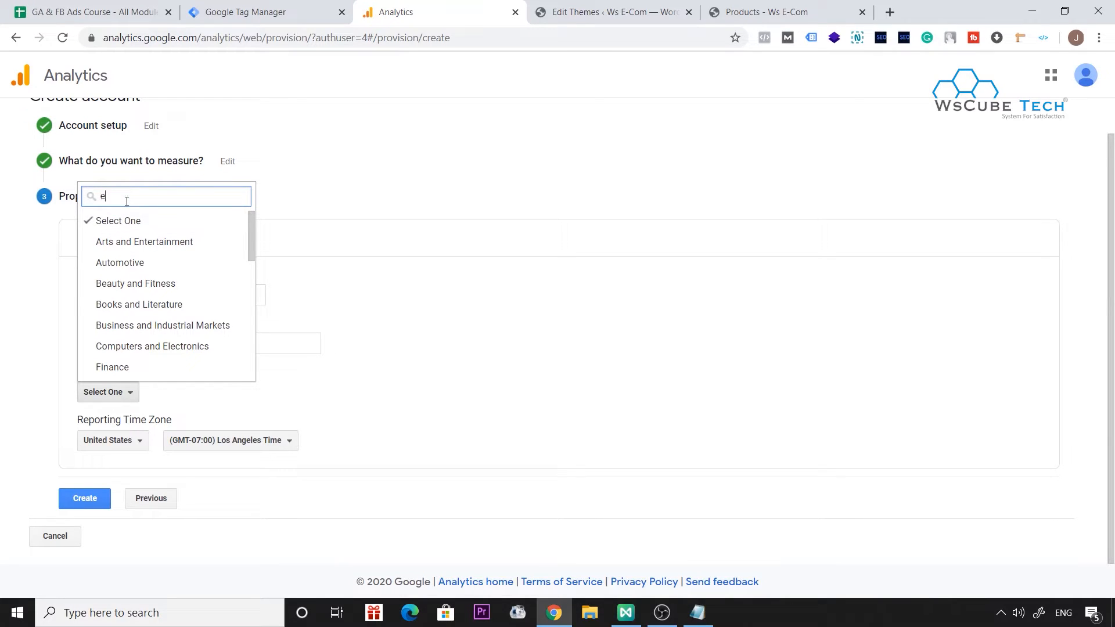
key("ctrl+a")
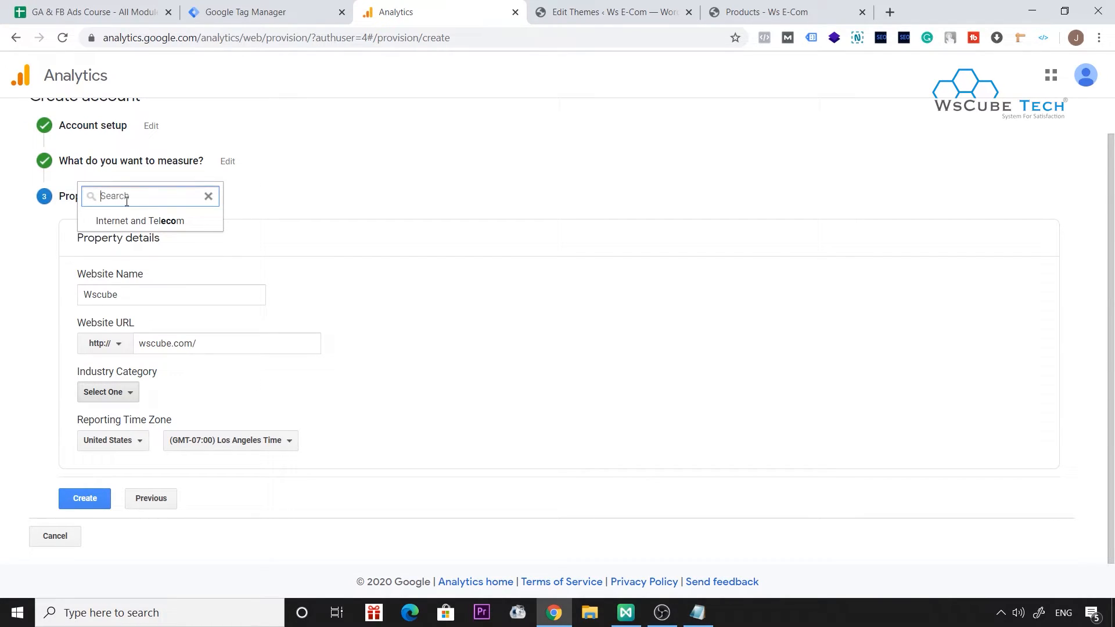
key("BackSpace")
type("reta")
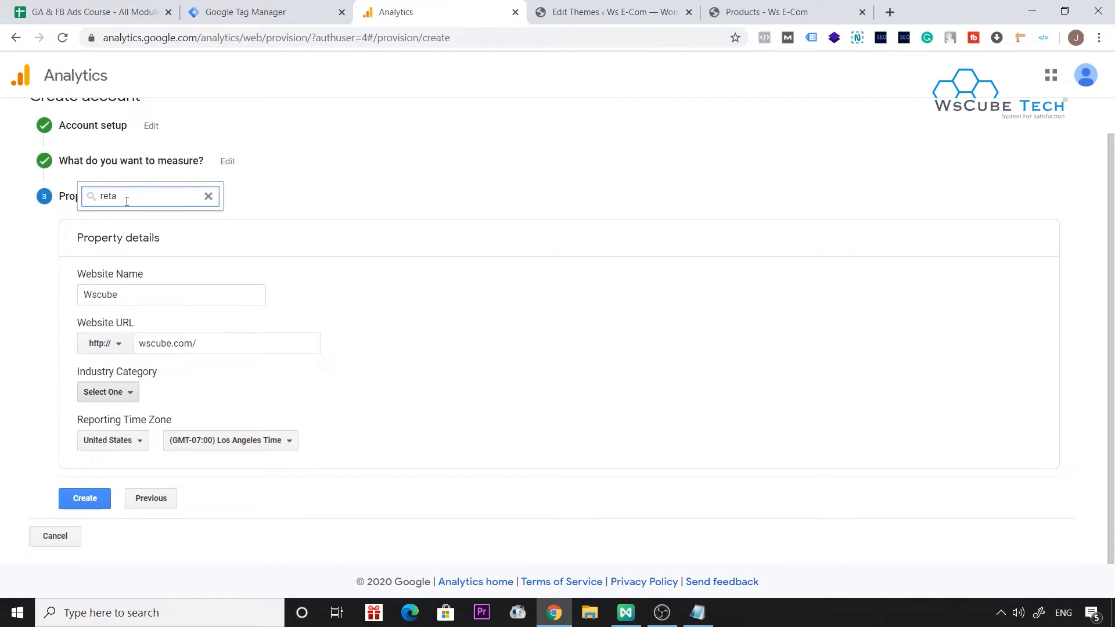
key("ctrl+a")
key("BackSpace")
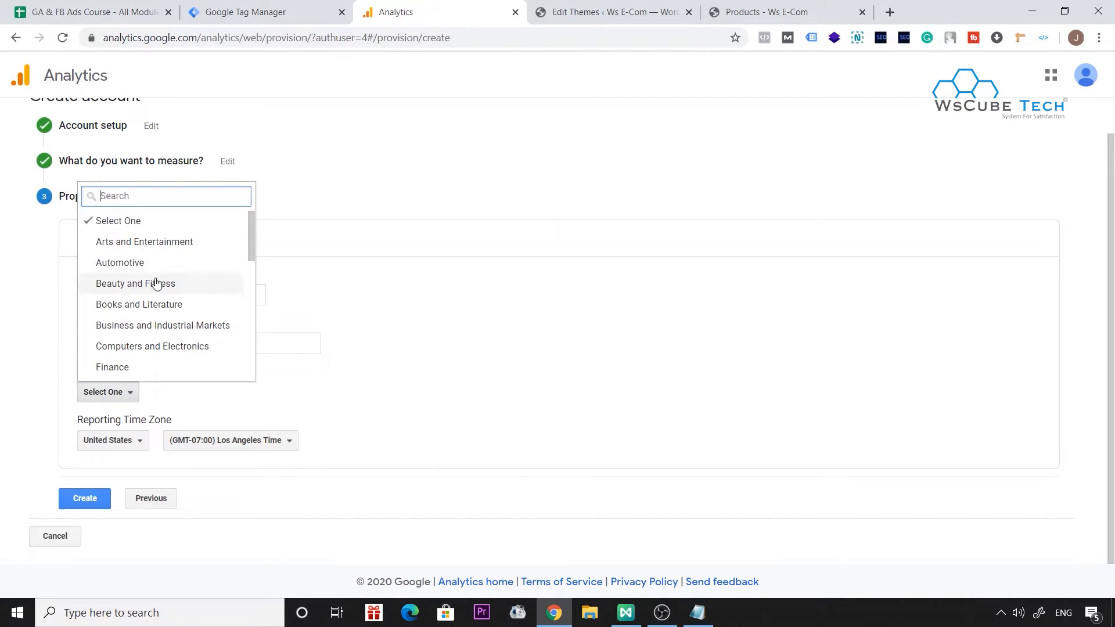
scroll(155, 283, "down", 3)
scroll(157, 284, "down", 3)
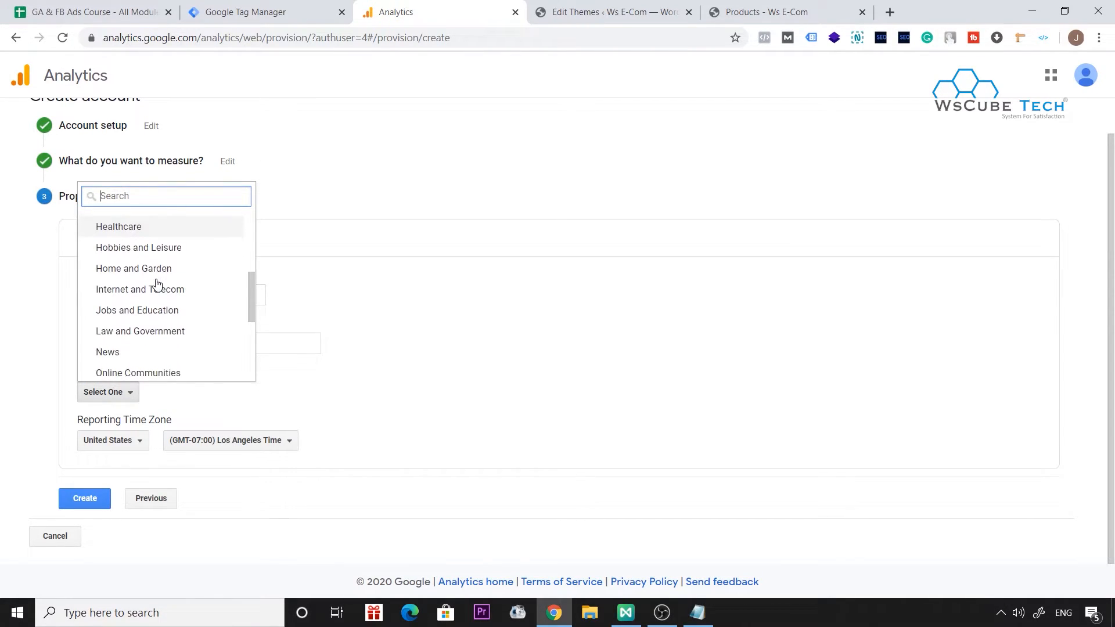
scroll(221, 313, "down", 1)
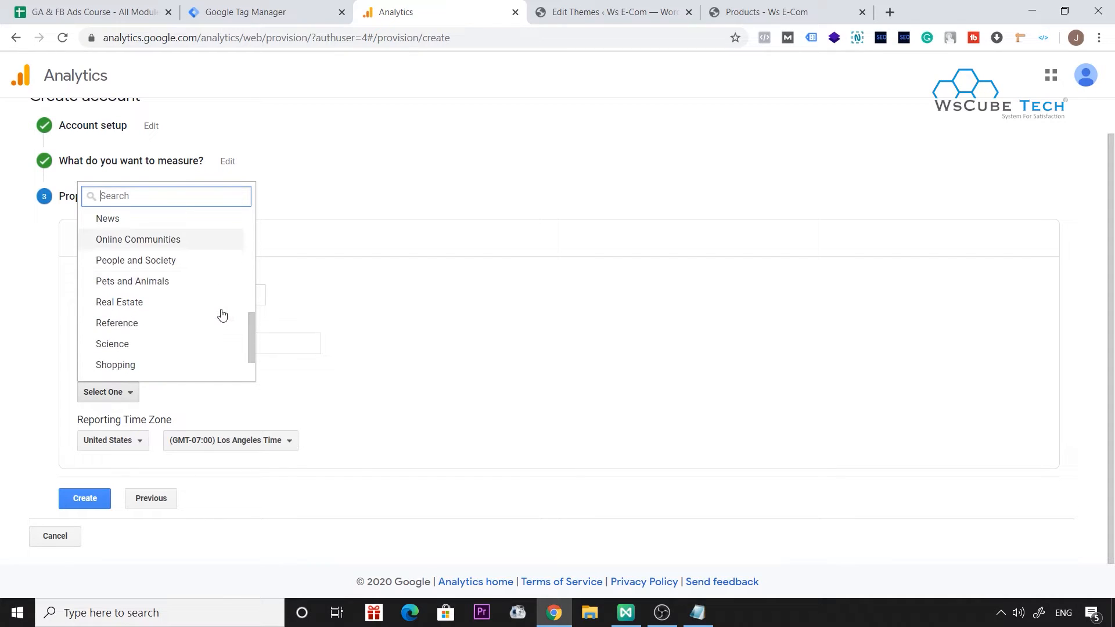
left_click(137, 365)
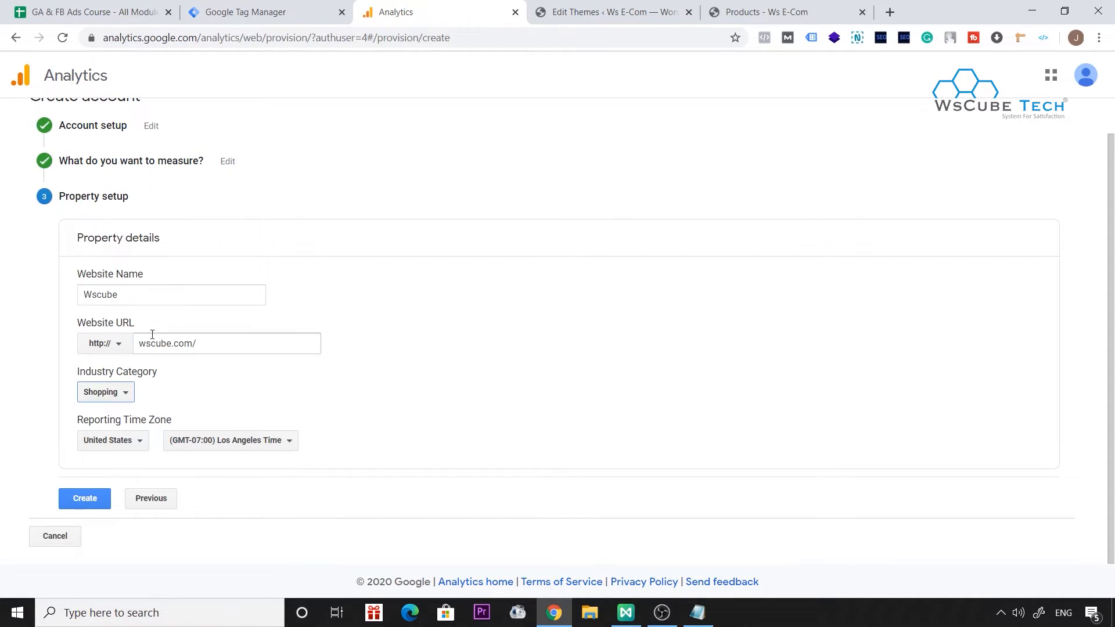
Set the reporting time zone country to India and create the property.
left_click(135, 441)
type("ind")
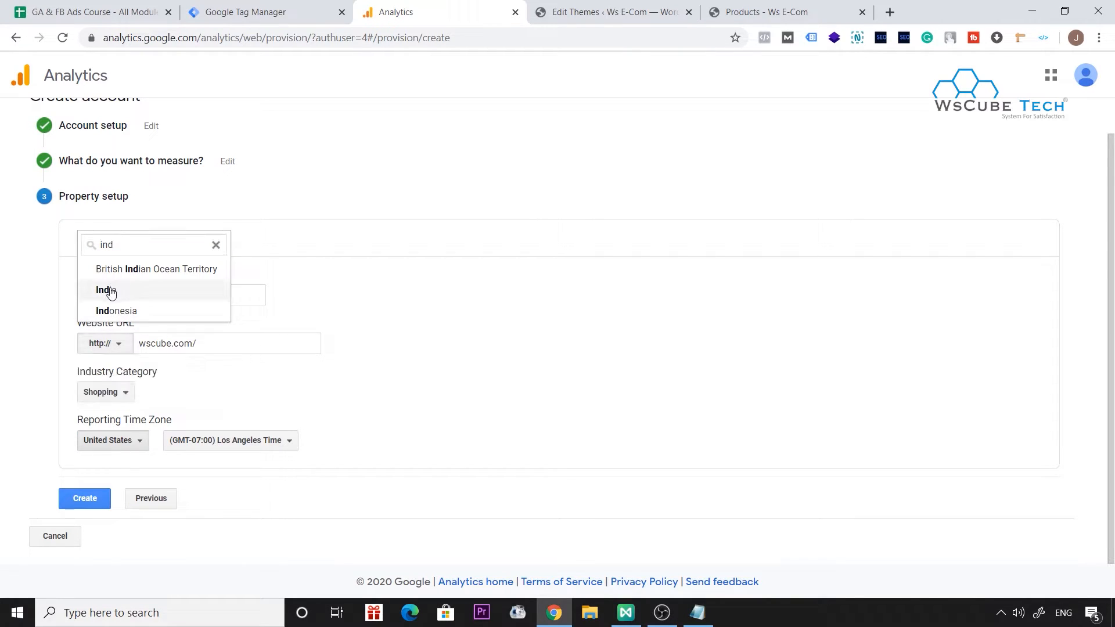
left_click(137, 290)
left_click(110, 499)
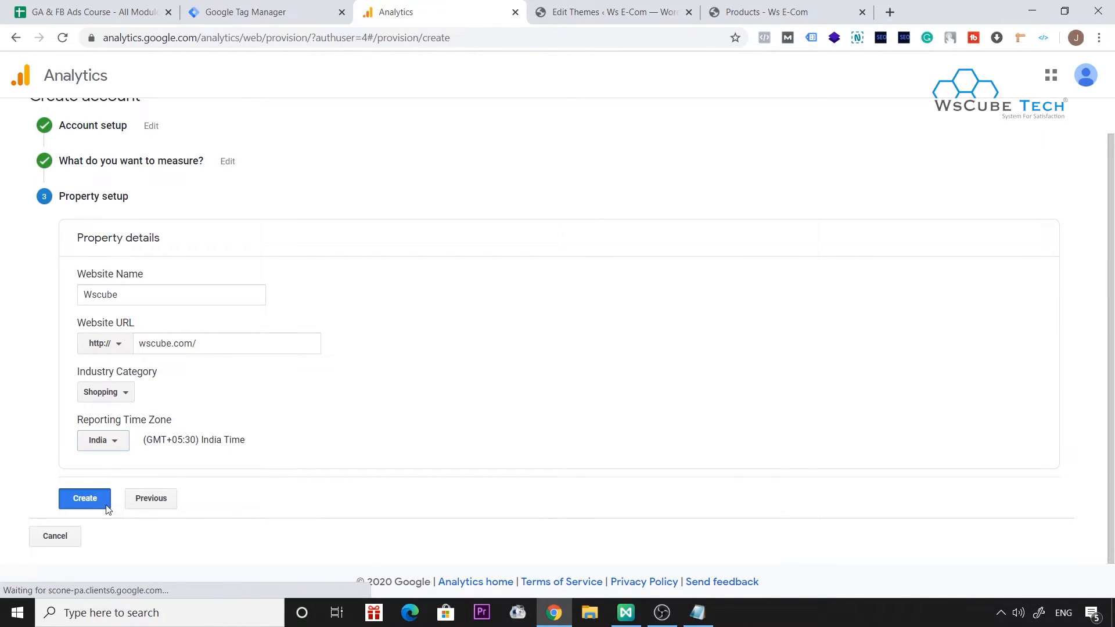
Choose India for the terms of service and accept the agreement, including the Data Processing Terms and the Measurement Controller-Controller Data Protection Terms.
scroll(594, 142, "down", 1)
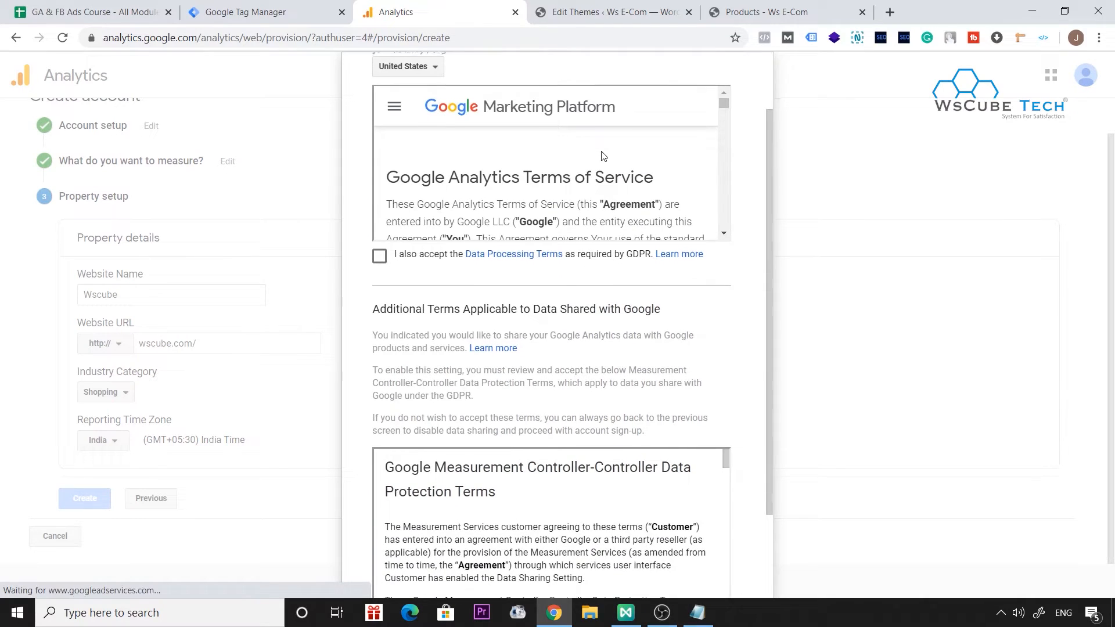
left_click(407, 67)
type("india")
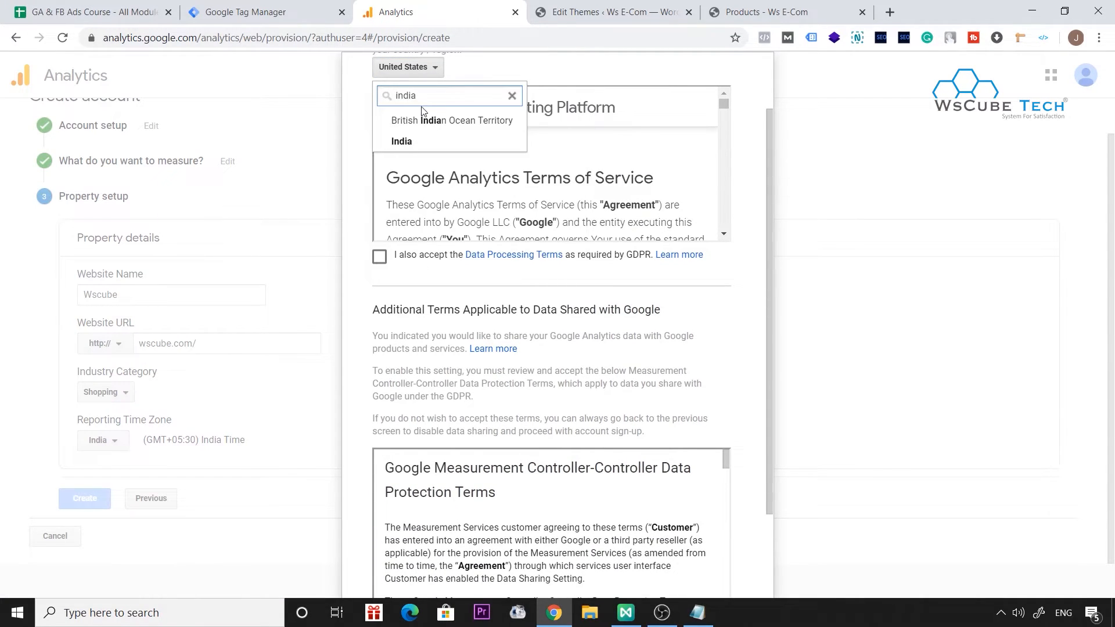
left_click(423, 143)
left_click(380, 256)
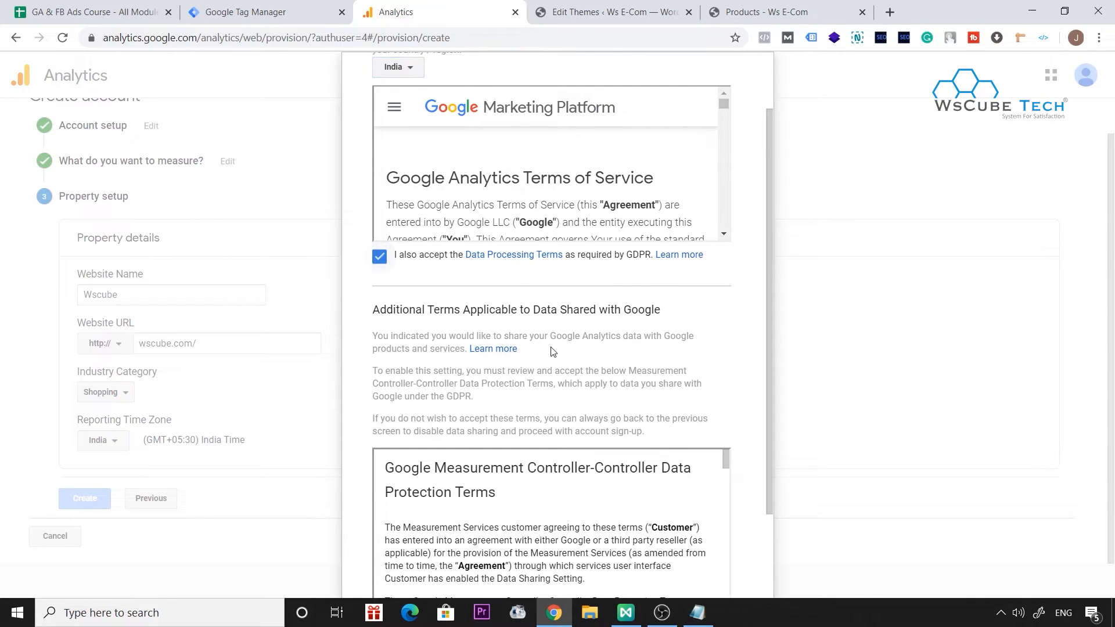
scroll(551, 350, "down", 2)
left_click(386, 513)
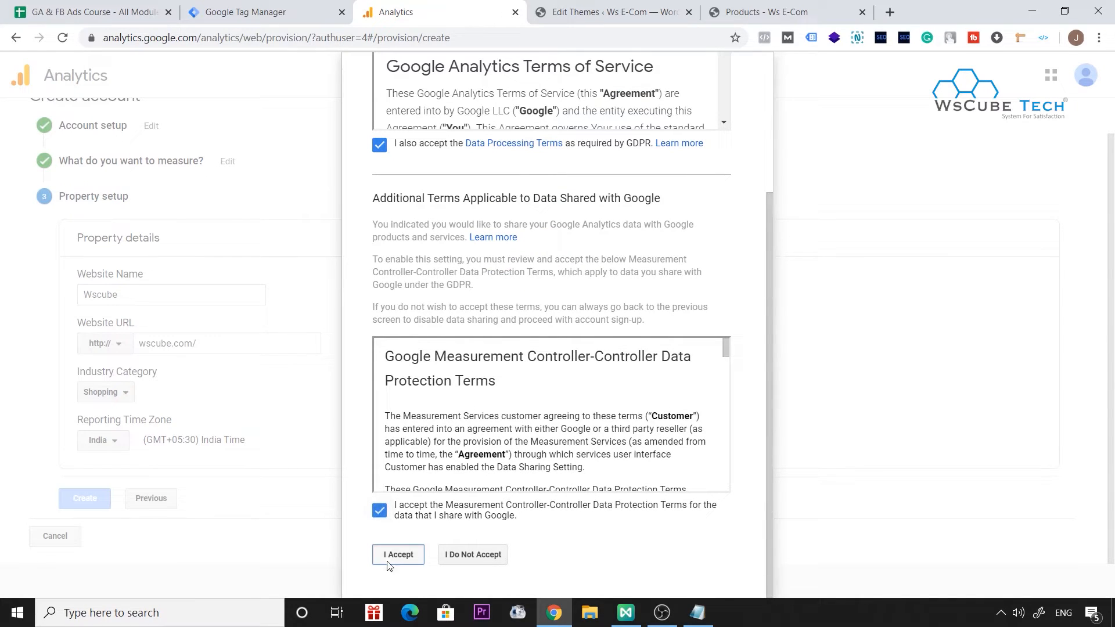
left_click(387, 559)
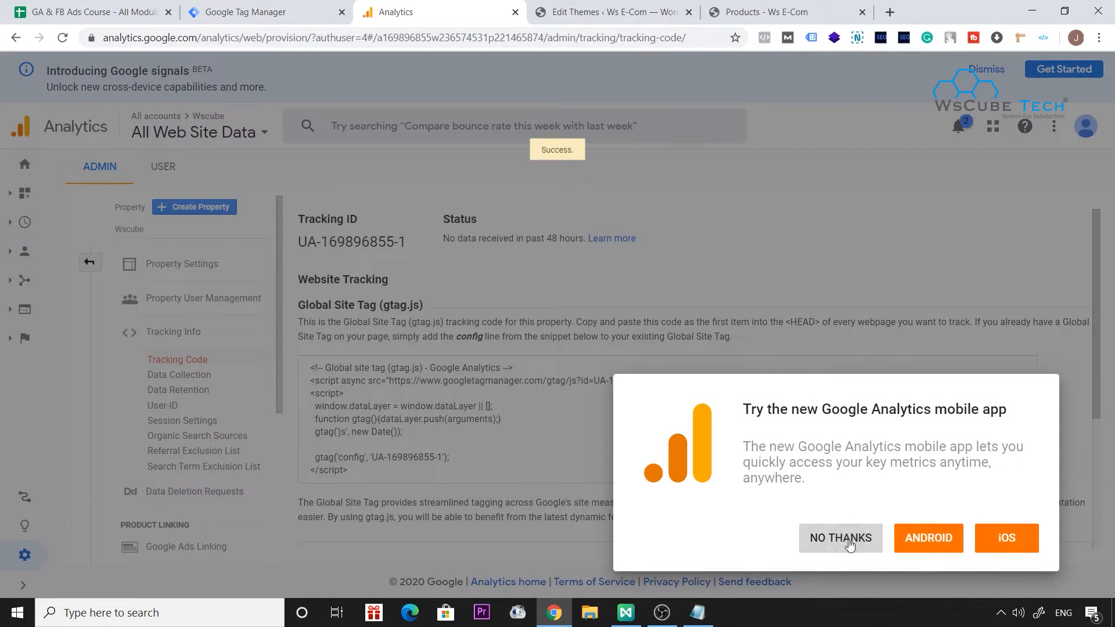
Decline the Analytics mobile app offer, close the search tip and view the property's Global Site Tag code.
left_click(849, 544)
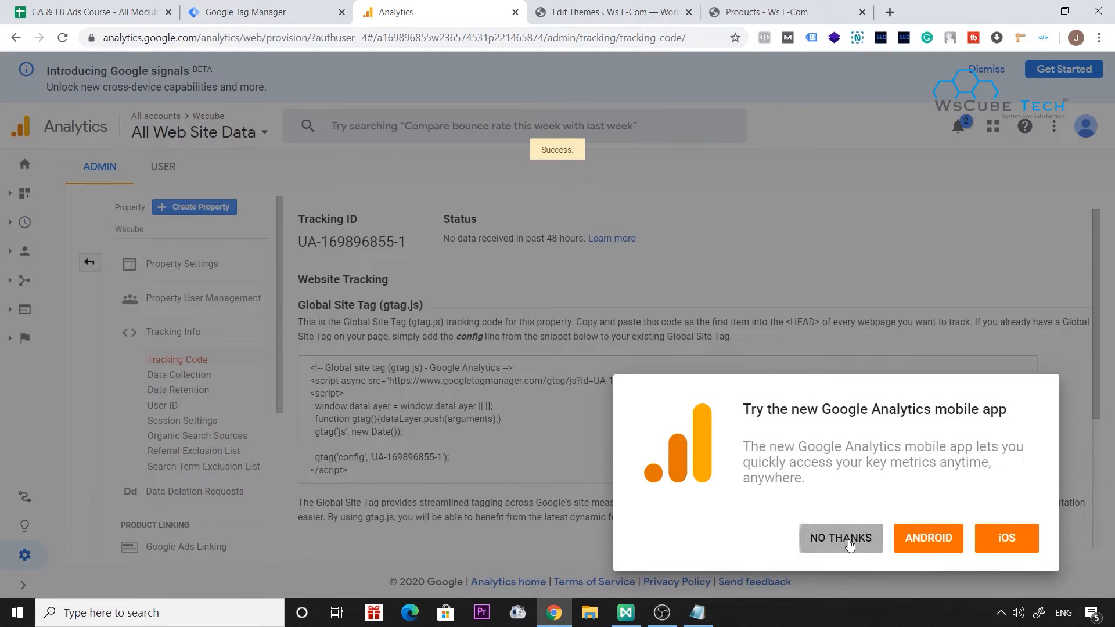
scroll(383, 370, "down", 2)
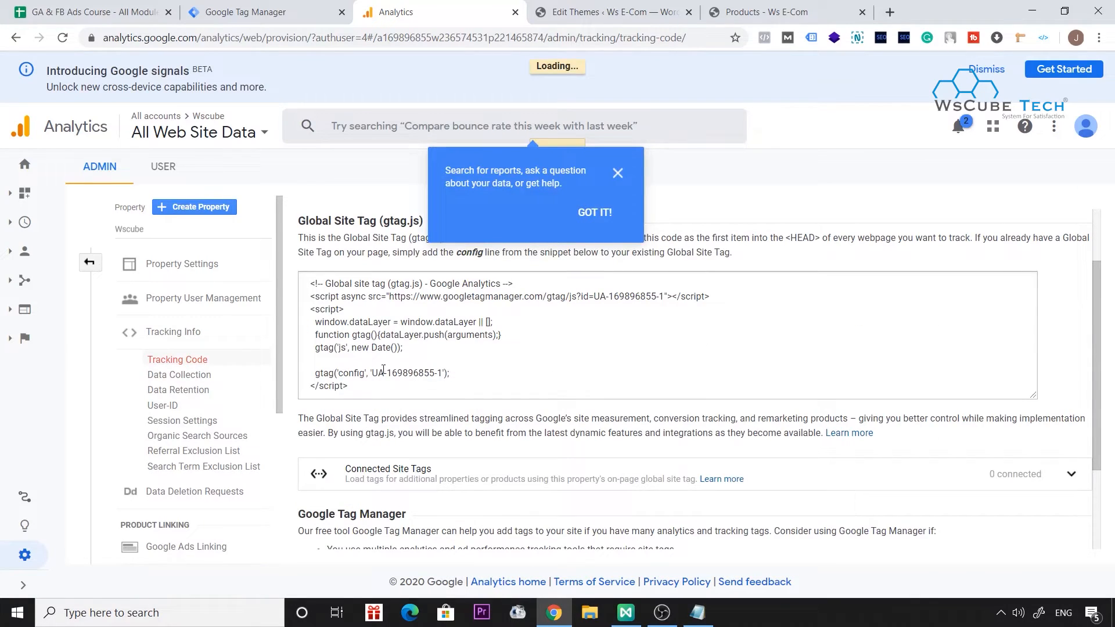
left_click(616, 176)
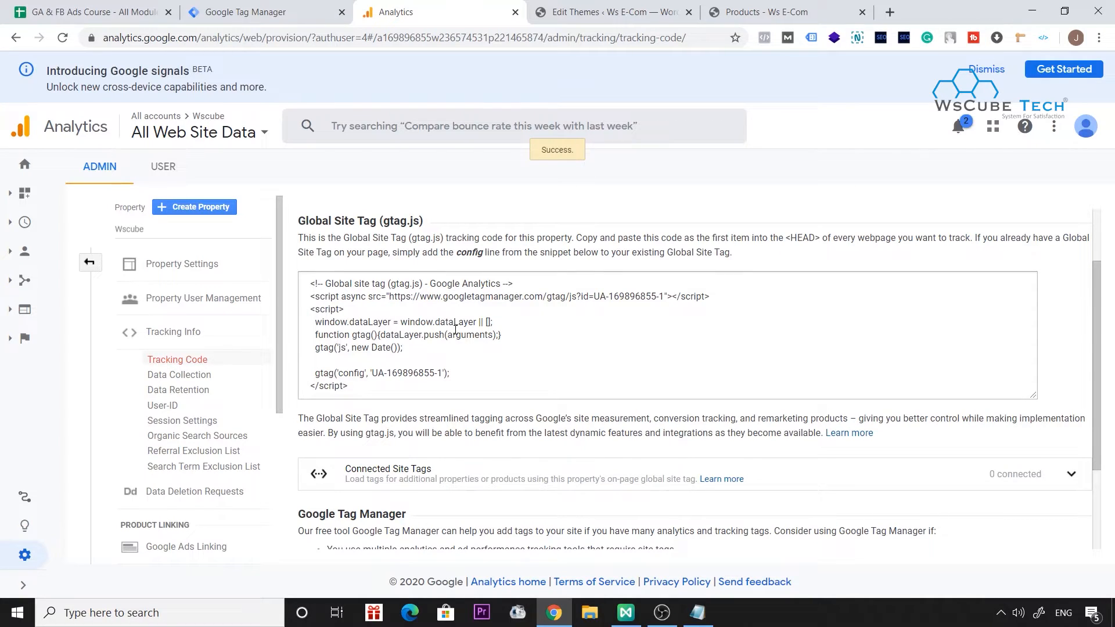
In Google Tag Manager, create a tag named "GA - universal Tag" with the type Google Analytics: Universal Analytics.
left_click(287, 8)
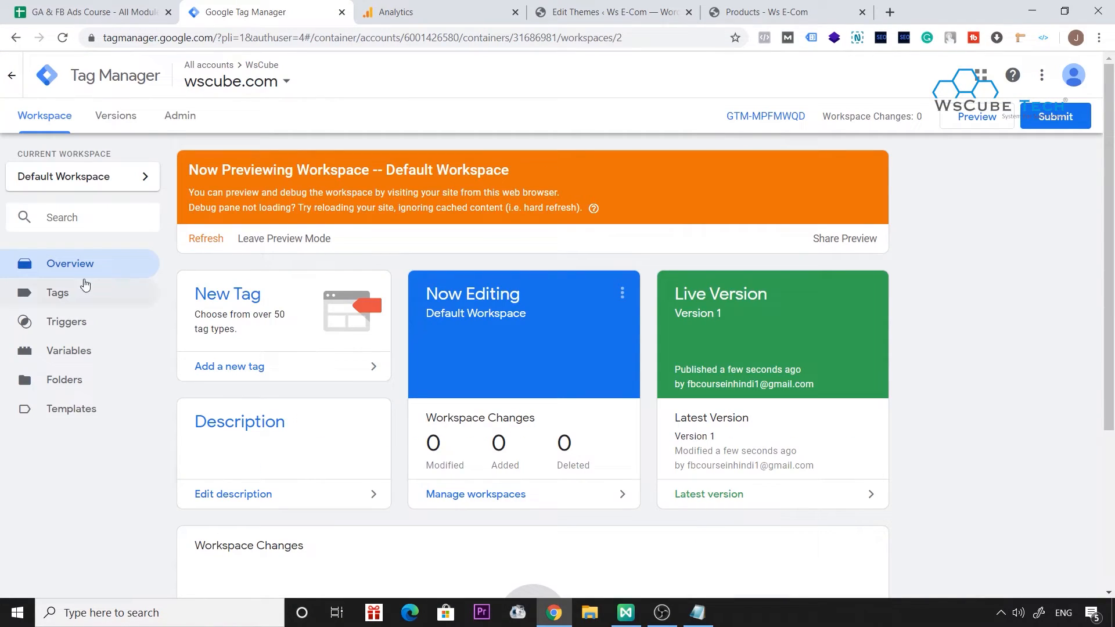
left_click(58, 293)
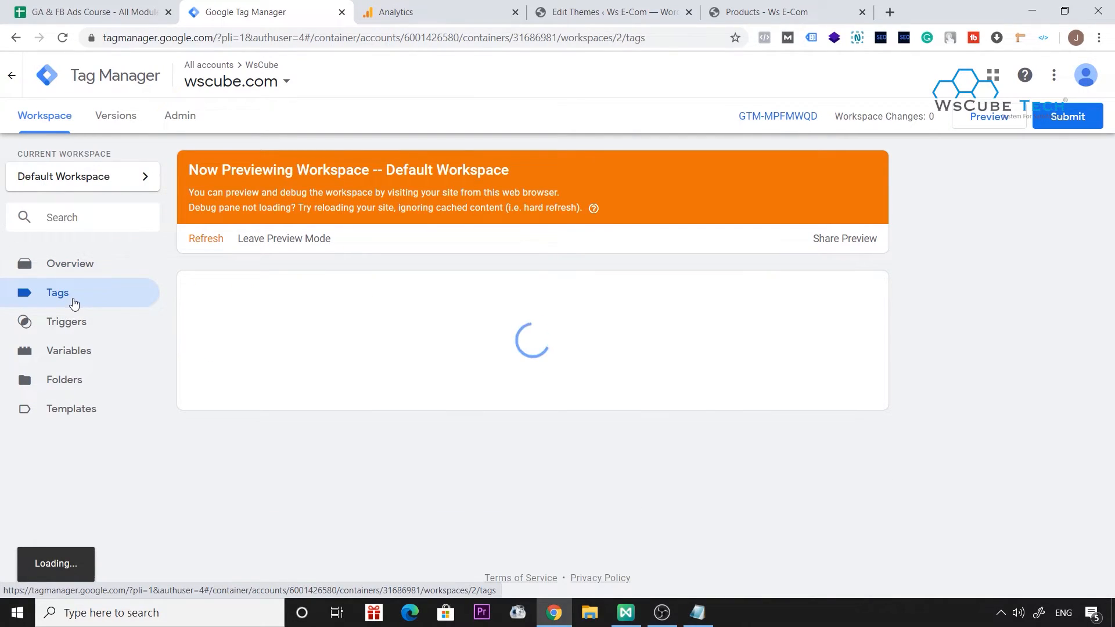
left_click(861, 301)
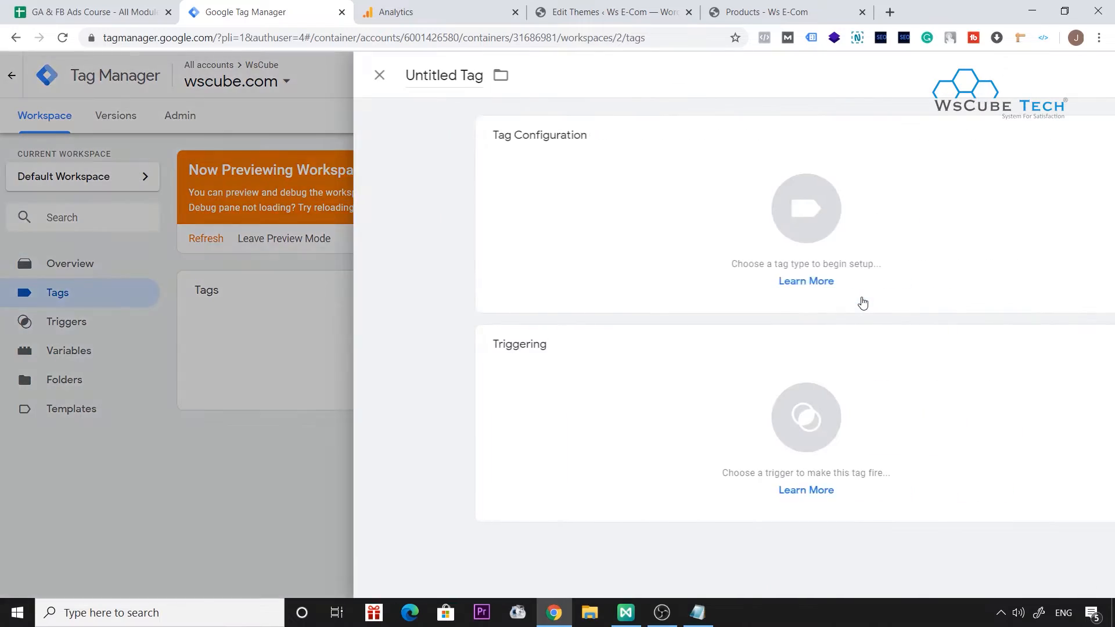
left_click(329, 82)
type("GA - unvers")
key("BackSpace")
key("BackSpace")
key("BackSpace")
type("iversal Tag")
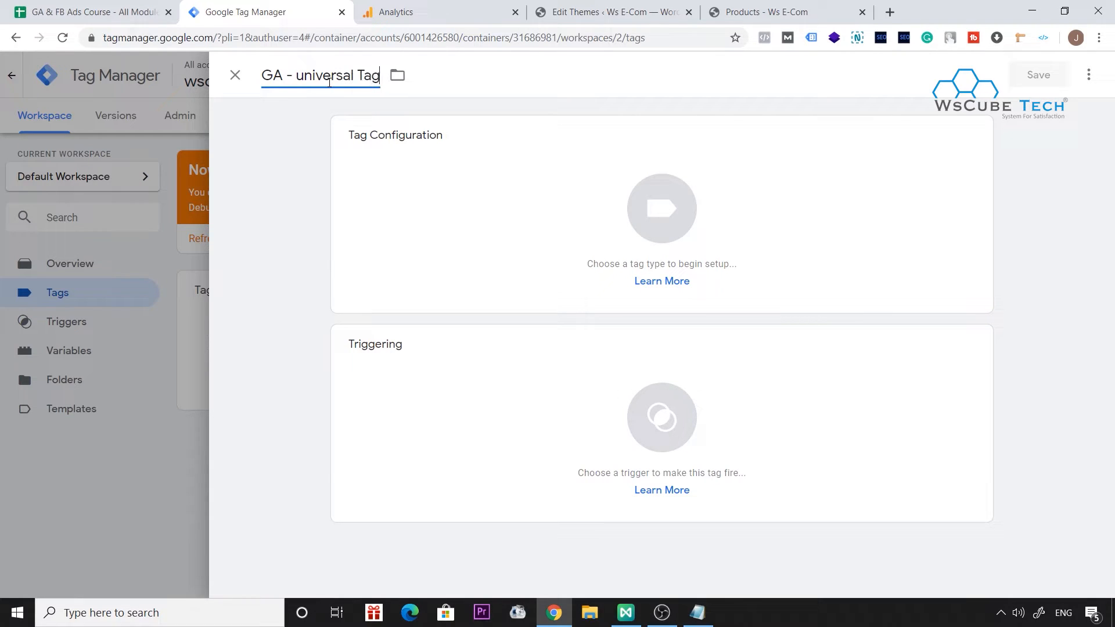
left_click(461, 159)
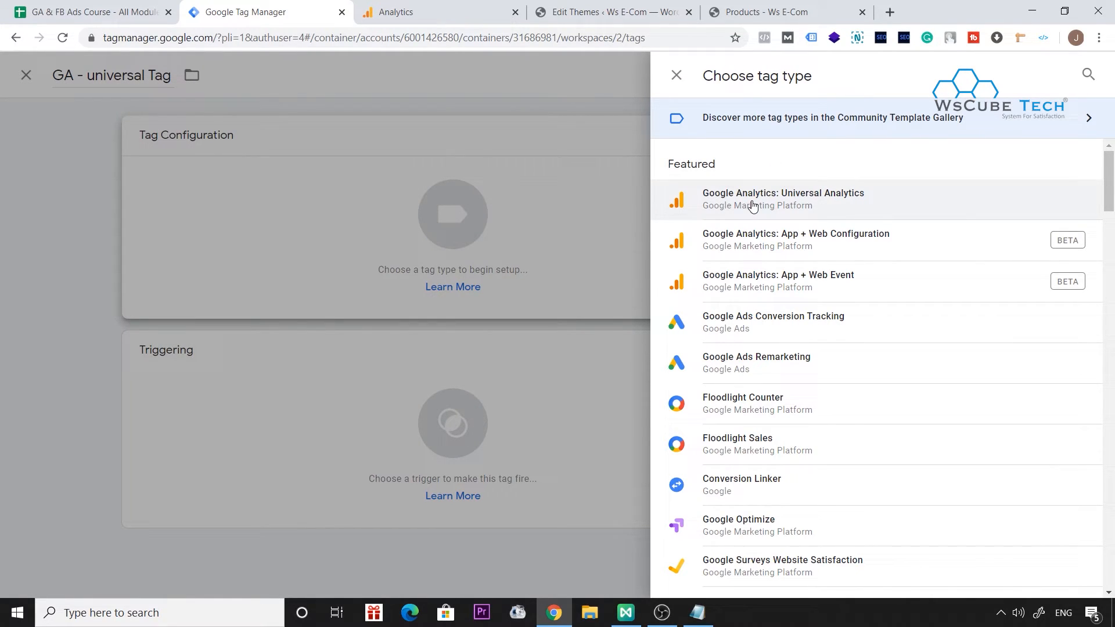
left_click(780, 205)
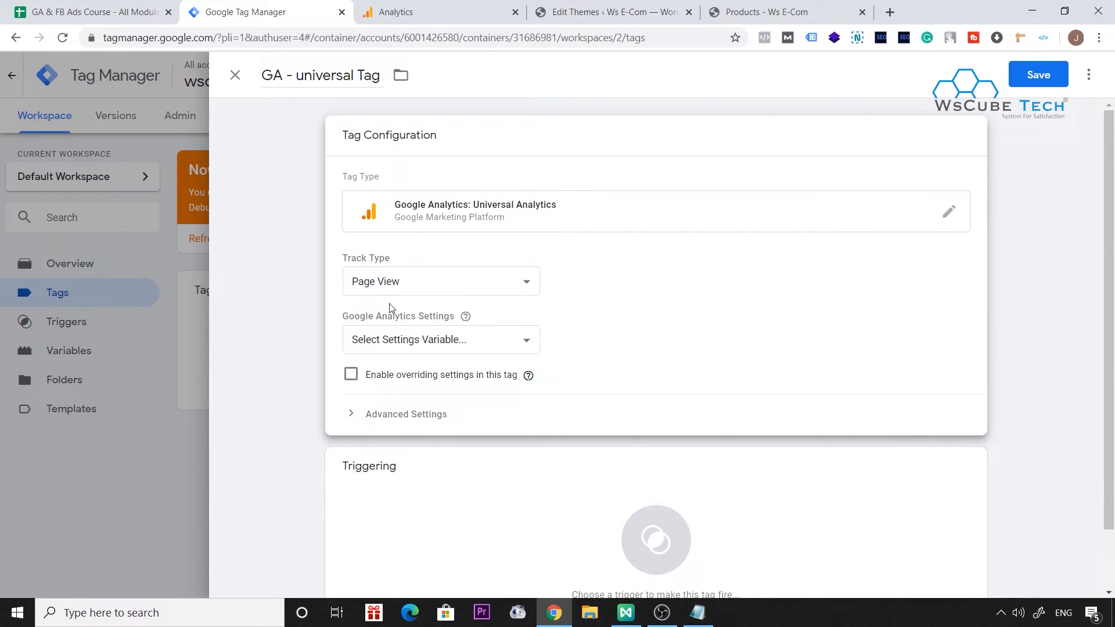
Create a new Google Analytics Settings variable for the tag and name it "GA - Id".
scroll(639, 378, "down", 1)
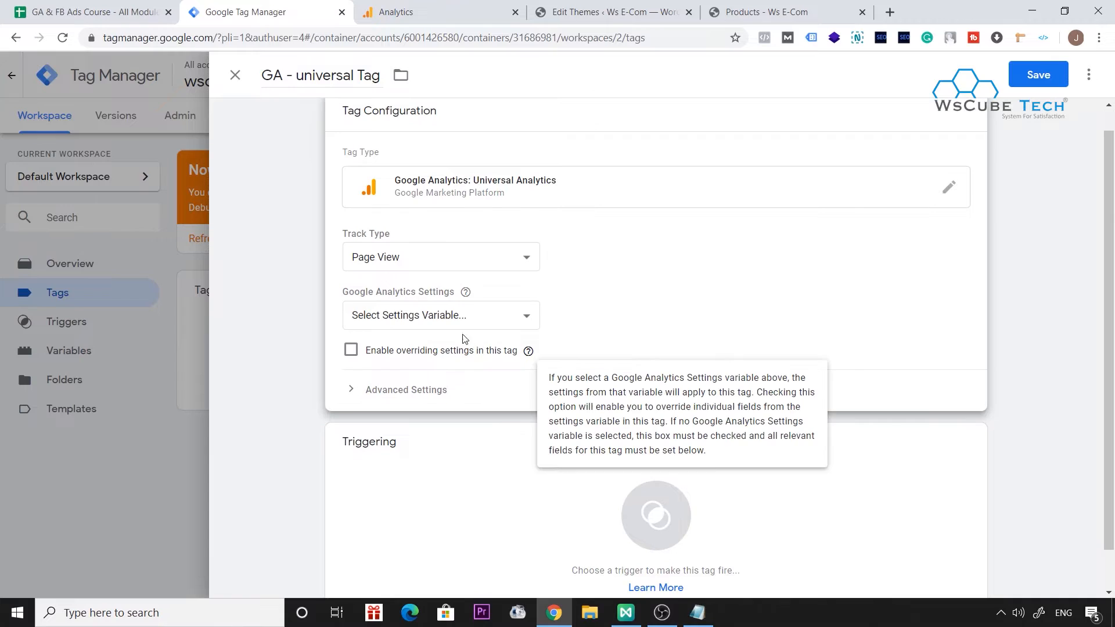
left_click(441, 313)
left_click(404, 364)
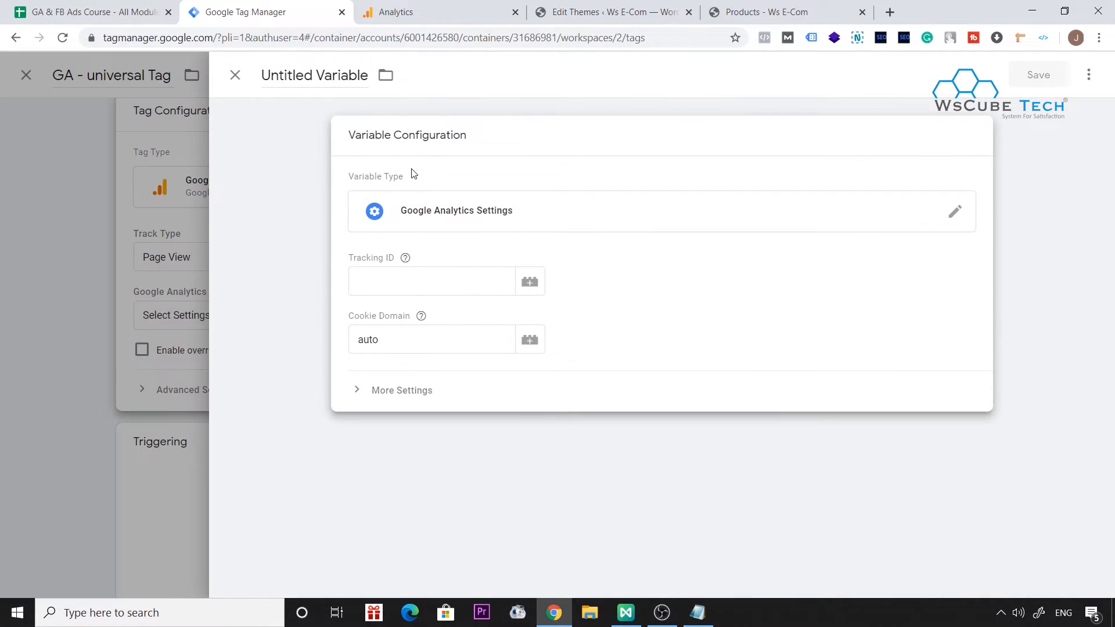
left_click(327, 78)
type("GA")
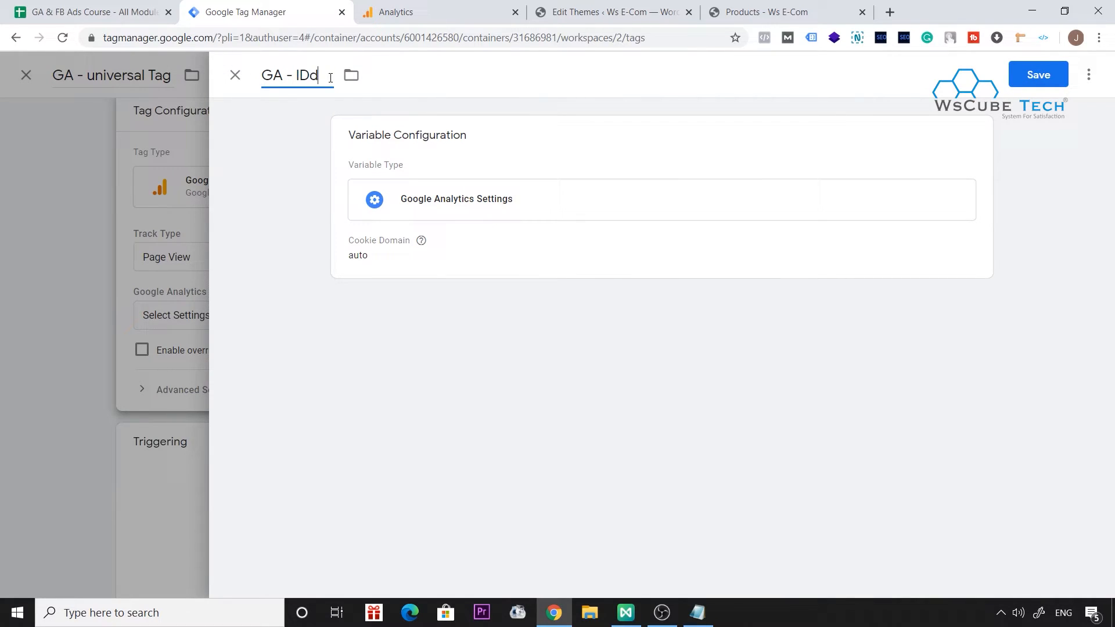
type(" - Id")
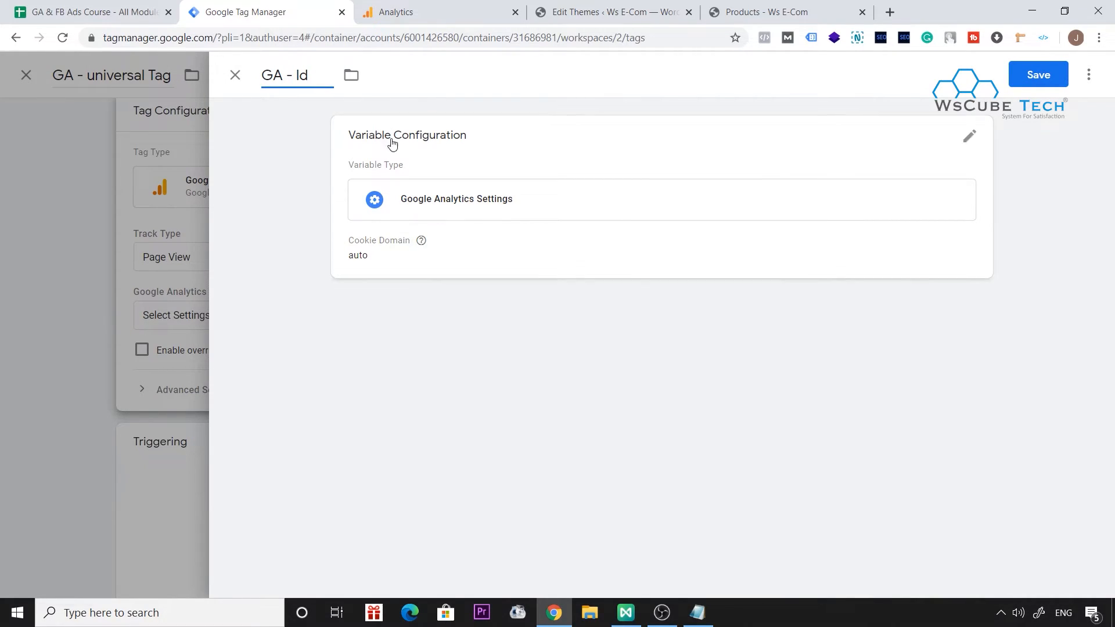
Copy the property's tracking ID from Google Analytics into the variable's Tracking ID and save the variable.
left_click(463, 199)
left_click(408, 294)
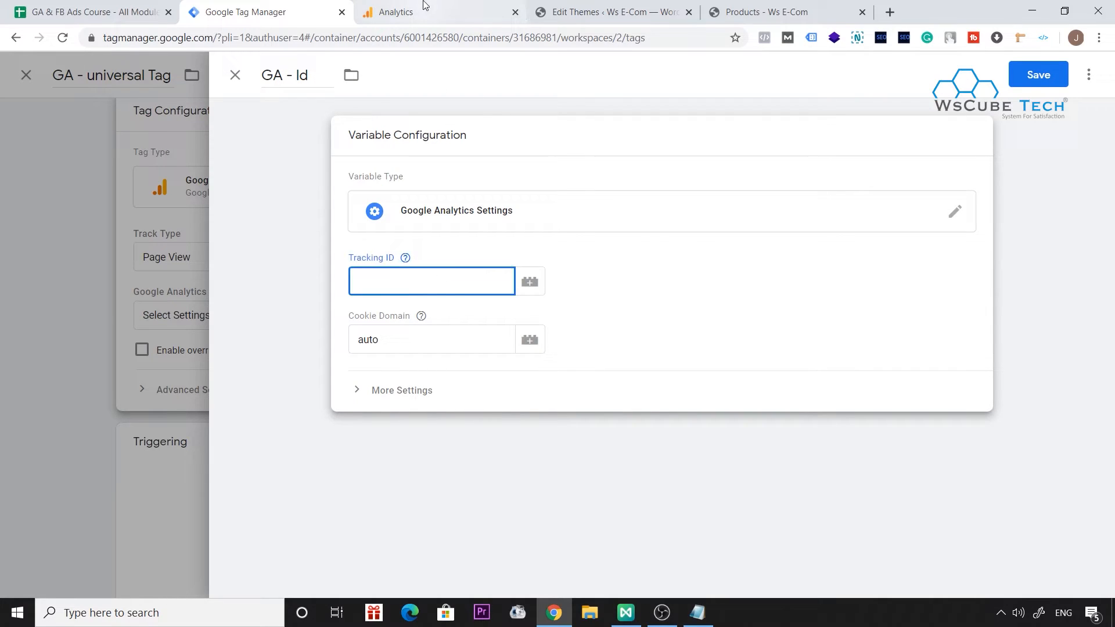
left_click(407, 12)
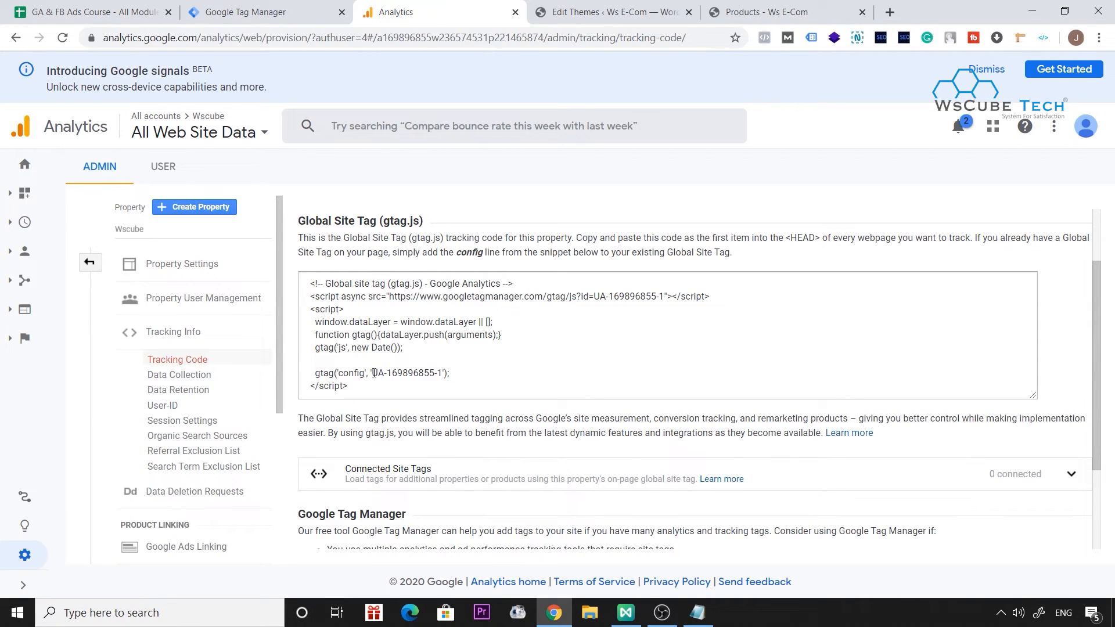
scroll(354, 273, "up", 2)
double_click(338, 241)
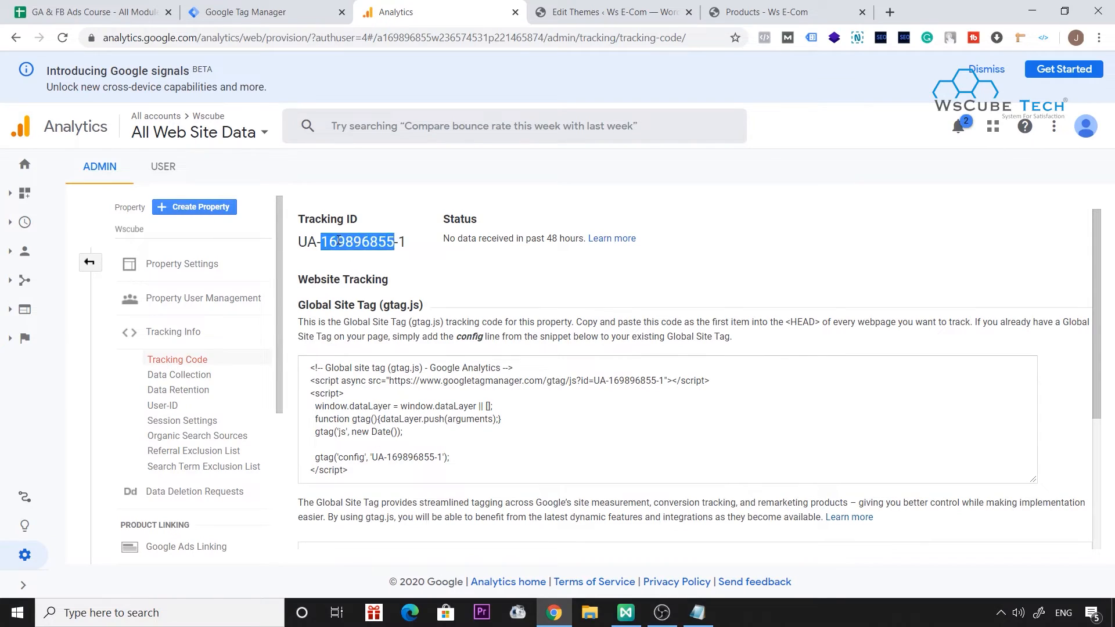
triple_click(337, 240)
key("ctrl+c")
left_click(590, 16)
left_click(323, 6)
left_click(459, 280)
key("ctrl+v")
left_click(1023, 85)
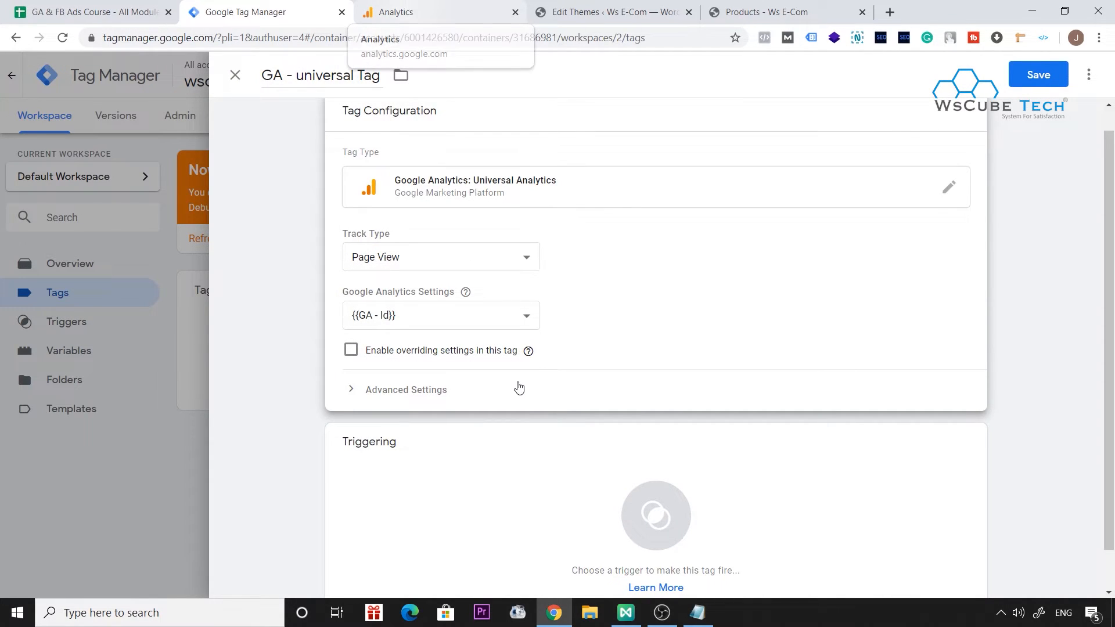
Set All Pages as the tag's firing trigger and save the tag.
scroll(517, 380, "down", 1)
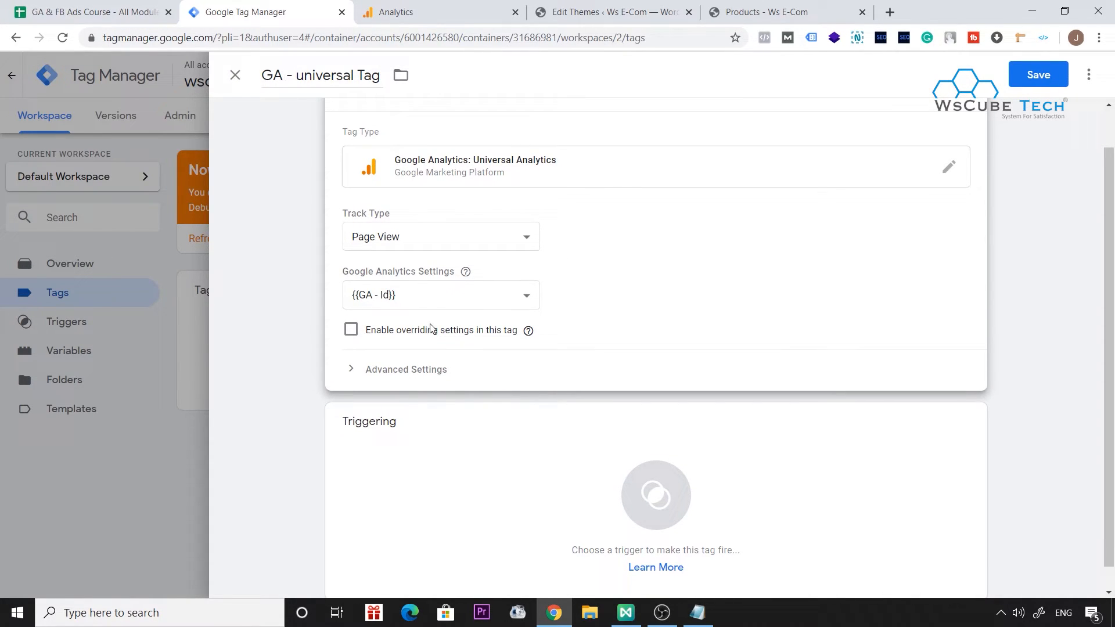
scroll(480, 394, "down", 1)
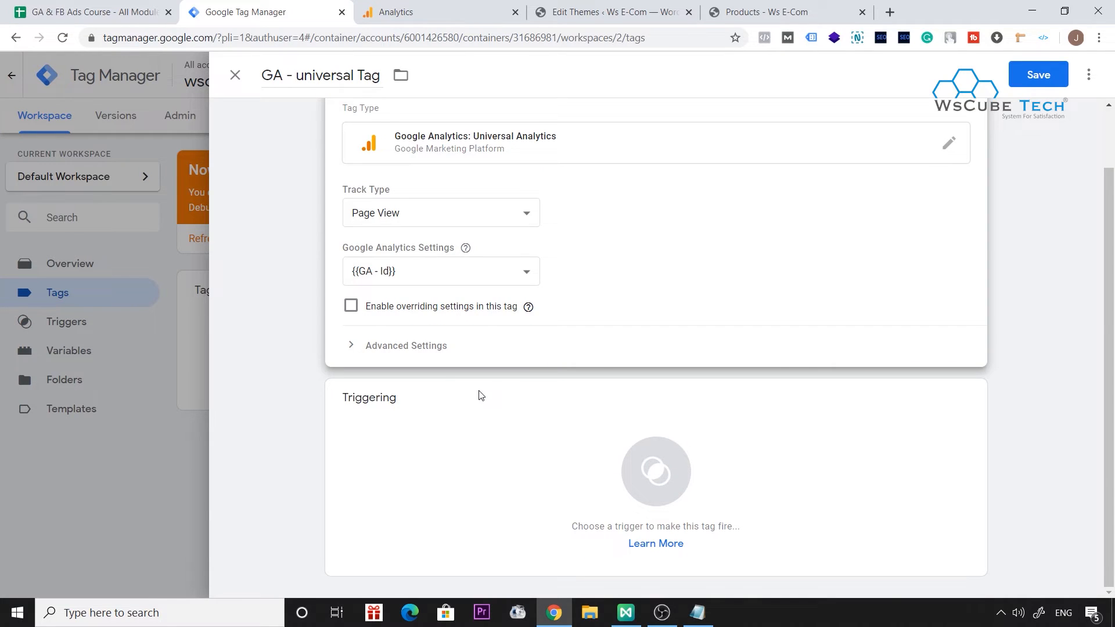
left_click(446, 453)
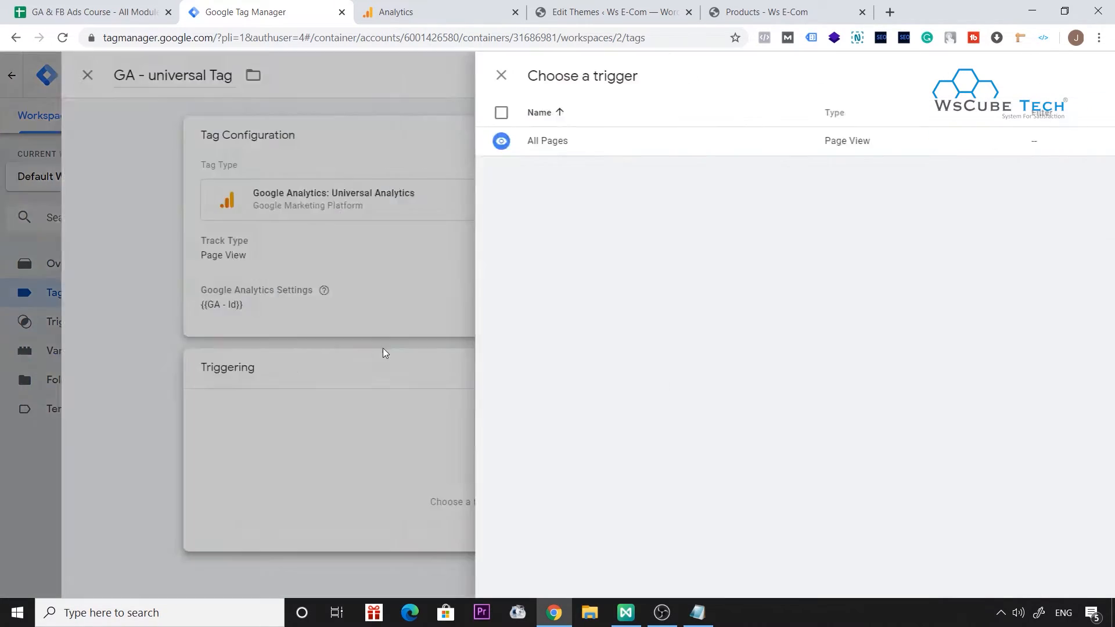
left_click(318, 141)
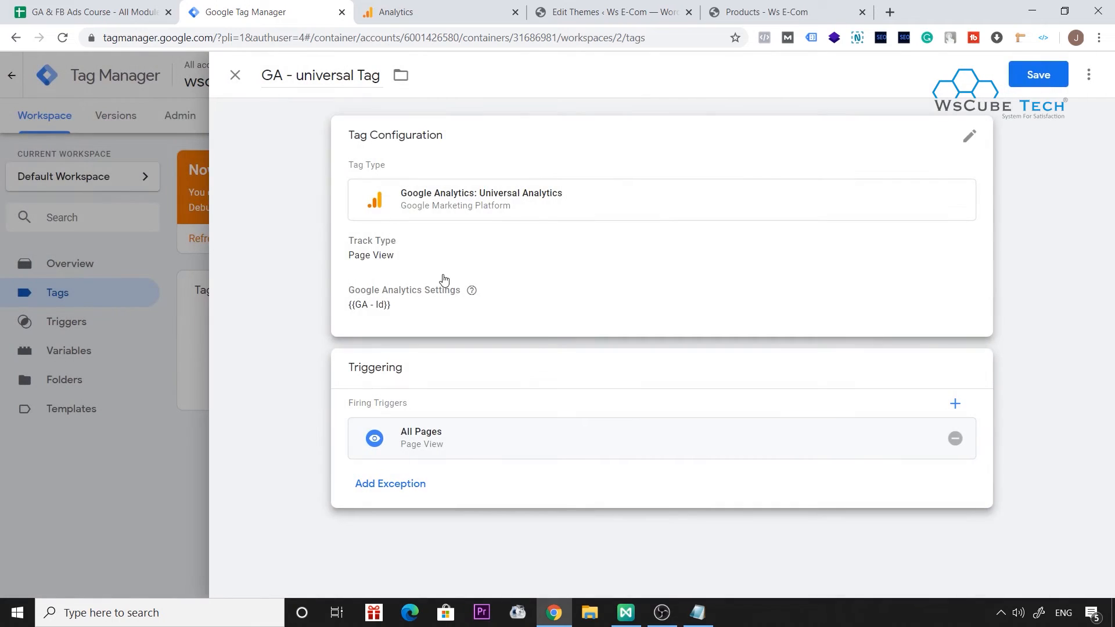
left_click(1038, 85)
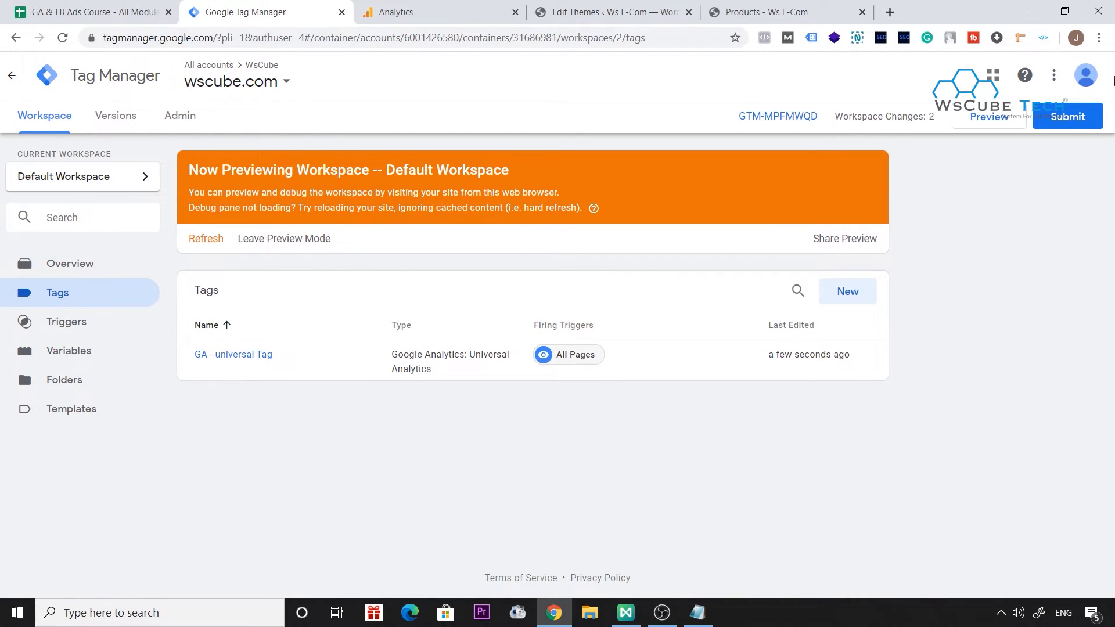
Submit and publish the workspace changes without a version name or description.
left_click(1066, 117)
left_click(1057, 76)
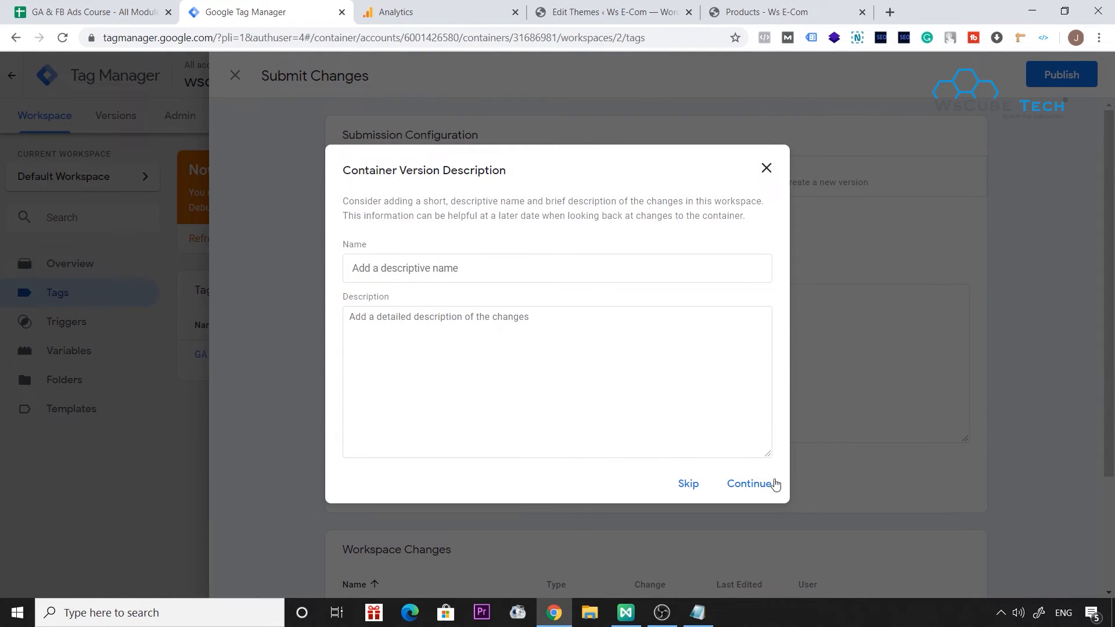
left_click(777, 484)
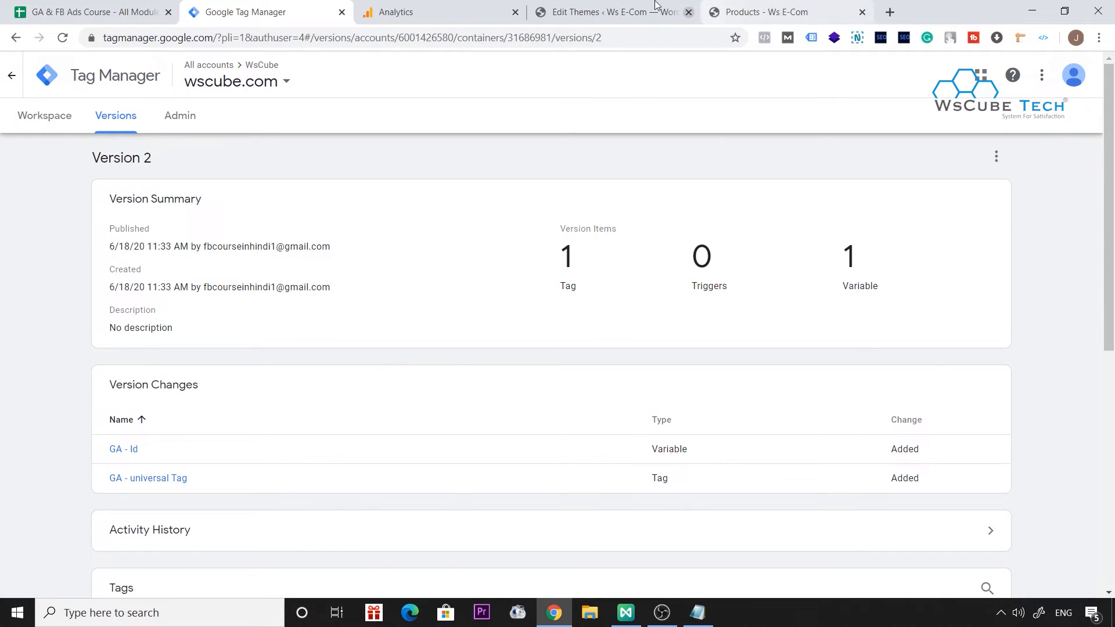
Switch to the wscube.com Products page, reload it and examine the detected tags in Google Tag Assistant.
left_click(614, 7)
left_click(787, 7)
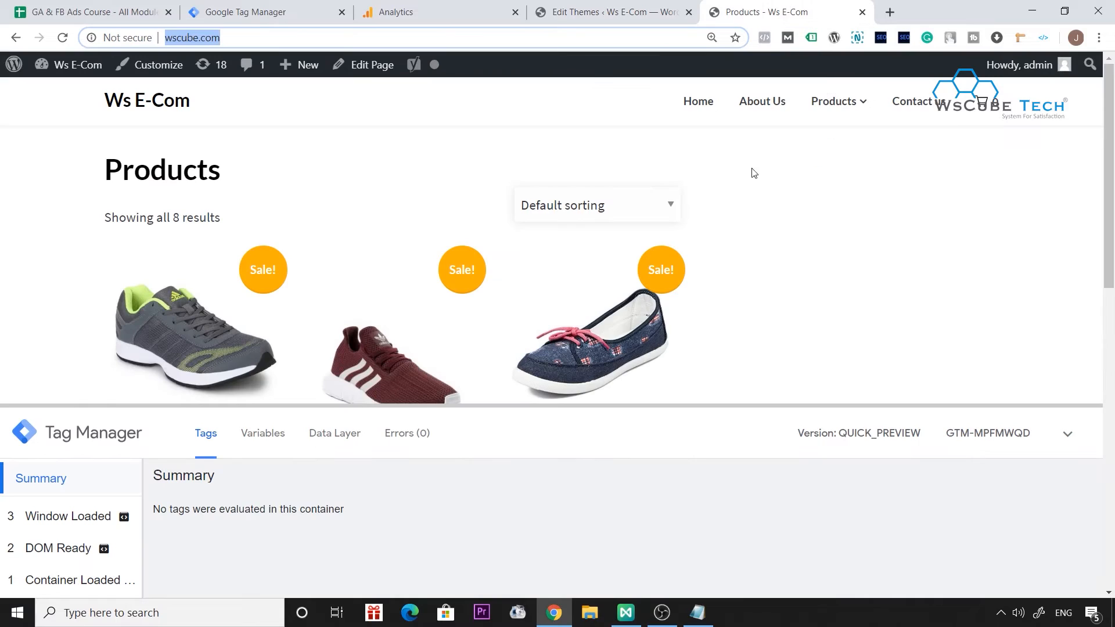
key("F5")
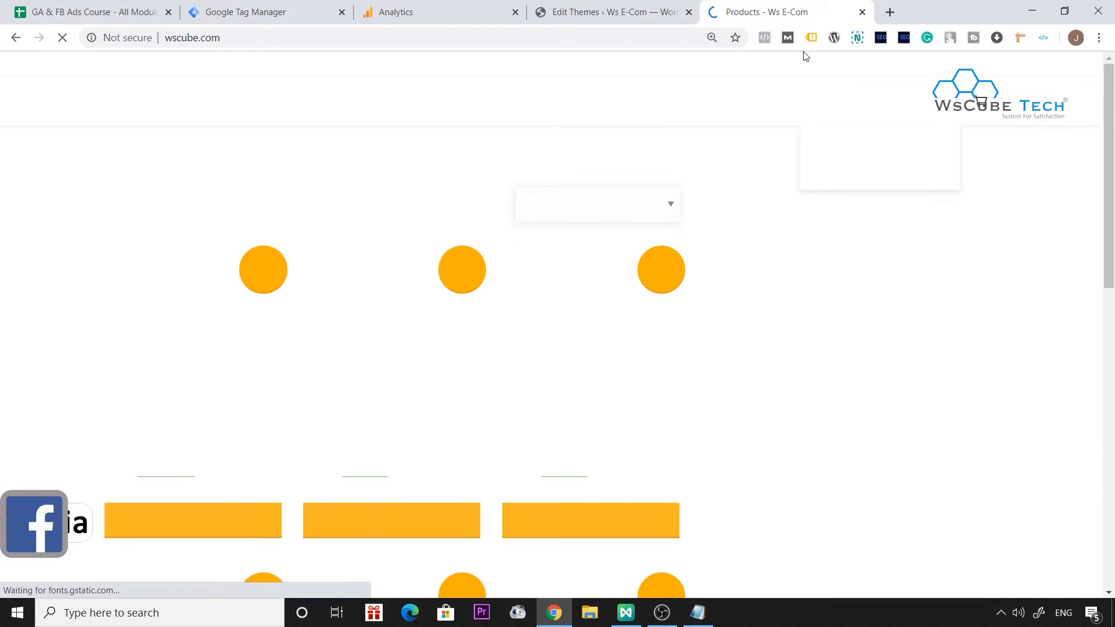
left_click(811, 38)
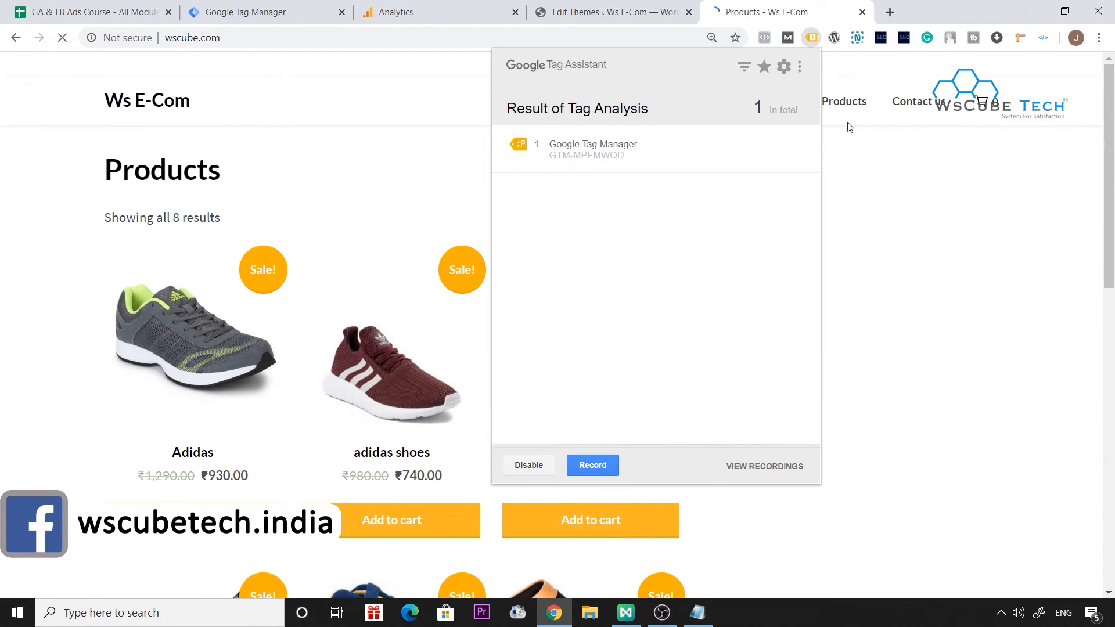
left_click(943, 255)
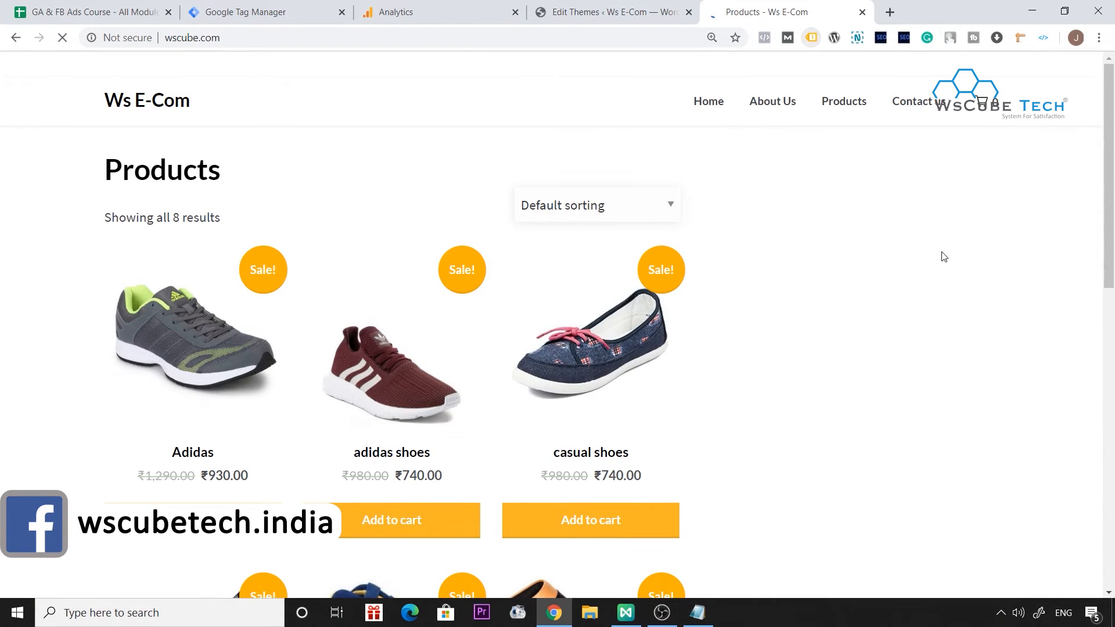
left_click(811, 38)
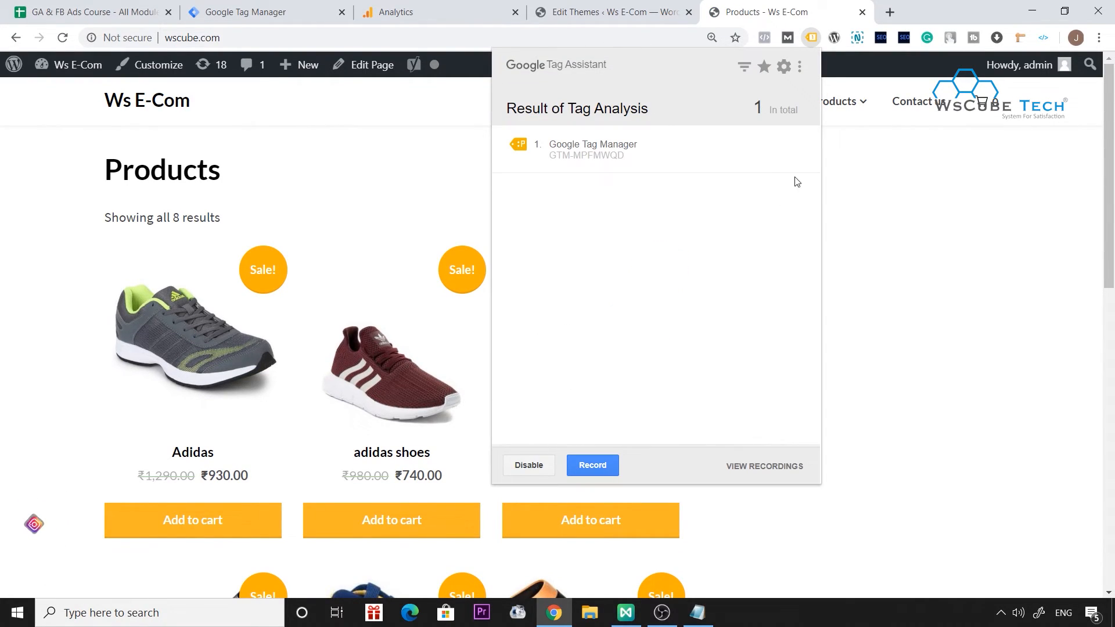
left_click(834, 273)
left_click(812, 37)
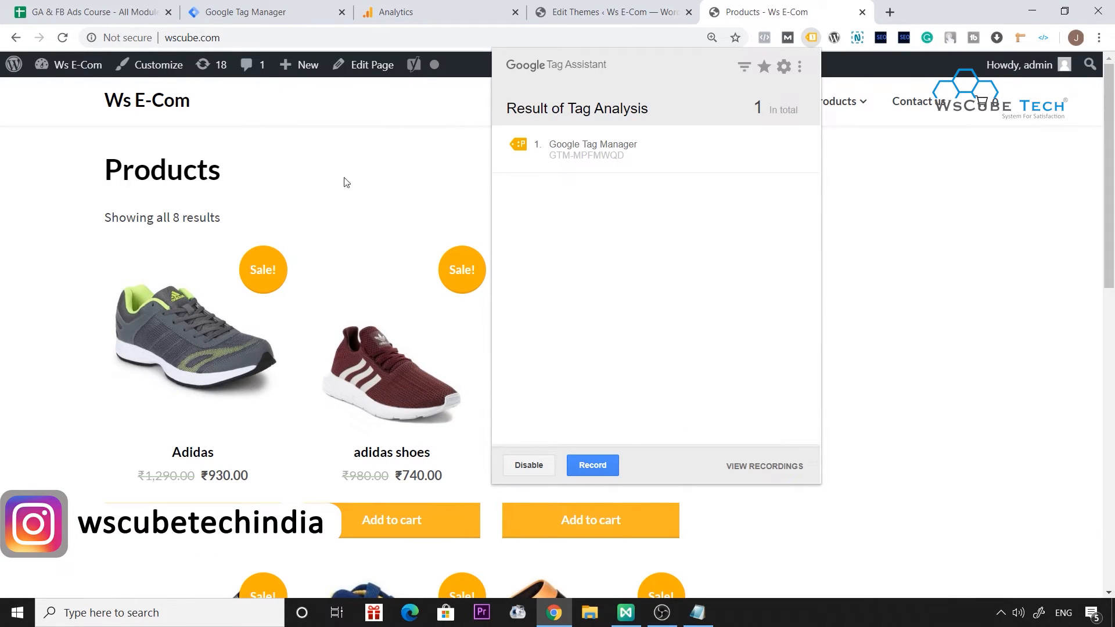
Reload the Products page, recheck Tag Assistant and enlarge the Tag Manager preview pane to examine which tags fired.
left_click(63, 38)
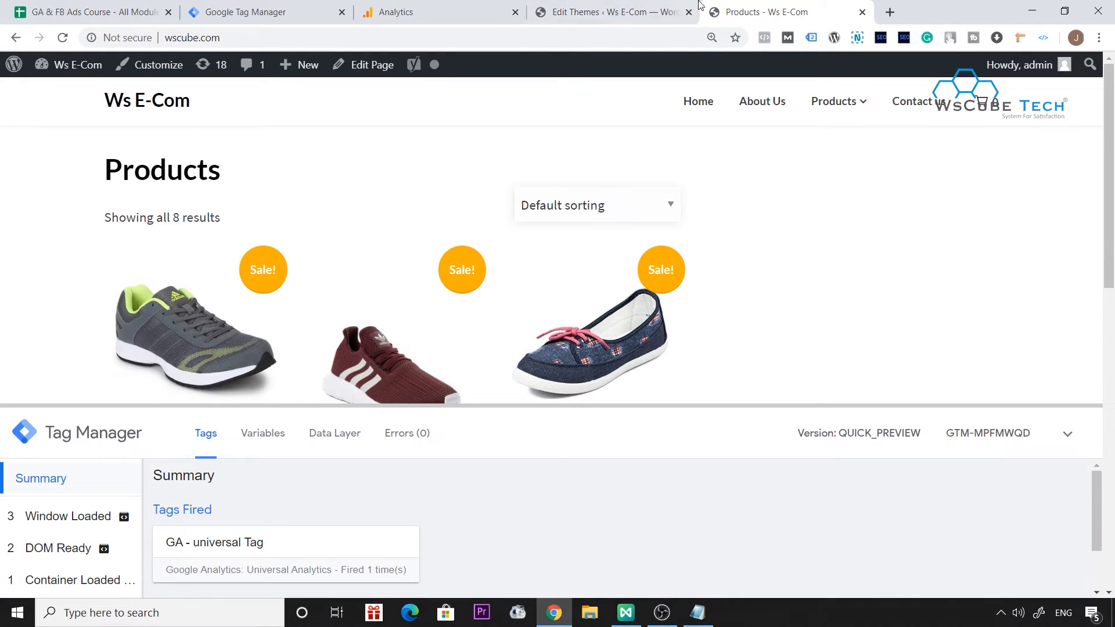
left_click(811, 38)
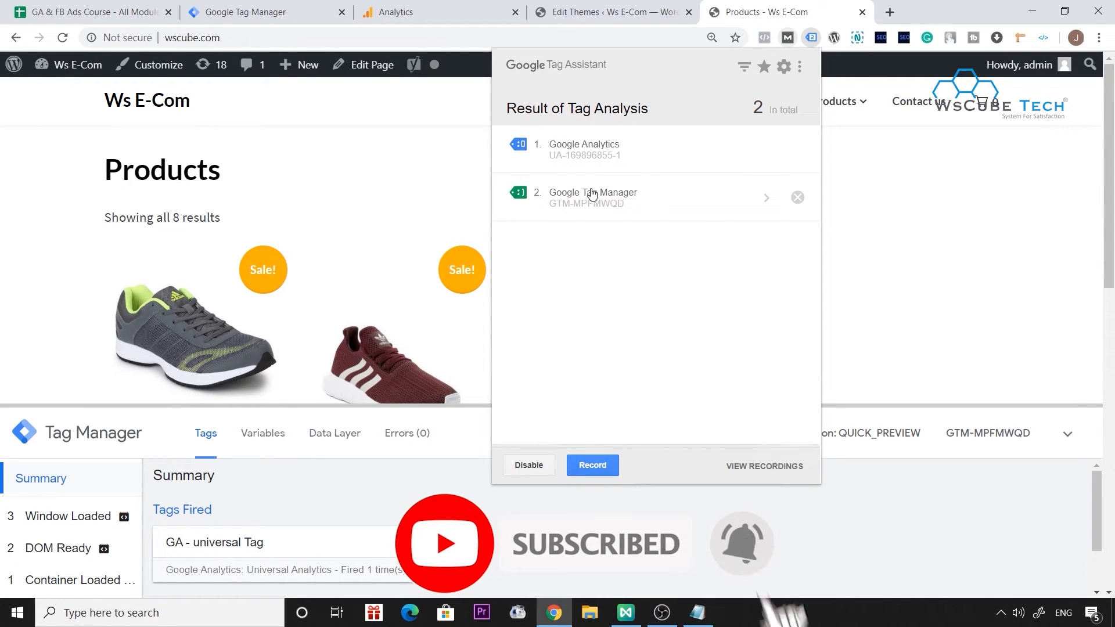
left_click(899, 272)
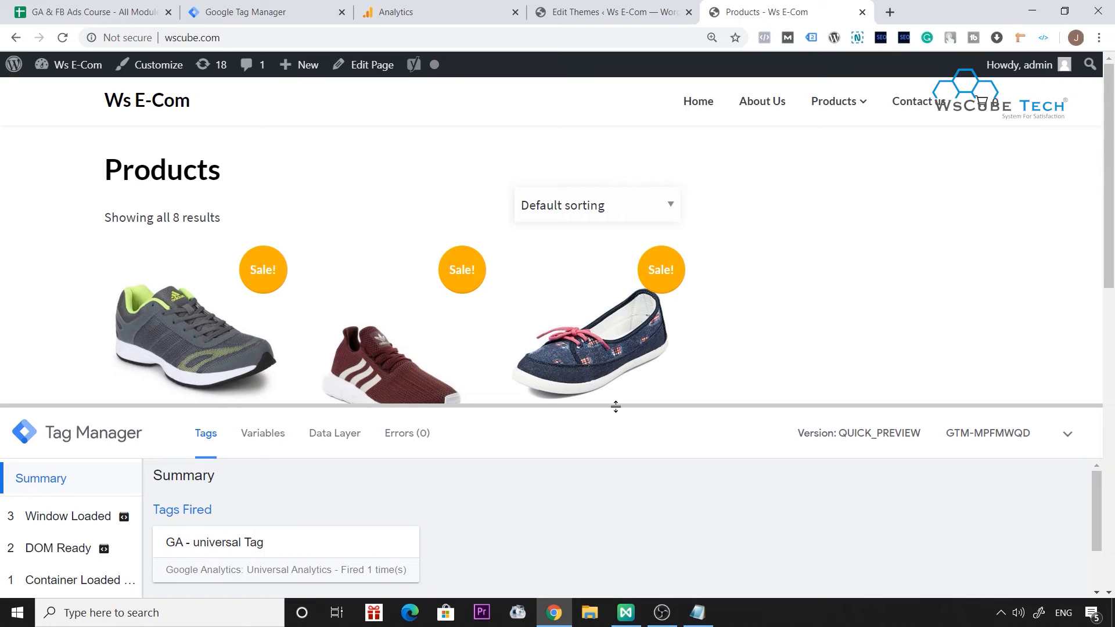
left_click_drag(618, 379, 622, 303)
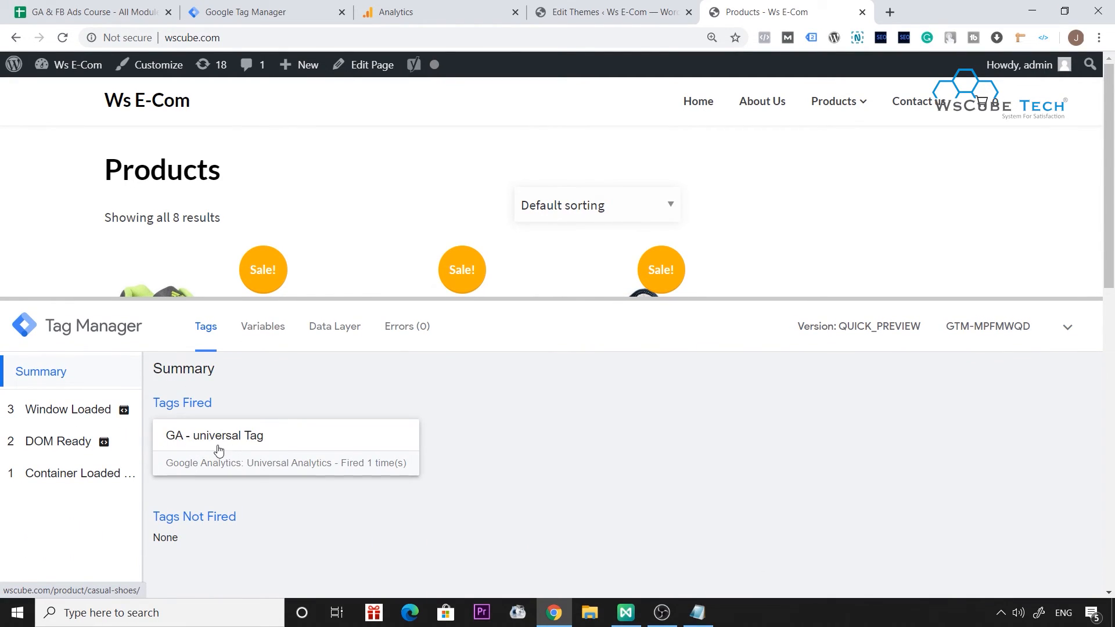
Go to the site's About Us page, check Tag Assistant and enlarge the preview pane to examine which tags fired there.
left_click(755, 108)
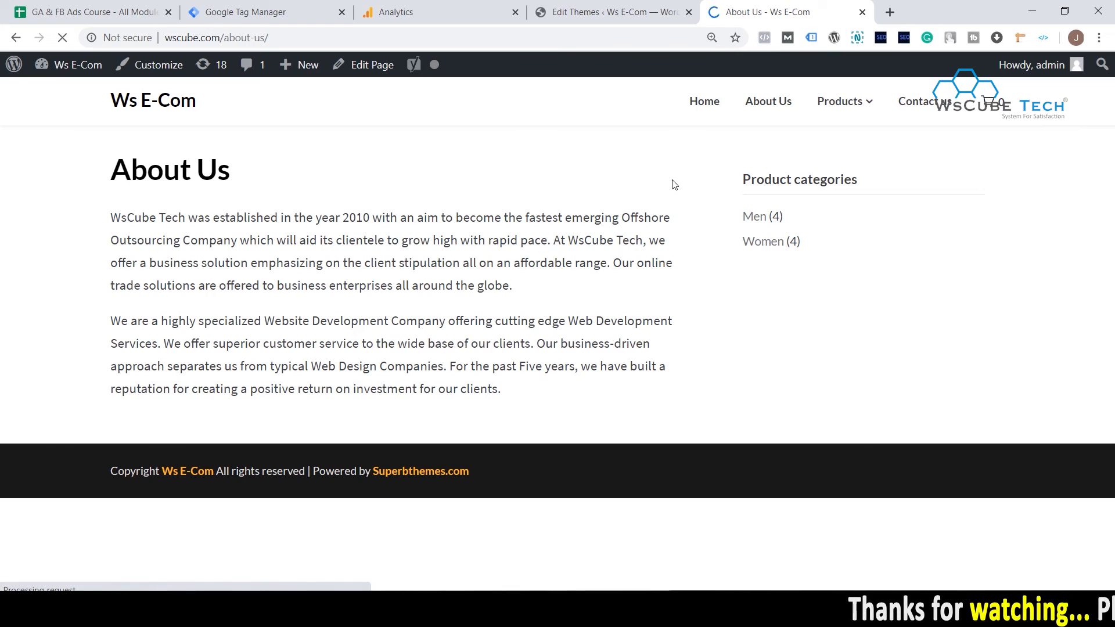
mouse_move(862, 86)
left_click(811, 37)
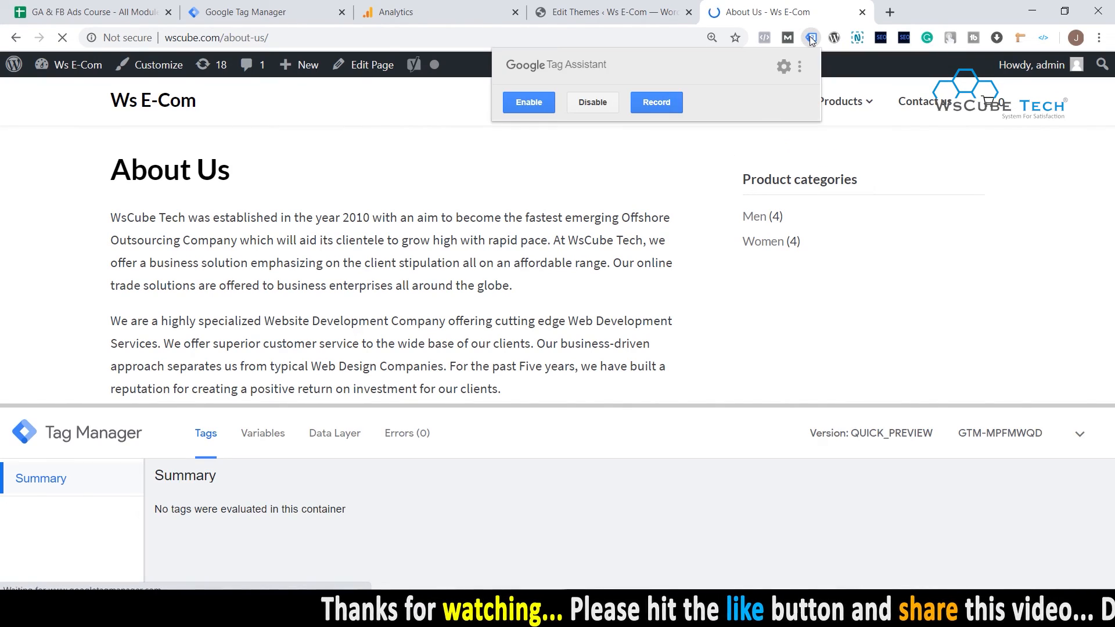
left_click(450, 383)
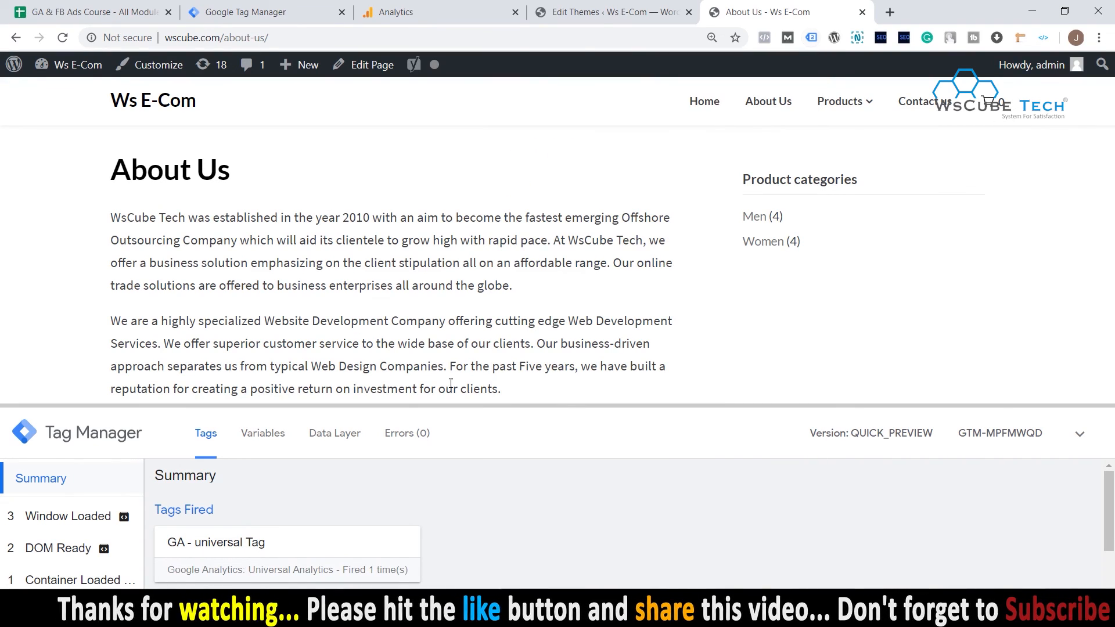
left_click_drag(447, 406, 325, 310)
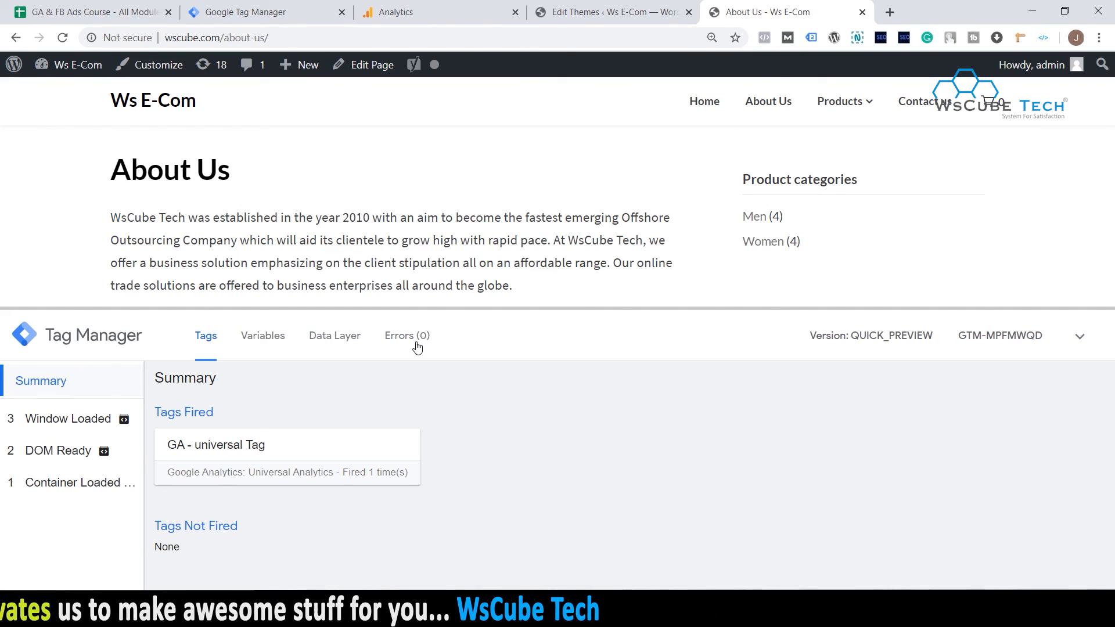
left_click(603, 12)
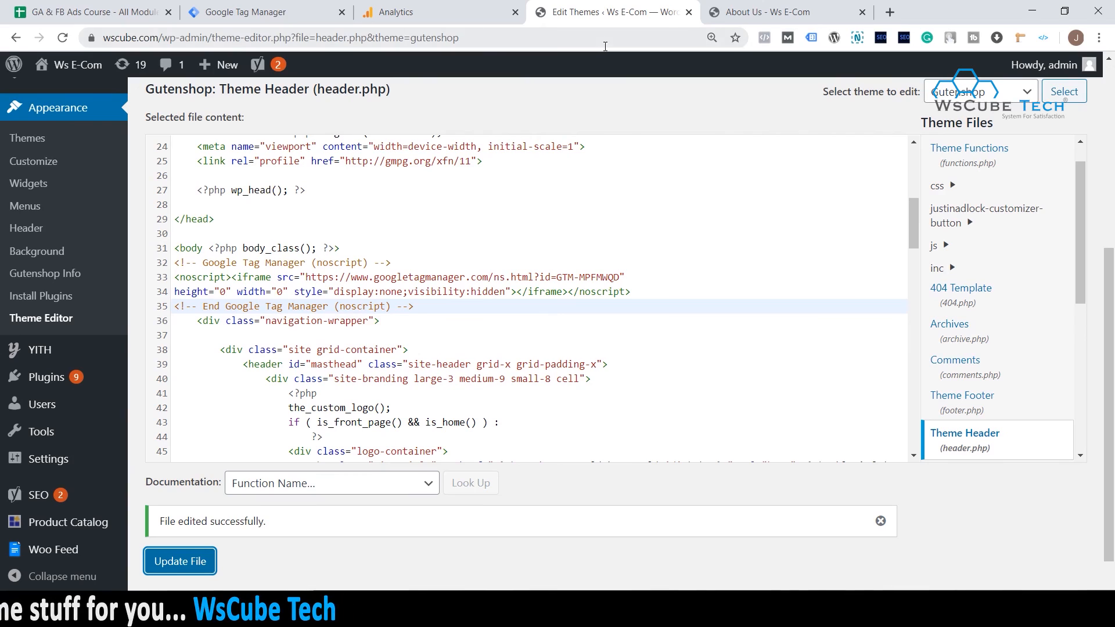
left_click(767, 11)
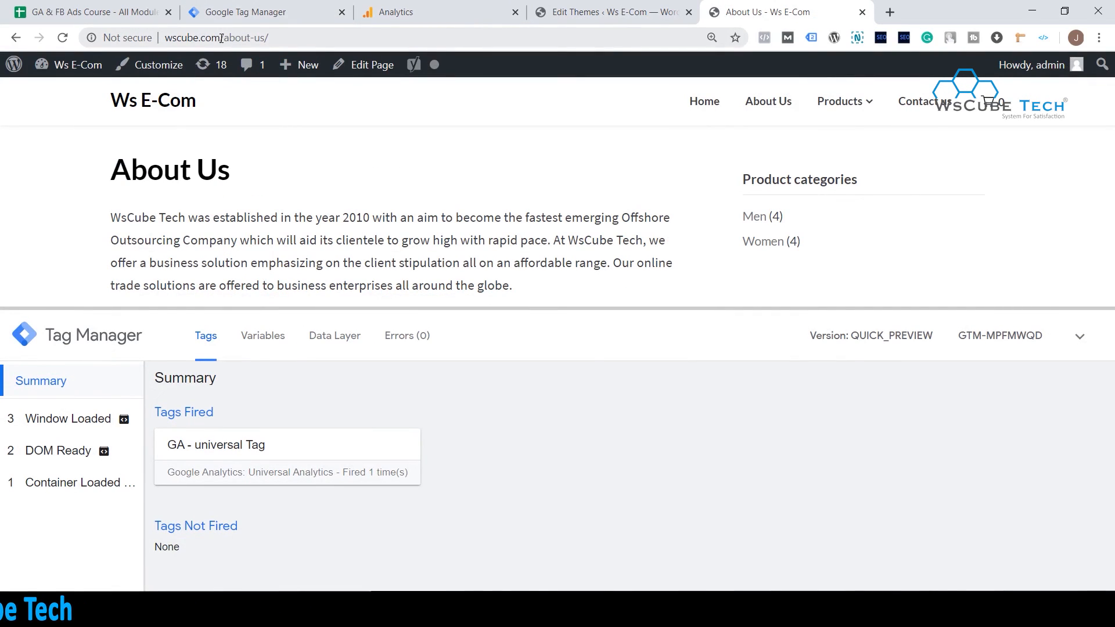